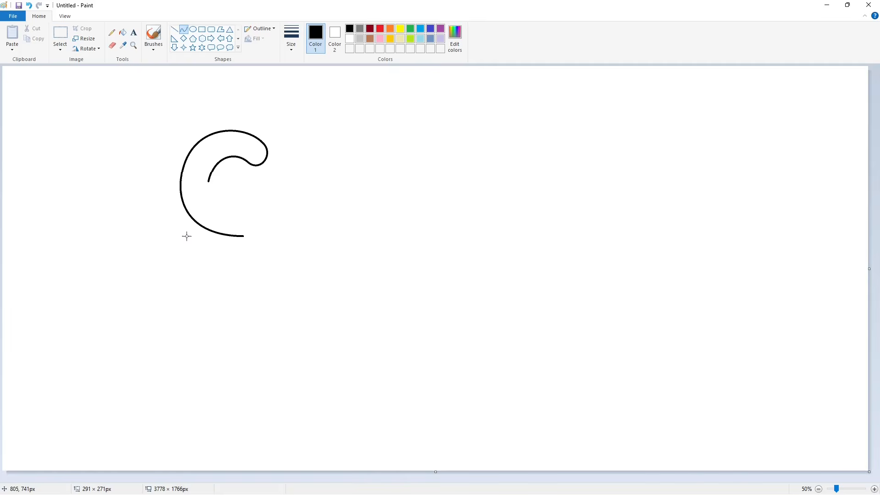
Step: Complete the bubble letter C with curves forming its inner edge and rounded lower end
{"action": "mouse_move", "coordinate": [209, 182]}
{"action": "left_mouse_down"}
{"action": "mouse_move", "coordinate": [237, 208]}
{"action": "mouse_move", "coordinate": [212, 220]}
{"action": "mouse_move", "coordinate": [257, 211]}
{"action": "mouse_move", "coordinate": [269, 230]}
{"action": "left_mouse_up"}
{"action": "left_click", "coordinate": [240, 209]}
{"action": "left_click", "coordinate": [850, 488]}
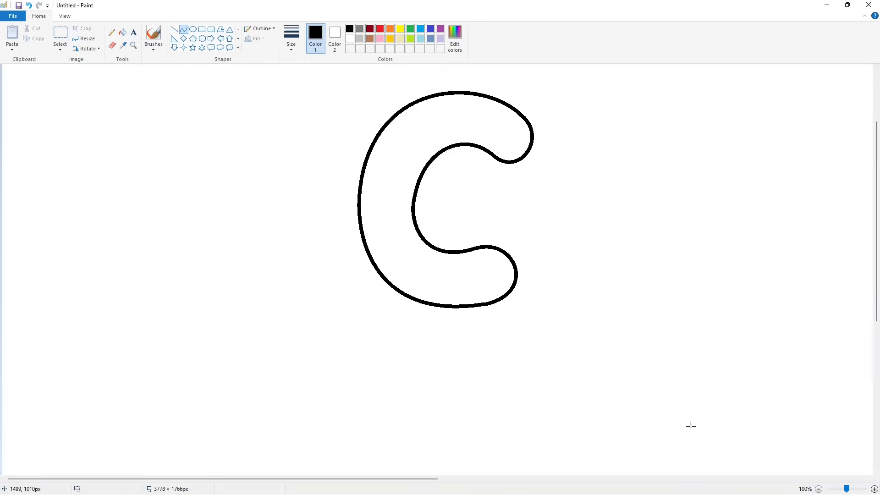
{"action": "left_click", "coordinate": [819, 490]}
Step: Draw a black-outlined ellipse about 413 × 477 px beside the C and move it to the blank area left of the C
{"action": "left_click", "coordinate": [193, 28]}
{"action": "mouse_move", "coordinate": [271, 146]}
{"action": "left_mouse_down"}
{"action": "mouse_move", "coordinate": [351, 252]}
{"action": "mouse_move", "coordinate": [364, 247]}
{"action": "left_mouse_up"}
{"action": "left_click_drag", "start_coordinate": [318, 147], "coordinate": [318, 137]}
{"action": "left_click_drag", "start_coordinate": [271, 192], "coordinate": [270, 196]}
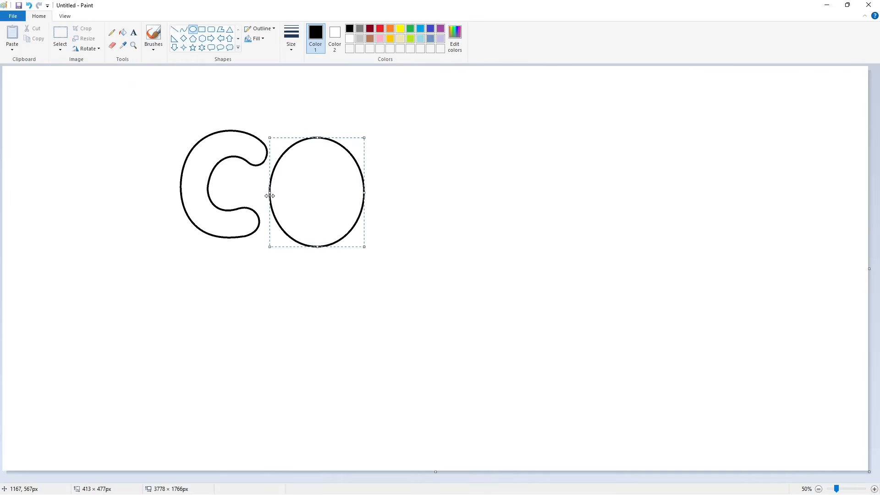
{"action": "left_click_drag", "start_coordinate": [364, 192], "coordinate": [140, 288]}
Step: Copy and paste the large ellipse, with transparent selection turned on
{"action": "left_click", "coordinate": [60, 34]}
{"action": "left_click_drag", "start_coordinate": [24, 212], "coordinate": [167, 385]}
{"action": "key", "text": "ctrl+c"}
{"action": "key", "text": "ctrl+v"}
{"action": "left_click", "coordinate": [60, 48]}
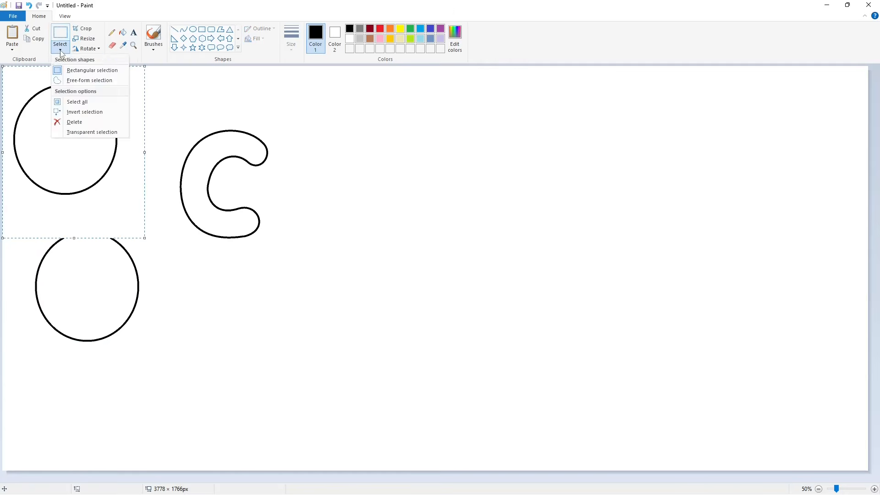
{"action": "left_click", "coordinate": [92, 132]}
Step: Skew the pasted ellipse 3 degrees horizontally and place it right of the C as the outer outline of an O
{"action": "left_click", "coordinate": [91, 49]}
{"action": "key", "text": "ctrl+w"}
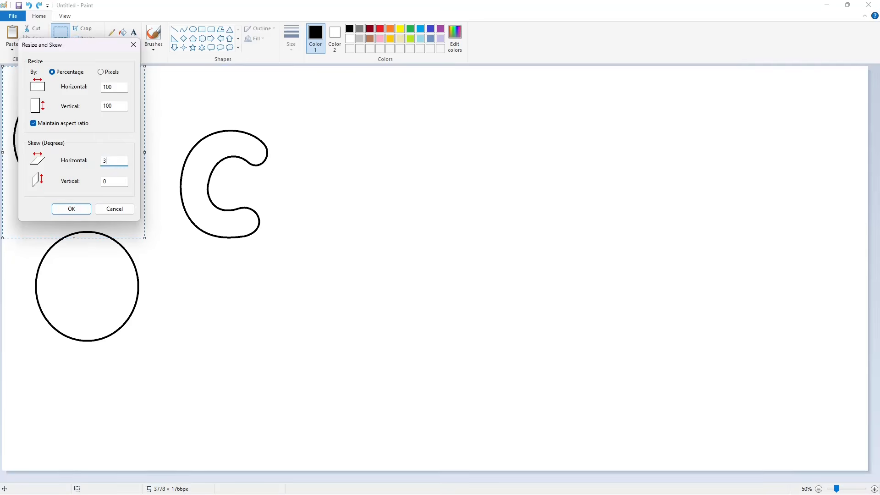
{"action": "key", "text": "Return"}
{"action": "mouse_move", "coordinate": [73, 130]}
{"action": "left_mouse_down"}
{"action": "mouse_move", "coordinate": [296, 187]}
{"action": "mouse_move", "coordinate": [320, 181]}
{"action": "mouse_move", "coordinate": [343, 219]}
{"action": "left_mouse_up"}
{"action": "left_click", "coordinate": [495, 179]}
Step: Draw an ellipse about 205 × 233 px inside the O and move it to the blank area above the large spare ellipse
{"action": "left_click", "coordinate": [193, 30]}
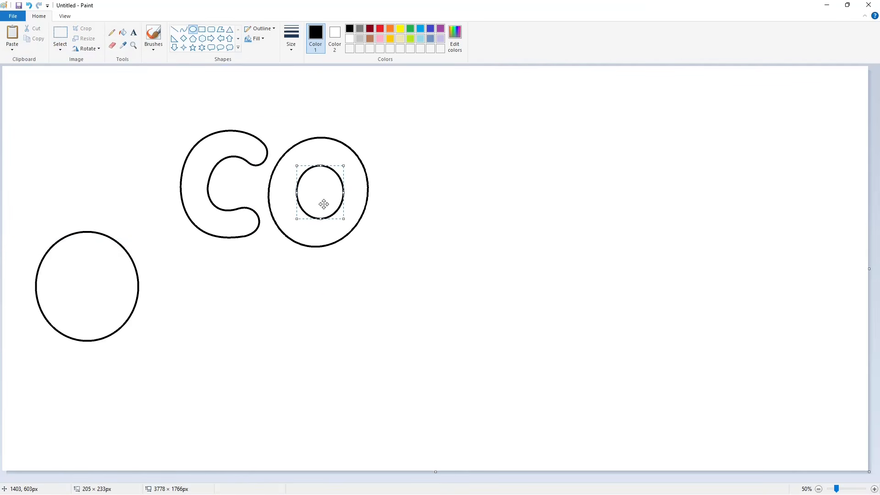
{"action": "left_click_drag", "start_coordinate": [320, 193], "coordinate": [73, 129]}
{"action": "left_click", "coordinate": [122, 127]}
Step: Copy and paste the small ellipse, skew the copy, and center it inside the O's outline
{"action": "left_click", "coordinate": [60, 34]}
{"action": "left_click_drag", "start_coordinate": [33, 84], "coordinate": [96, 163]}
{"action": "key", "text": "ctrl+c"}
{"action": "key", "text": "ctrl+v"}
{"action": "left_click", "coordinate": [87, 39]}
{"action": "key", "text": "Return"}
{"action": "left_click_drag", "start_coordinate": [46, 112], "coordinate": [320, 195]}
{"action": "left_click", "coordinate": [419, 196]}
Step: Remove the stray dot beside the small spare ellipse with a white fill
{"action": "left_click", "coordinate": [874, 489]}
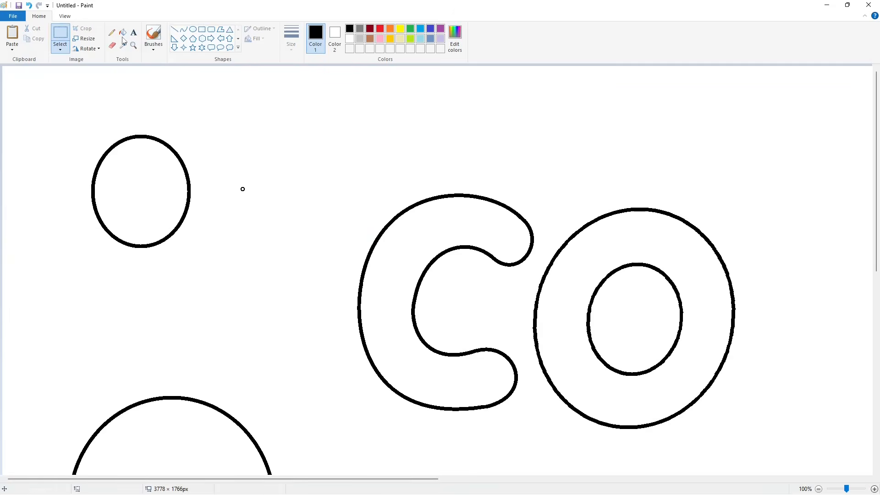
{"action": "left_click", "coordinate": [123, 33]}
{"action": "left_click", "coordinate": [350, 39]}
{"action": "left_click", "coordinate": [818, 489]}
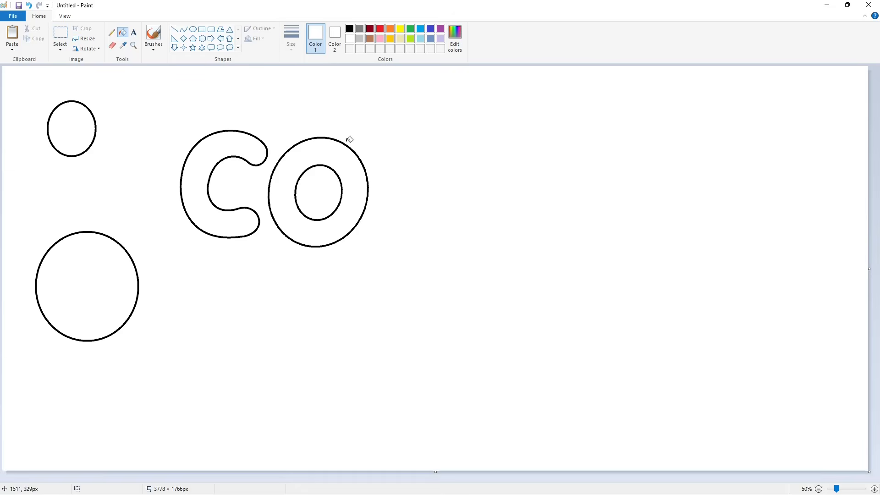
Step: Draw the rounded top of a bubble letter L right of the O with a black curve
{"action": "left_click", "coordinate": [184, 29]}
{"action": "left_click", "coordinate": [350, 29]}
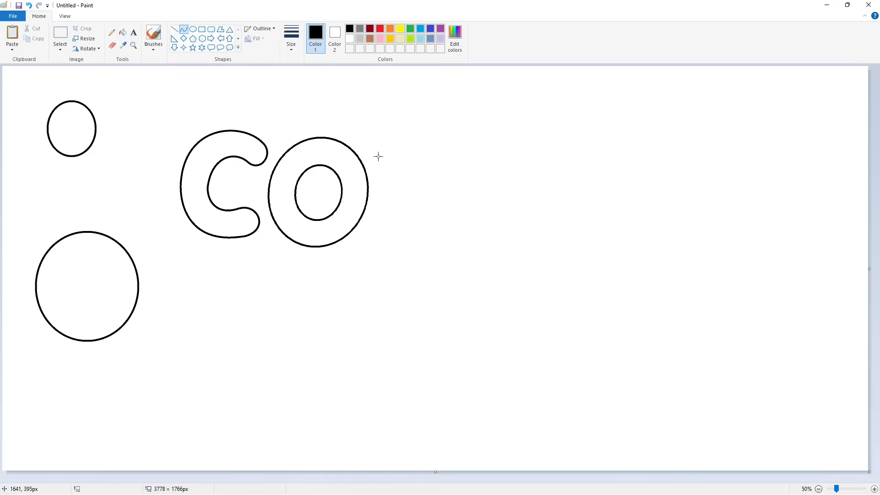
{"action": "mouse_move", "coordinate": [378, 156]}
{"action": "left_mouse_down"}
{"action": "mouse_move", "coordinate": [407, 151]}
{"action": "mouse_move", "coordinate": [381, 133]}
{"action": "left_mouse_up"}
{"action": "left_click_drag", "start_coordinate": [396, 140], "coordinate": [403, 128]}
{"action": "left_click", "coordinate": [449, 135]}
Step: Draw the L's straight stem sides and close the letter with a rounded foot
{"action": "left_click", "coordinate": [174, 29]}
{"action": "left_click_drag", "start_coordinate": [379, 156], "coordinate": [388, 229]}
{"action": "mouse_move", "coordinate": [406, 152]}
{"action": "left_mouse_down"}
{"action": "mouse_move", "coordinate": [413, 215]}
{"action": "mouse_move", "coordinate": [452, 210]}
{"action": "left_mouse_up"}
{"action": "left_click", "coordinate": [183, 29]}
{"action": "mouse_move", "coordinate": [452, 227]}
{"action": "left_mouse_down"}
{"action": "mouse_move", "coordinate": [454, 239]}
{"action": "mouse_move", "coordinate": [399, 244]}
{"action": "left_mouse_up"}
{"action": "left_click", "coordinate": [174, 30]}
{"action": "left_click", "coordinate": [184, 29]}
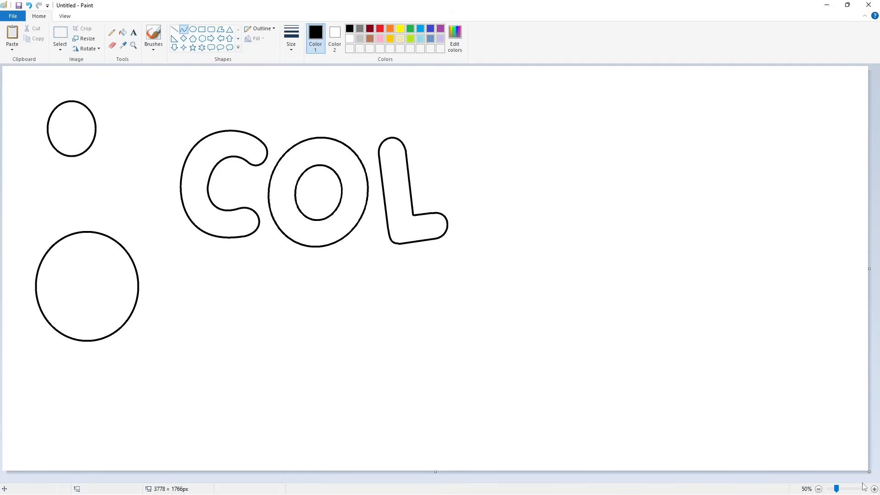
Step: Clean up the underside of the L's lower corner with a white line about 57 × 3 px, restoring black as the drawing color
{"action": "left_click", "coordinate": [874, 489]}
{"action": "left_click_drag", "start_coordinate": [422, 479], "coordinate": [610, 475]}
{"action": "left_click", "coordinate": [175, 29]}
{"action": "left_click", "coordinate": [350, 39]}
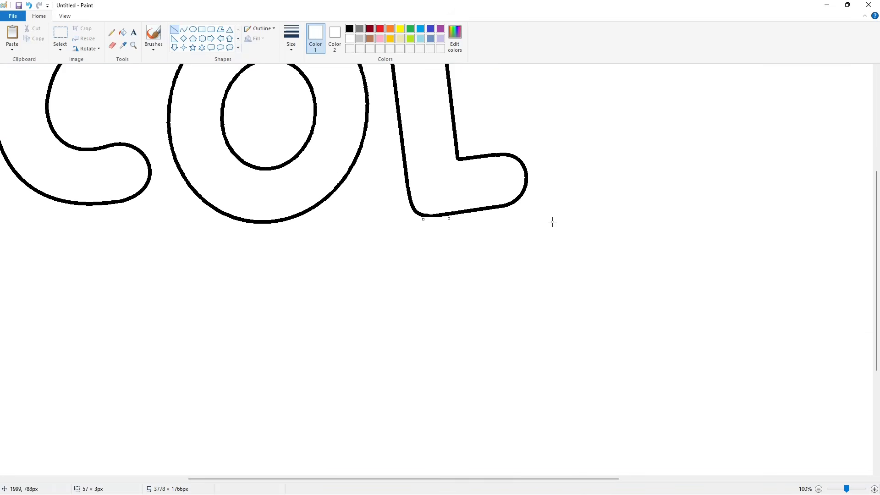
{"action": "left_click", "coordinate": [350, 29]}
{"action": "scroll", "coordinate": [519, 213], "scroll_direction": "up", "scroll_amount": 5}
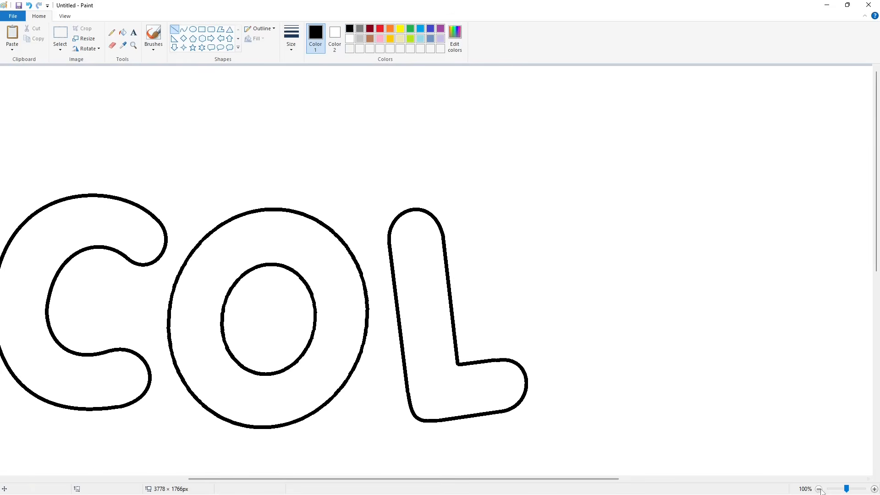
{"action": "left_click", "coordinate": [818, 489]}
Step: Copy and paste the O, flip the copy horizontally, and place it right of the L
{"action": "left_click", "coordinate": [60, 35]}
{"action": "left_click_drag", "start_coordinate": [236, 112], "coordinate": [383, 281]}
{"action": "key", "text": "ctrl+c"}
{"action": "key", "text": "ctrl+v"}
{"action": "left_click", "coordinate": [87, 48]}
{"action": "left_click", "coordinate": [103, 100]}
{"action": "left_click_drag", "start_coordinate": [86, 133], "coordinate": [515, 170]}
Step: Erase the stray letter fragments around the second O with white fills
{"action": "left_click", "coordinate": [123, 32]}
{"action": "left_click", "coordinate": [350, 38]}
{"action": "left_click", "coordinate": [438, 139]}
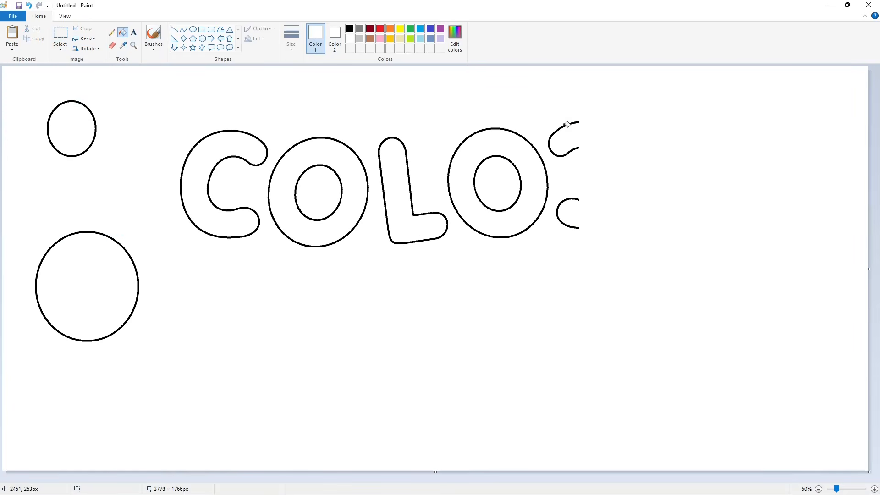
{"action": "left_click", "coordinate": [564, 126]}
{"action": "left_click", "coordinate": [572, 198]}
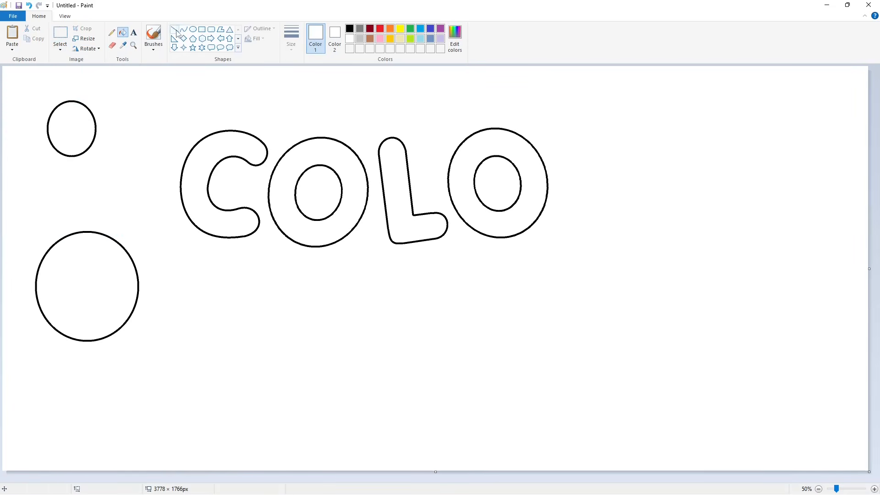
Step: Draw the curved upper corner and straight outer stem side of a black R right of the second O
{"action": "left_click", "coordinate": [184, 29]}
{"action": "left_click", "coordinate": [350, 28]}
{"action": "left_click_drag", "start_coordinate": [571, 143], "coordinate": [563, 139]}
{"action": "left_click", "coordinate": [635, 152]}
{"action": "left_click", "coordinate": [175, 29]}
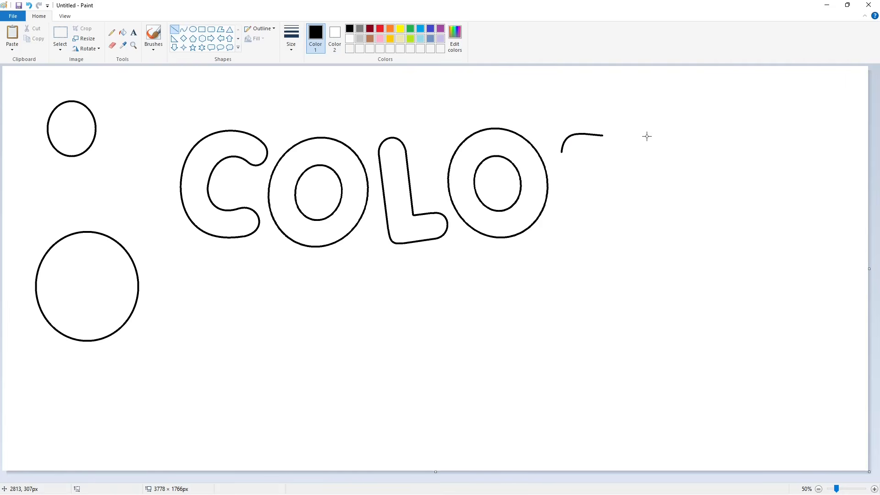
{"action": "left_click_drag", "start_coordinate": [562, 151], "coordinate": [557, 223]}
Step: Draw the R's curved bowl and its diagonal leg with a rounded end
{"action": "left_click", "coordinate": [184, 29]}
{"action": "left_click_drag", "start_coordinate": [602, 135], "coordinate": [613, 199]}
{"action": "left_click_drag", "start_coordinate": [633, 148], "coordinate": [636, 140]}
{"action": "mouse_move", "coordinate": [643, 180]}
{"action": "left_mouse_down"}
{"action": "mouse_move", "coordinate": [654, 188]}
{"action": "mouse_move", "coordinate": [626, 218]}
{"action": "mouse_move", "coordinate": [634, 234]}
{"action": "mouse_move", "coordinate": [623, 252]}
{"action": "left_mouse_up"}
{"action": "left_click", "coordinate": [174, 29]}
{"action": "left_click", "coordinate": [184, 29]}
Step: Close the R's outline with the inner leg edges and a rounded stem foot
{"action": "left_click", "coordinate": [175, 29]}
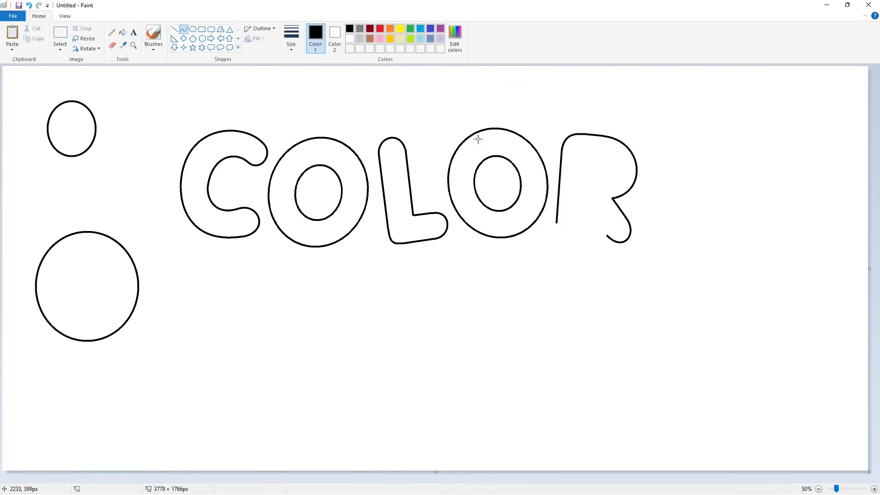
{"action": "left_click", "coordinate": [590, 232]}
{"action": "left_click", "coordinate": [184, 29]}
{"action": "left_click_drag", "start_coordinate": [583, 229], "coordinate": [560, 240]}
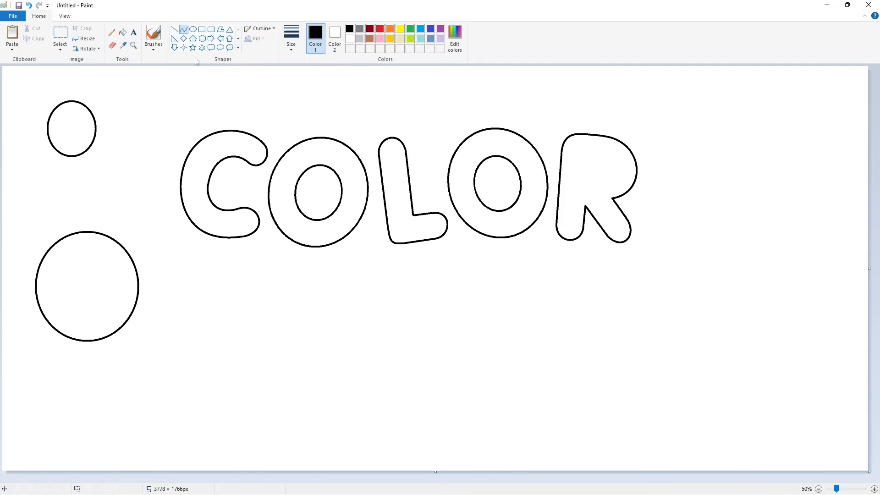
Step: Draw a small D-shaped opening inside the R's bowl from straight lines and a curve
{"action": "left_click", "coordinate": [174, 30]}
{"action": "left_click_drag", "start_coordinate": [590, 161], "coordinate": [615, 173]}
{"action": "left_click", "coordinate": [183, 29]}
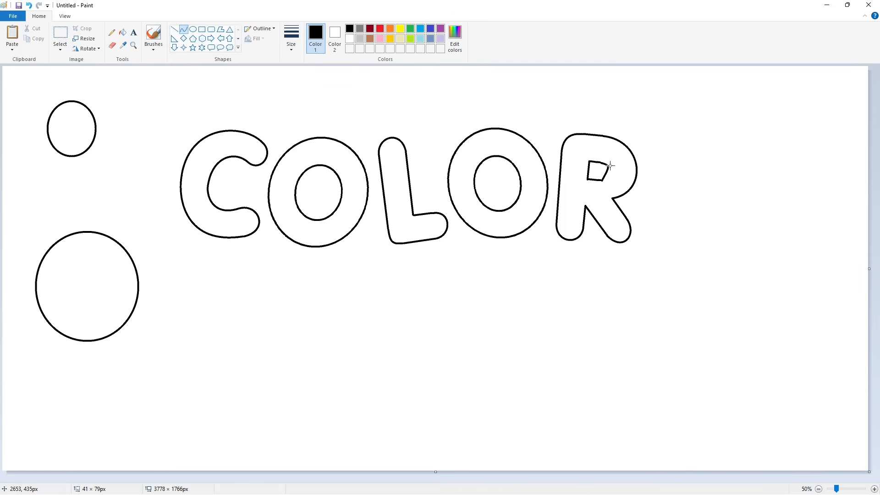
{"action": "left_click", "coordinate": [874, 489]}
{"action": "mouse_move", "coordinate": [596, 282]}
{"action": "left_mouse_down"}
{"action": "mouse_move", "coordinate": [587, 277]}
{"action": "mouse_move", "coordinate": [603, 287]}
{"action": "mouse_move", "coordinate": [604, 278]}
{"action": "mouse_move", "coordinate": [583, 271]}
{"action": "mouse_move", "coordinate": [604, 295]}
{"action": "left_mouse_up"}
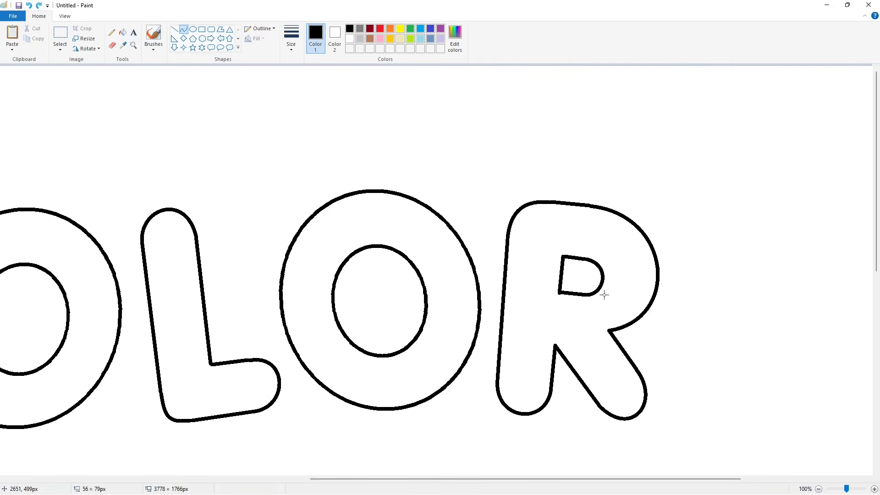
{"action": "scroll", "coordinate": [793, 422], "scroll_direction": "down", "scroll_amount": 1}
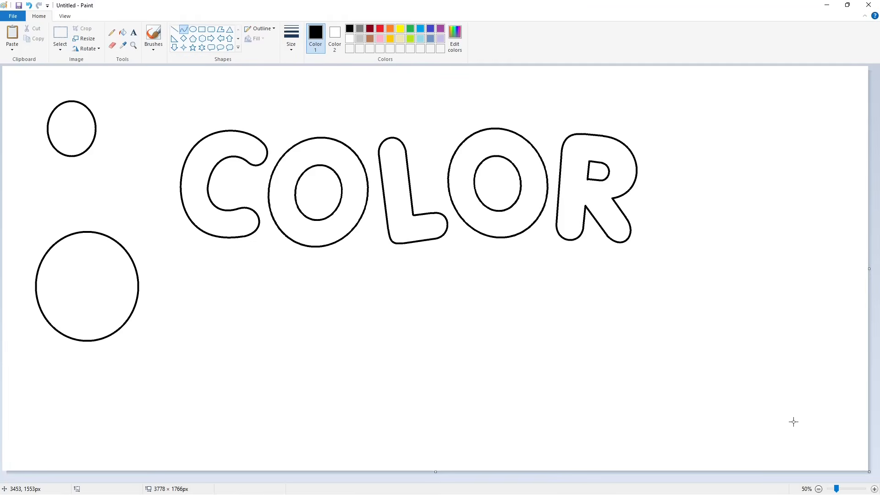
Step: Place a vertically flipped copy of the C below the first word and erase the attached O fragment with a white fill
{"action": "key", "text": "ctrl+v"}
{"action": "left_click_drag", "start_coordinate": [98, 69], "coordinate": [265, 241]}
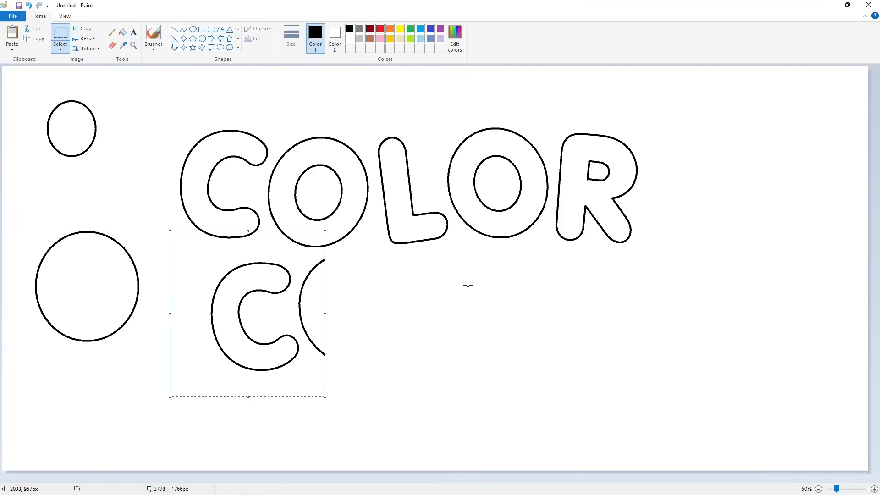
{"action": "left_click", "coordinate": [123, 32]}
{"action": "left_click", "coordinate": [350, 39]}
{"action": "left_click", "coordinate": [322, 263]}
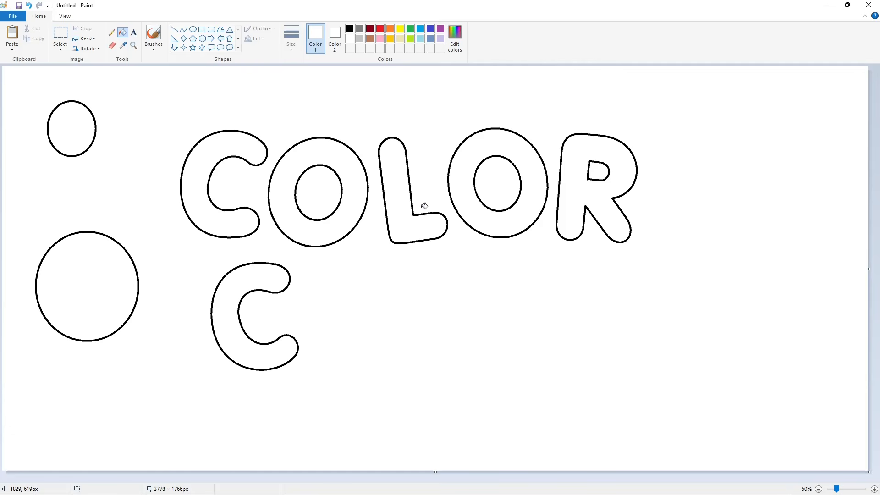
Step: Start a black R beside the lower C with a curved upper corner, short top edge and slanted stem side
{"action": "left_click", "coordinate": [184, 31]}
{"action": "left_click", "coordinate": [350, 28]}
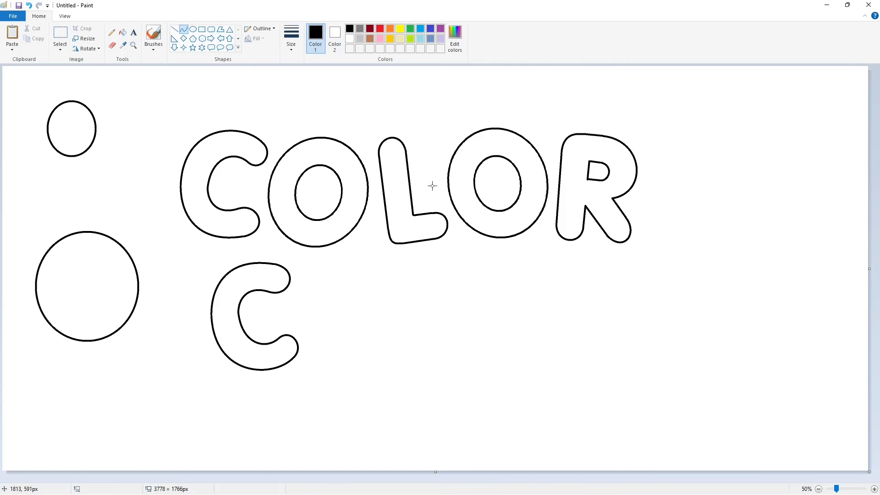
{"action": "mouse_move", "coordinate": [308, 288]}
{"action": "left_mouse_down"}
{"action": "mouse_move", "coordinate": [305, 271]}
{"action": "mouse_move", "coordinate": [339, 270]}
{"action": "left_mouse_up"}
{"action": "left_click", "coordinate": [174, 29]}
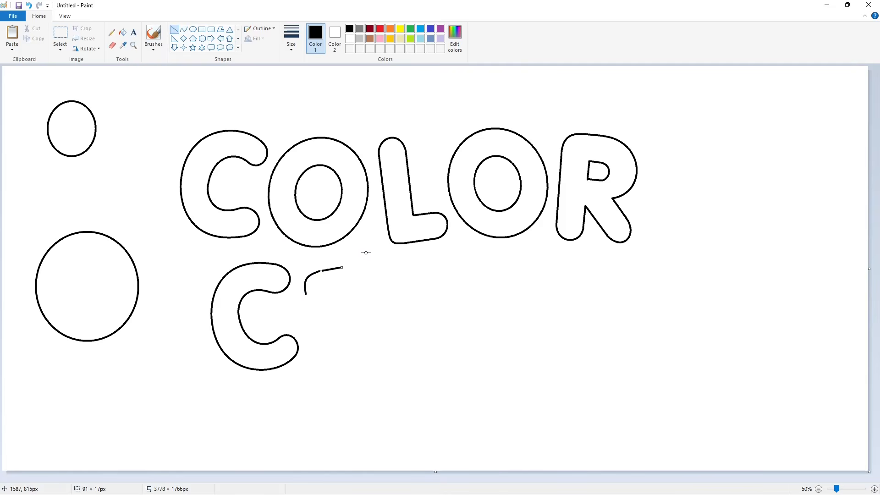
{"action": "left_click_drag", "start_coordinate": [307, 294], "coordinate": [318, 362]}
Step: Draw the lower R's curved bowl and its diagonal leg with a rounded end
{"action": "left_click", "coordinate": [183, 30]}
{"action": "left_click_drag", "start_coordinate": [341, 268], "coordinate": [365, 326]}
{"action": "left_click_drag", "start_coordinate": [379, 264], "coordinate": [393, 312]}
{"action": "left_click", "coordinate": [227, 137]}
{"action": "left_click", "coordinate": [174, 29]}
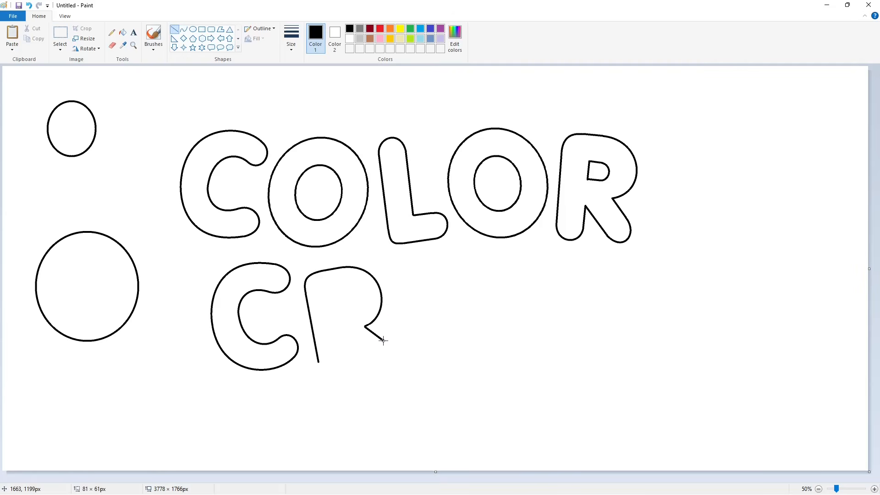
{"action": "left_click", "coordinate": [183, 30]}
{"action": "mouse_move", "coordinate": [370, 363]}
{"action": "left_mouse_down"}
{"action": "mouse_move", "coordinate": [399, 349]}
{"action": "mouse_move", "coordinate": [338, 339]}
{"action": "left_mouse_up"}
{"action": "left_click", "coordinate": [389, 362]}
Step: Close the lower R's outline with the inner stem edge and a rounded stem foot
{"action": "left_click", "coordinate": [174, 30]}
{"action": "left_click", "coordinate": [184, 29]}
{"action": "left_click_drag", "start_coordinate": [317, 362], "coordinate": [344, 359]}
{"action": "left_click_drag", "start_coordinate": [345, 360], "coordinate": [324, 381]}
{"action": "key", "text": "ctrl+z"}
{"action": "left_click_drag", "start_coordinate": [325, 381], "coordinate": [344, 381]}
{"action": "left_click", "coordinate": [378, 373]}
Step: Draw a small D-shaped opening inside the lower R's bowl from straight lines and a curve
{"action": "left_click", "coordinate": [175, 30]}
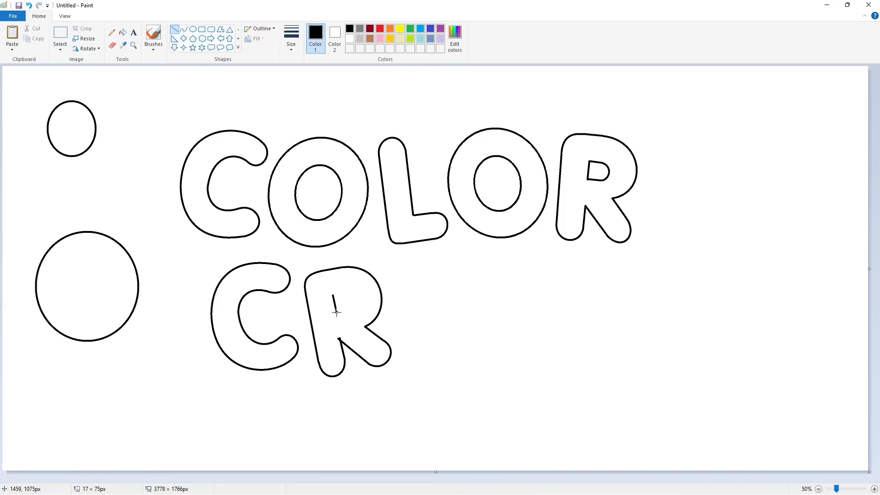
{"action": "left_click", "coordinate": [357, 306]}
{"action": "left_click_drag", "start_coordinate": [344, 293], "coordinate": [345, 293]}
{"action": "left_click", "coordinate": [338, 312]}
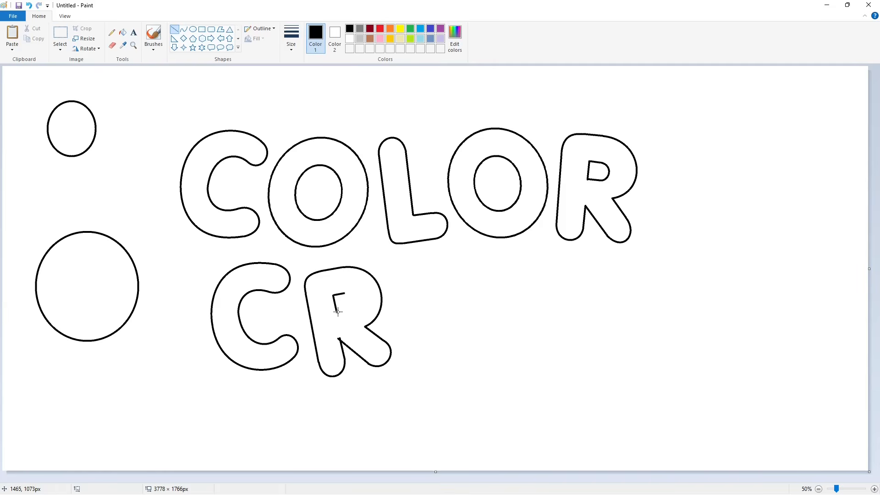
{"action": "left_click", "coordinate": [874, 489]}
{"action": "left_click", "coordinate": [183, 29]}
{"action": "mouse_move", "coordinate": [472, 320]}
{"action": "left_mouse_down"}
{"action": "mouse_move", "coordinate": [479, 351]}
{"action": "mouse_move", "coordinate": [495, 327]}
{"action": "mouse_move", "coordinate": [491, 342]}
{"action": "left_mouse_up"}
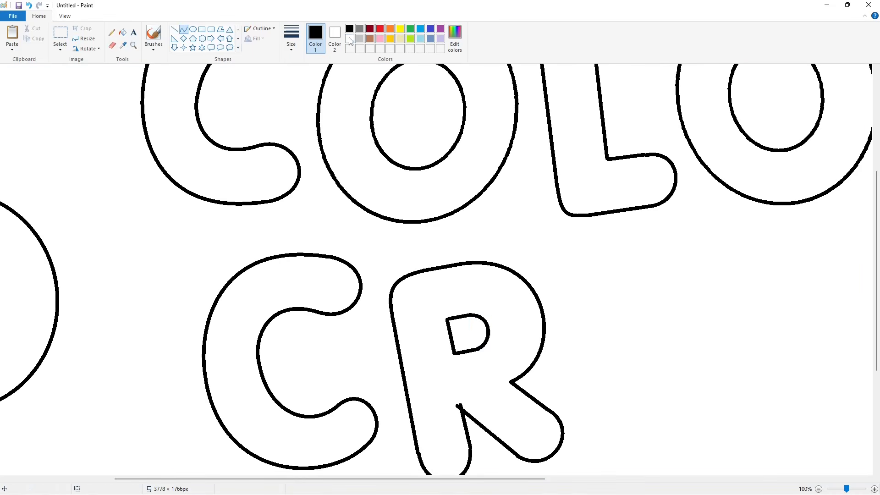
Step: Cover the overlapping line ends where the lower R's legs meet with a white line about 72 × 36 px
{"action": "left_click", "coordinate": [350, 39]}
{"action": "left_click", "coordinate": [175, 30]}
{"action": "left_click_drag", "start_coordinate": [478, 412], "coordinate": [445, 396]}
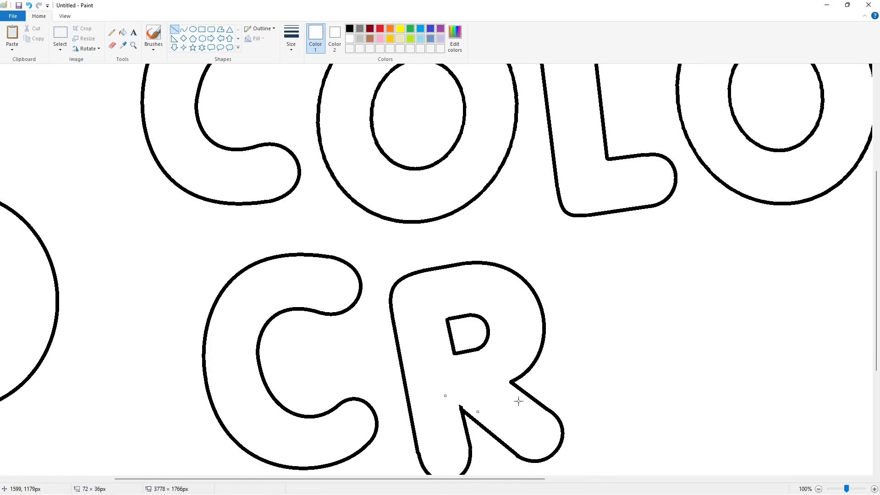
{"action": "left_click", "coordinate": [819, 489]}
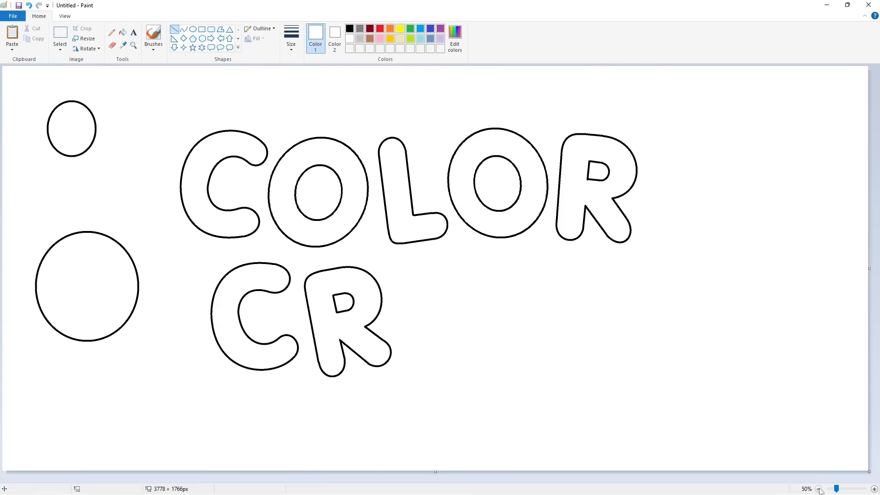
Step: Start a black E right of the lower R with a curved upper corner, top edge and straight stem side
{"action": "left_click", "coordinate": [182, 30]}
{"action": "left_click", "coordinate": [350, 28]}
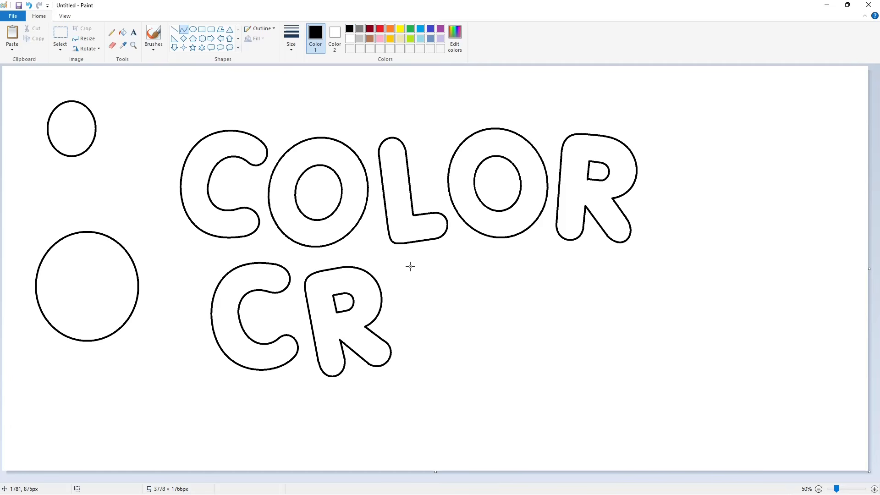
{"action": "left_click_drag", "start_coordinate": [400, 281], "coordinate": [401, 281]}
{"action": "left_click", "coordinate": [403, 263]}
{"action": "left_click", "coordinate": [400, 264]}
{"action": "left_click", "coordinate": [175, 29]}
{"action": "left_click_drag", "start_coordinate": [439, 259], "coordinate": [444, 256]}
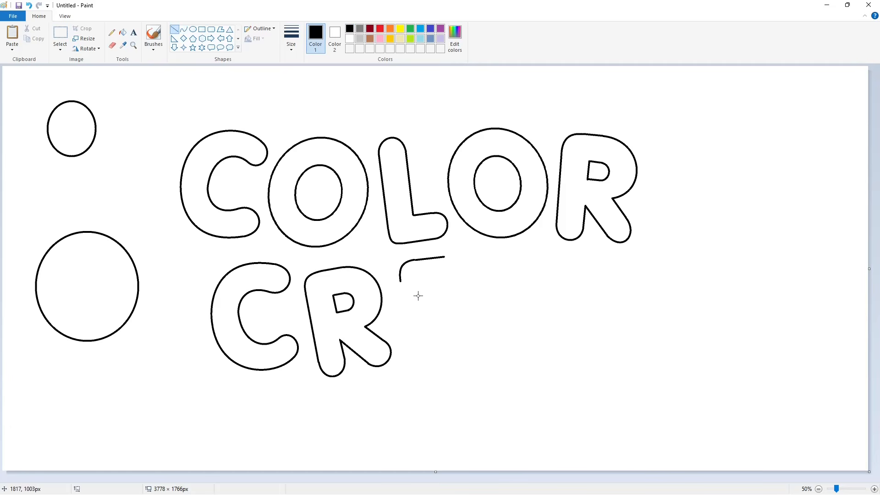
{"action": "left_click_drag", "start_coordinate": [400, 281], "coordinate": [407, 351]}
Step: Draw the E's rounded lower corner and bottom edge, and round the end of its top arm
{"action": "left_click", "coordinate": [183, 29]}
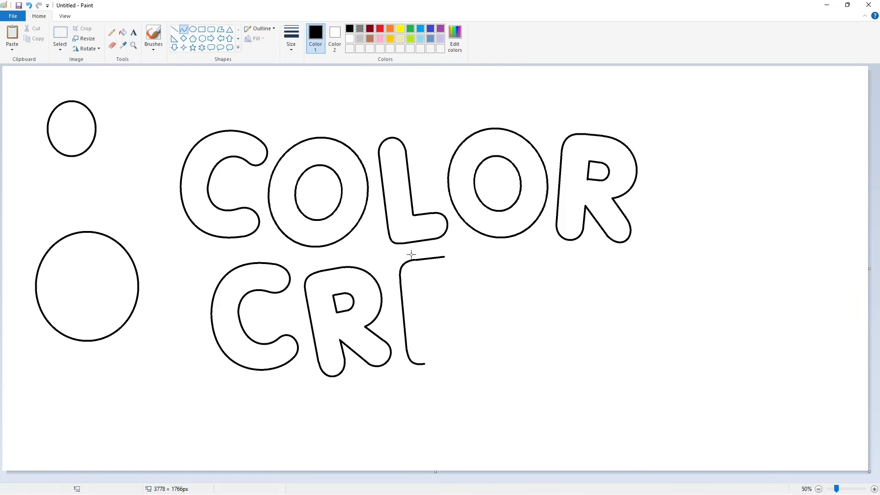
{"action": "left_click_drag", "start_coordinate": [425, 364], "coordinate": [458, 360]}
{"action": "left_click_drag", "start_coordinate": [446, 284], "coordinate": [448, 286]}
{"action": "left_click_drag", "start_coordinate": [452, 269], "coordinate": [465, 256]}
{"action": "left_click_drag", "start_coordinate": [466, 272], "coordinate": [446, 283]}
{"action": "left_click", "coordinate": [517, 274]}
{"action": "key", "text": "ctrl+z"}
{"action": "mouse_move", "coordinate": [451, 271]}
{"action": "left_mouse_down"}
{"action": "mouse_move", "coordinate": [461, 258]}
{"action": "mouse_move", "coordinate": [463, 281]}
{"action": "left_mouse_up"}
Step: Round the end of the E's bottom arm and draw the straight inner edges of its arms and stem
{"action": "left_click", "coordinate": [175, 31]}
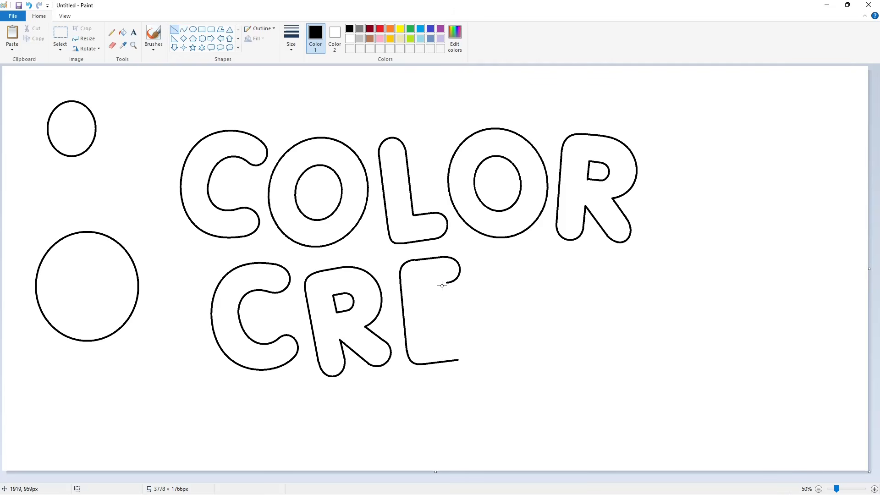
{"action": "left_click", "coordinate": [183, 30]}
{"action": "left_click_drag", "start_coordinate": [466, 347], "coordinate": [471, 352]}
{"action": "left_click_drag", "start_coordinate": [467, 338], "coordinate": [469, 335]}
{"action": "left_click", "coordinate": [175, 30]}
{"action": "left_click_drag", "start_coordinate": [427, 285], "coordinate": [431, 339]}
Step: Draw a small black ellipse between the E's arms as the rounded end of its middle arm
{"action": "left_click", "coordinate": [193, 29]}
{"action": "left_click_drag", "start_coordinate": [440, 297], "coordinate": [462, 322]}
{"action": "scroll", "coordinate": [439, 311], "scroll_direction": "up", "scroll_amount": 2, "text": "ctrl"}
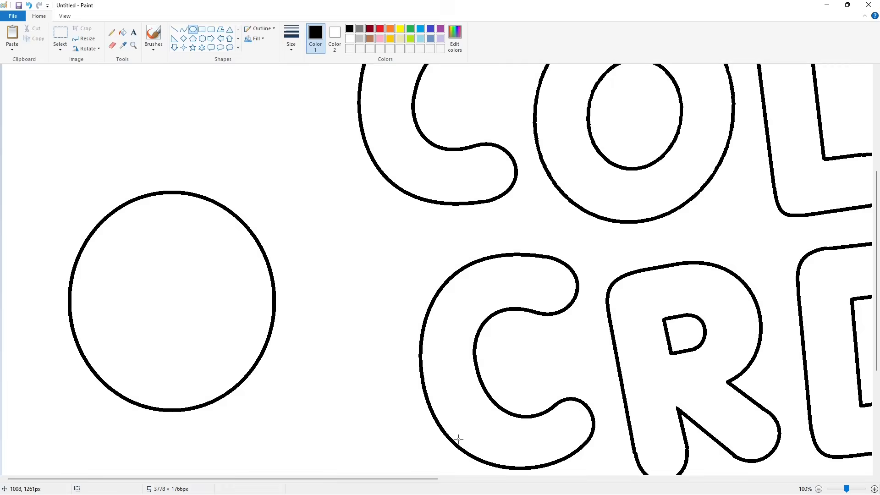
Step: Draw a dark red guide line along the underside of the E's top arm and move it to the blank area right of the E
{"action": "scroll", "coordinate": [439, 311], "scroll_direction": "right", "scroll_amount": 5}
{"action": "left_click", "coordinate": [370, 28]}
{"action": "left_click", "coordinate": [175, 30]}
{"action": "left_click_drag", "start_coordinate": [329, 299], "coordinate": [391, 291]}
{"action": "left_click_drag", "start_coordinate": [360, 295], "coordinate": [632, 343]}
{"action": "left_click", "coordinate": [491, 312]}
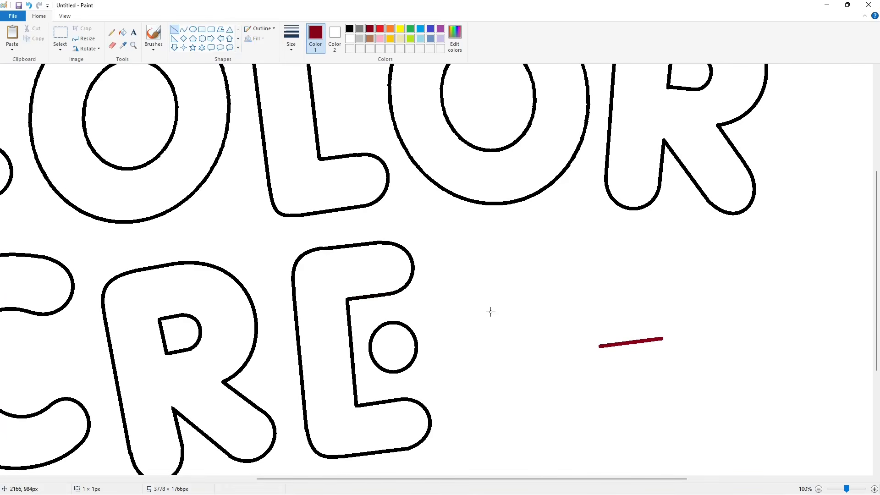
Step: Copy the dark red guide line and place the copy as a tangent along the top of the E's small ellipse
{"action": "left_click", "coordinate": [60, 33]}
{"action": "left_click_drag", "start_coordinate": [560, 292], "coordinate": [719, 427]}
{"action": "key", "text": "ctrl+c"}
{"action": "key", "text": "ctrl+v"}
{"action": "left_click_drag", "start_coordinate": [125, 136], "coordinate": [413, 350]}
{"action": "key", "text": "Right"}
{"action": "key", "text": "Right"}
{"action": "key", "text": "Right"}
{"action": "key", "text": "Right"}
{"action": "key", "text": "Up"}
{"action": "key", "text": "Up"}
{"action": "key", "text": "Up"}
{"action": "left_click", "coordinate": [480, 339]}
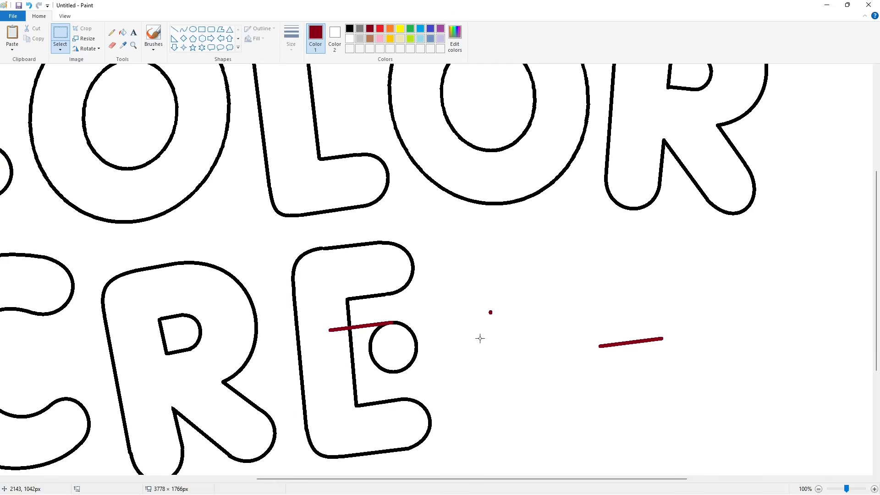
Step: Paste a second copy of the dark red guide line and align it as a tangent along the small ellipse's underside
{"action": "key", "text": "ctrl+v"}
{"action": "left_click_drag", "start_coordinate": [82, 120], "coordinate": [370, 378]}
{"action": "key", "text": "Down"}
{"action": "key", "text": "Down"}
{"action": "key", "text": "Down"}
{"action": "key", "text": "Down"}
{"action": "key", "text": "Down"}
{"action": "key", "text": "Down"}
{"action": "key", "text": "Down"}
{"action": "key", "text": "Right"}
{"action": "key", "text": "Right"}
{"action": "key", "text": "Right"}
{"action": "key", "text": "Right"}
{"action": "key", "text": "Right"}
{"action": "key", "text": "Right"}
{"action": "key", "text": "Right"}
{"action": "key", "text": "Right"}
{"action": "key", "text": "Right"}
{"action": "key", "text": "Right"}
{"action": "key", "text": "Right"}
{"action": "key", "text": "Right"}
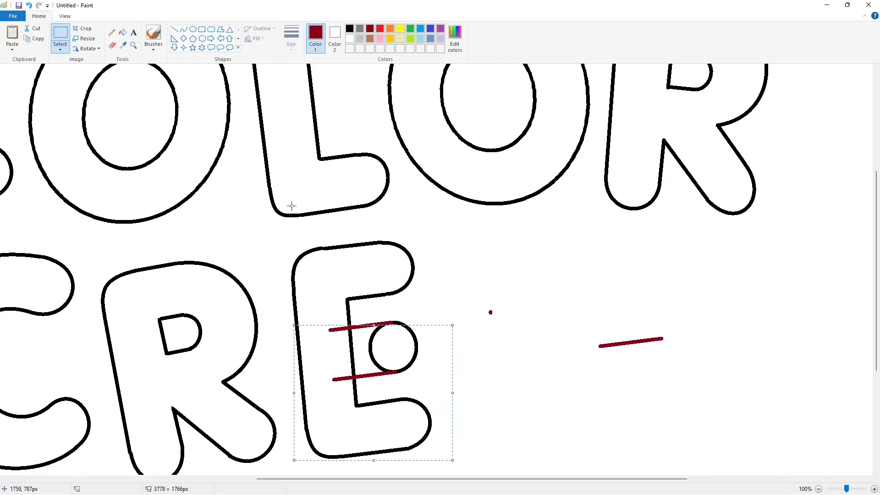
Step: Fill the stray dark red dot, the spare guide line, the ellipse's inner half and the stem edge between the guides with white
{"action": "left_click", "coordinate": [122, 32]}
{"action": "left_click", "coordinate": [350, 39]}
{"action": "left_click", "coordinate": [490, 313]}
{"action": "left_click", "coordinate": [604, 345]}
{"action": "left_click", "coordinate": [371, 347]}
{"action": "left_click", "coordinate": [351, 347]}
Step: Recolor the two dark red edges of the E's middle arm black
{"action": "left_click", "coordinate": [350, 29]}
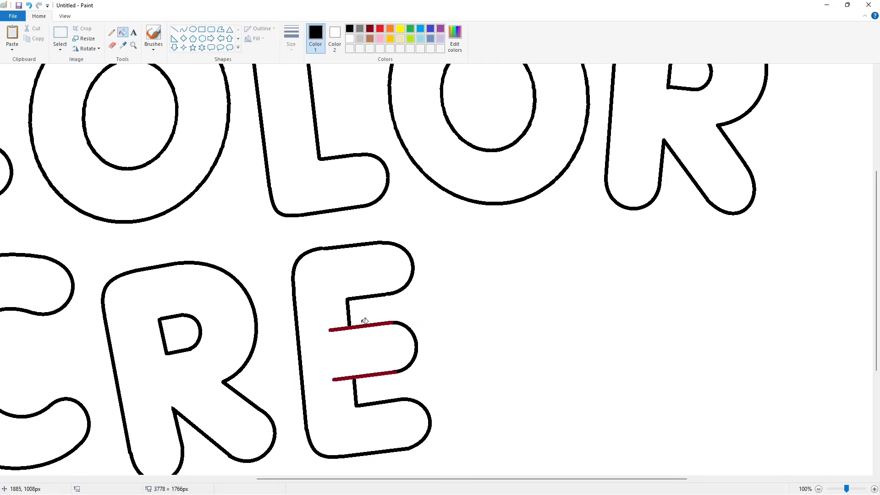
{"action": "left_click", "coordinate": [365, 322]}
{"action": "left_click", "coordinate": [382, 373]}
Step: Cut off the middle arm's edges inside the E's stem with white lines and fill the leftover stubs white
{"action": "left_click", "coordinate": [175, 29]}
{"action": "left_click", "coordinate": [349, 39]}
{"action": "left_click_drag", "start_coordinate": [341, 319], "coordinate": [350, 344]}
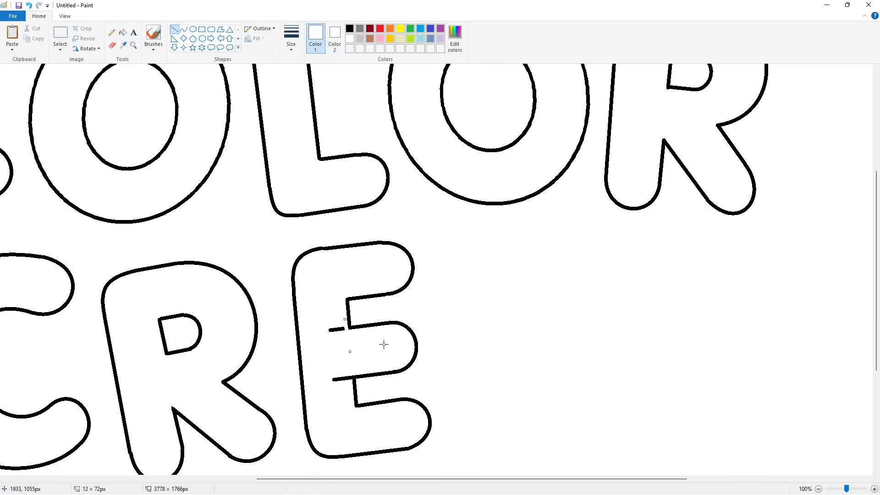
{"action": "left_click", "coordinate": [349, 29]}
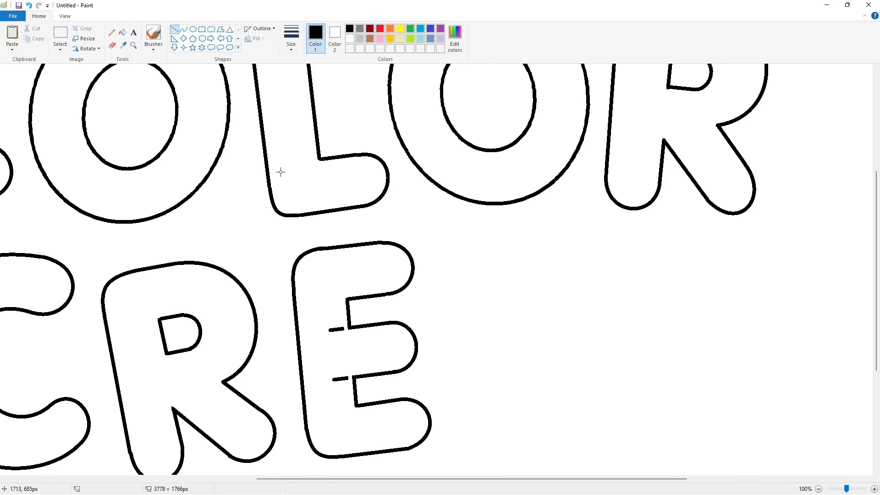
{"action": "left_click", "coordinate": [122, 33]}
{"action": "left_click", "coordinate": [350, 38]}
{"action": "left_click", "coordinate": [337, 329]}
{"action": "left_click", "coordinate": [339, 379]}
{"action": "scroll", "coordinate": [778, 456], "scroll_direction": "down", "scroll_amount": 1}
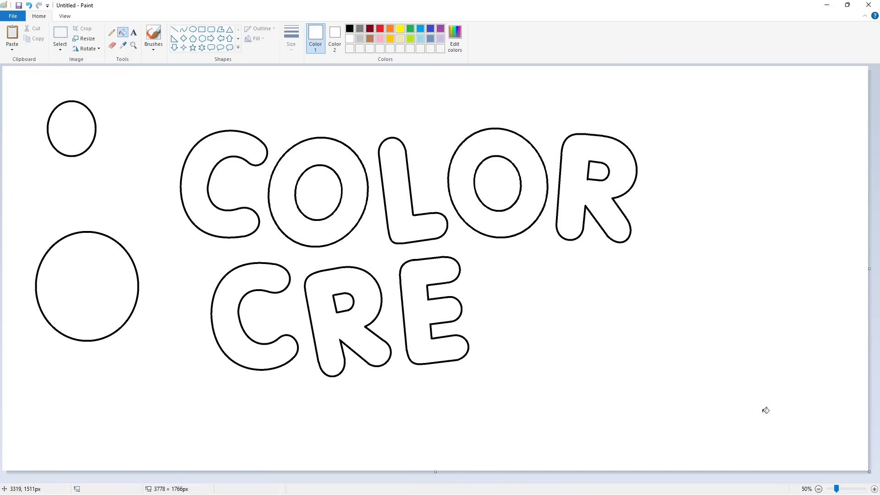
Step: Draw the rounded black top of the W's first stroke with the Curve tool, just right of the E
{"action": "left_click", "coordinate": [184, 29]}
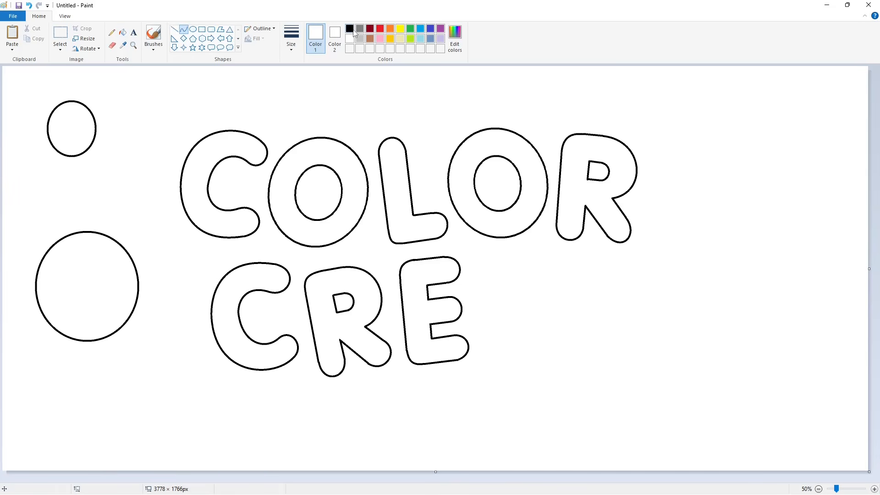
{"action": "left_click", "coordinate": [350, 29]}
{"action": "mouse_move", "coordinate": [474, 286]}
{"action": "left_mouse_down"}
{"action": "mouse_move", "coordinate": [501, 283]}
{"action": "mouse_move", "coordinate": [470, 265]}
{"action": "left_mouse_up"}
{"action": "left_click_drag", "start_coordinate": [494, 271], "coordinate": [499, 260]}
{"action": "left_click", "coordinate": [548, 264]}
{"action": "left_click", "coordinate": [174, 28]}
{"action": "left_click_drag", "start_coordinate": [474, 287], "coordinate": [487, 359]}
{"action": "left_click_drag", "start_coordinate": [501, 282], "coordinate": [508, 330]}
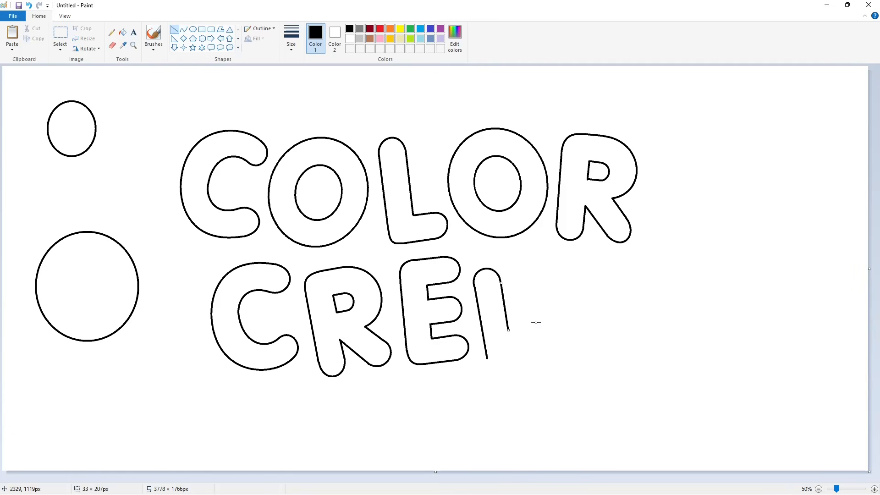
{"action": "key", "text": "ctrl+z"}
{"action": "key", "text": "ctrl+z"}
Step: Draw the W's straight outer left side and the V-shaped edges of its first upper notch
{"action": "left_click_drag", "start_coordinate": [474, 286], "coordinate": [488, 361]}
{"action": "mouse_move", "coordinate": [501, 283]}
{"action": "left_mouse_down"}
{"action": "mouse_move", "coordinate": [508, 329]}
{"action": "mouse_move", "coordinate": [524, 281]}
{"action": "left_mouse_up"}
{"action": "left_click", "coordinate": [561, 311]}
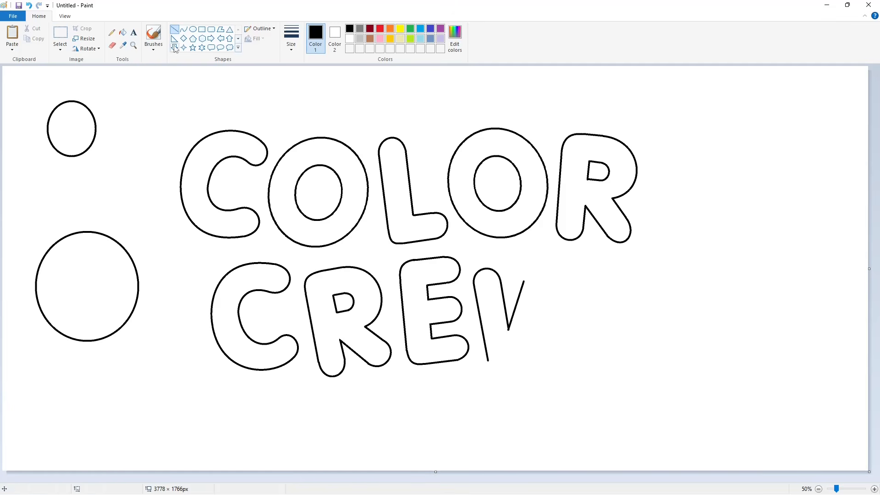
Step: Round the W's first lower point and draw the inverted V between its two lower points
{"action": "left_click", "coordinate": [184, 29]}
{"action": "left_click", "coordinate": [491, 379]}
{"action": "left_click", "coordinate": [516, 377]}
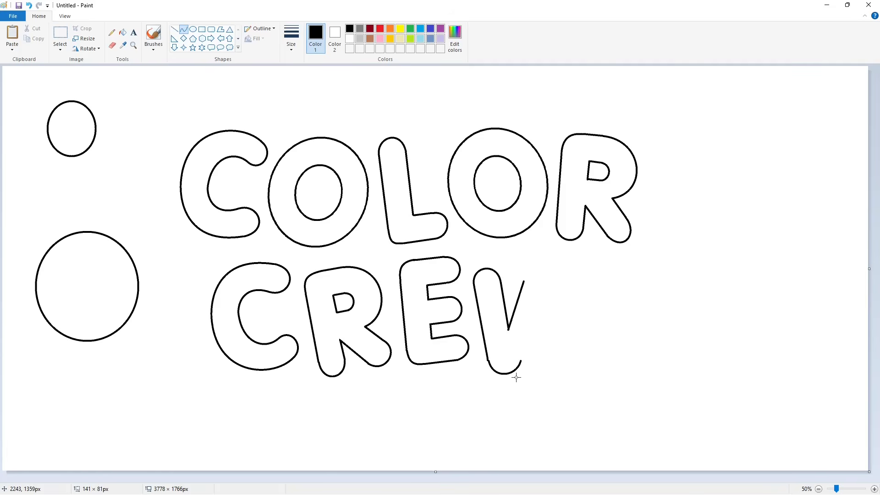
{"action": "left_click", "coordinate": [563, 376]}
{"action": "left_click", "coordinate": [174, 29]}
{"action": "left_click_drag", "start_coordinate": [525, 343], "coordinate": [545, 361]}
Step: Round the W's middle peak and draw the V-shaped edges of its second upper notch
{"action": "left_click", "coordinate": [183, 29]}
{"action": "left_click_drag", "start_coordinate": [548, 284], "coordinate": [552, 286]}
{"action": "left_click_drag", "start_coordinate": [535, 276], "coordinate": [527, 264]}
{"action": "mouse_move", "coordinate": [546, 265]}
{"action": "left_mouse_down"}
{"action": "mouse_move", "coordinate": [563, 333]}
{"action": "mouse_move", "coordinate": [573, 286]}
{"action": "left_mouse_up"}
{"action": "left_click", "coordinate": [585, 269]}
{"action": "left_click", "coordinate": [174, 30]}
{"action": "left_click", "coordinate": [624, 303]}
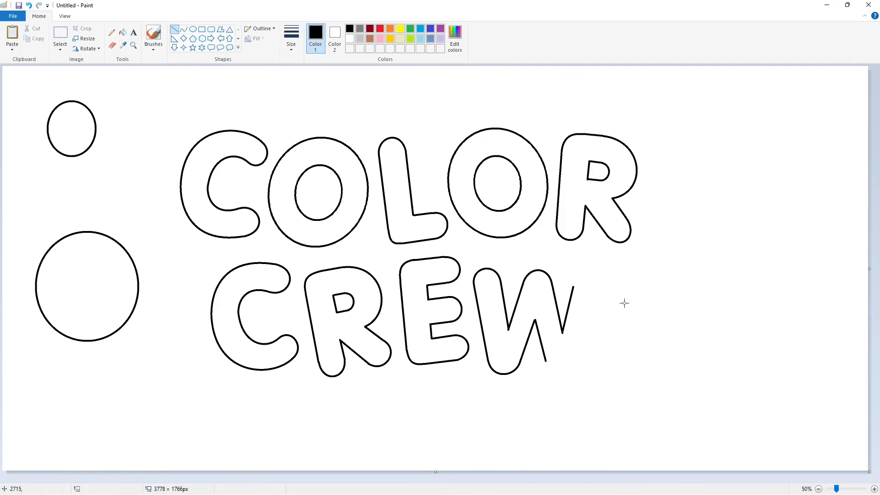
Step: Round the W's second lower point and draw its straight outer right side
{"action": "left_click", "coordinate": [184, 29]}
{"action": "left_click_drag", "start_coordinate": [574, 361], "coordinate": [581, 362]}
{"action": "left_click", "coordinate": [551, 380]}
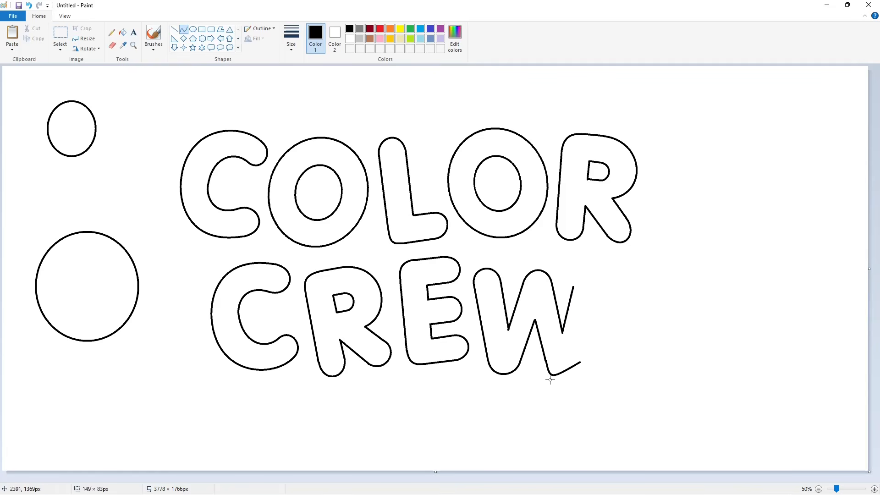
{"action": "left_click", "coordinate": [573, 384]}
{"action": "left_click", "coordinate": [601, 373]}
{"action": "left_click", "coordinate": [175, 30]}
{"action": "left_click_drag", "start_coordinate": [580, 363], "coordinate": [600, 296]}
Step: Close the W's outline with a curved, rounded top on its last stroke
{"action": "left_click", "coordinate": [184, 30]}
{"action": "left_click_drag", "start_coordinate": [584, 287], "coordinate": [576, 265]}
{"action": "mouse_move", "coordinate": [596, 270]}
{"action": "left_mouse_down"}
{"action": "mouse_move", "coordinate": [606, 271]}
{"action": "mouse_move", "coordinate": [591, 293]}
{"action": "mouse_move", "coordinate": [598, 299]}
{"action": "mouse_move", "coordinate": [578, 265]}
{"action": "left_mouse_up"}
{"action": "left_click", "coordinate": [640, 281]}
{"action": "key", "text": "ctrl+z"}
{"action": "left_click_drag", "start_coordinate": [597, 269], "coordinate": [602, 267]}
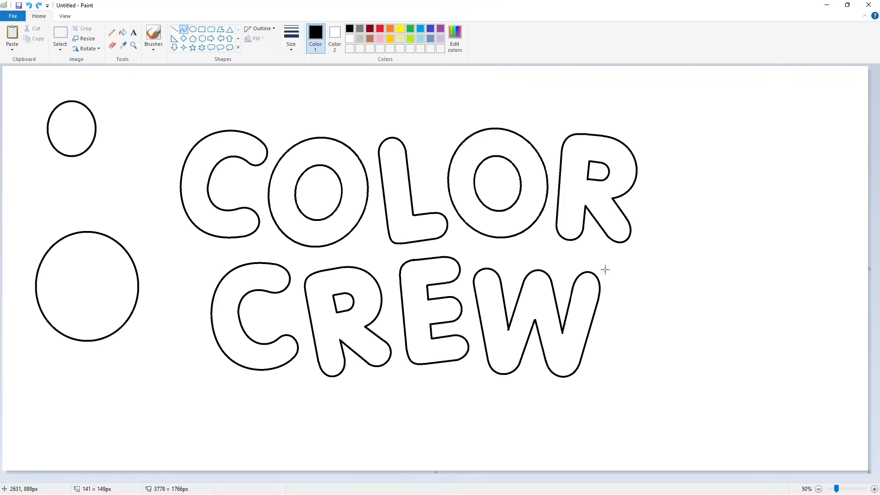
Step: Erase the two reference ellipses beside the lettering by filling their outlines with white
{"action": "scroll", "coordinate": [606, 273], "scroll_direction": "up", "scroll_amount": 1}
{"action": "left_click", "coordinate": [350, 39]}
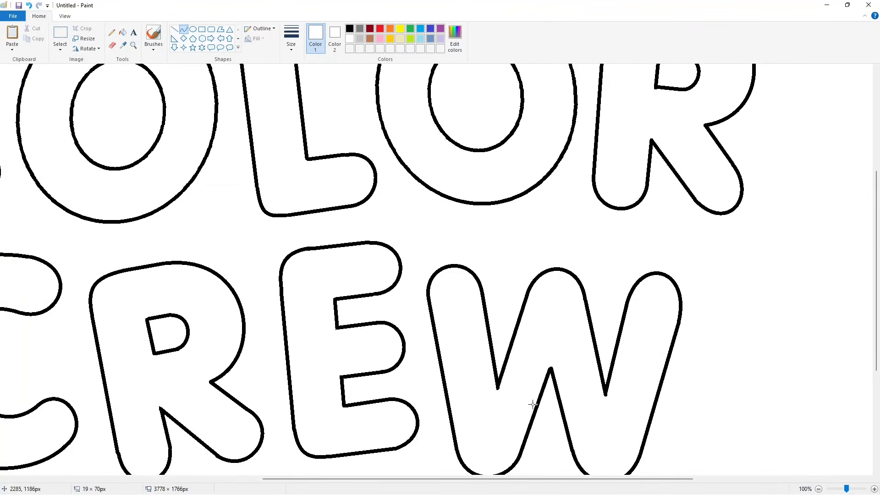
{"action": "left_click", "coordinate": [174, 29]}
{"action": "left_click", "coordinate": [819, 490]}
{"action": "left_click", "coordinate": [122, 32]}
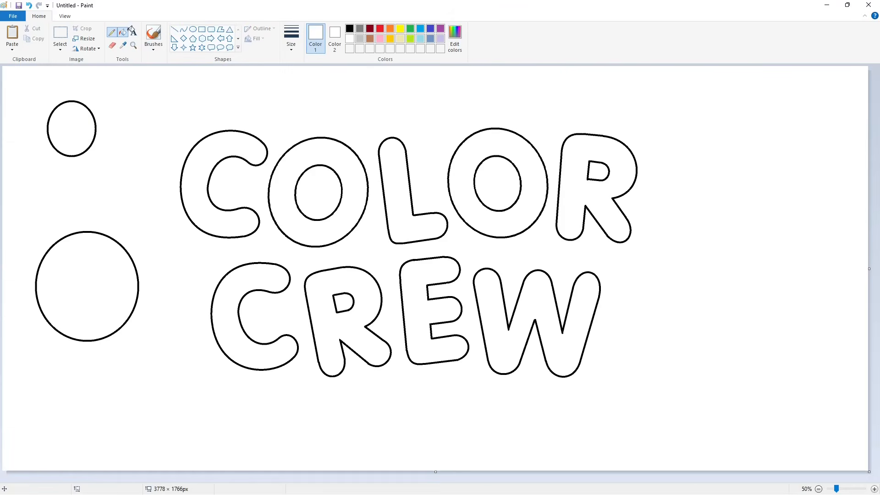
{"action": "left_click", "coordinate": [94, 122]}
{"action": "left_click", "coordinate": [126, 248]}
Step: Widen the canvas to 7396 × 1764 px and place a copy of the COLOR CREW lettering to the right of the original
{"action": "left_click", "coordinate": [60, 35]}
{"action": "left_click_drag", "start_coordinate": [127, 96], "coordinate": [687, 415]}
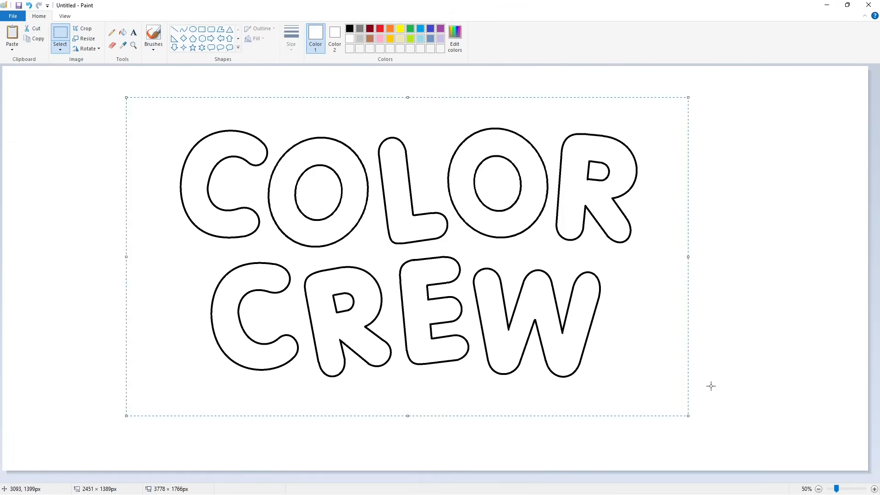
{"action": "left_click", "coordinate": [711, 386]}
{"action": "scroll", "coordinate": [749, 434], "scroll_direction": "down", "scroll_amount": 1}
{"action": "left_click_drag", "start_coordinate": [436, 168], "coordinate": [850, 183]}
{"action": "scroll", "coordinate": [816, 415], "scroll_direction": "up", "scroll_amount": 1}
{"action": "scroll", "coordinate": [615, 405], "scroll_direction": "left", "scroll_amount": 10}
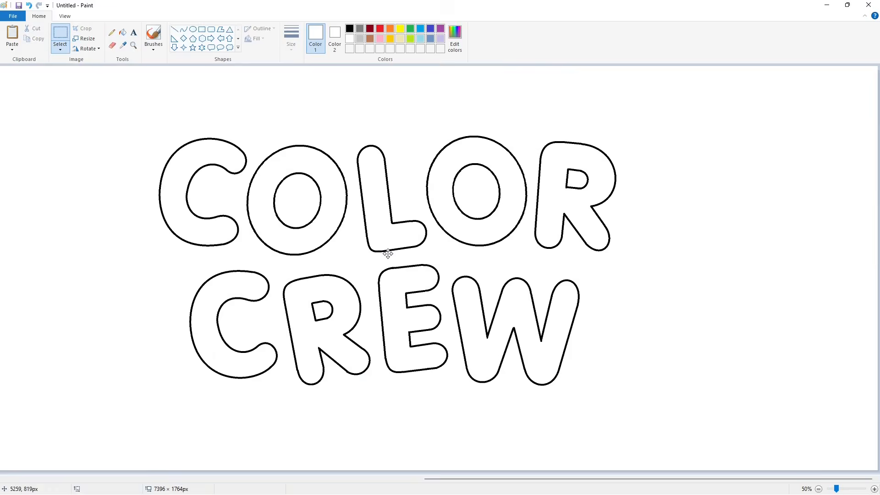
Step: Trace a rough, jagged dark red pencil outline around the C of COLOR in the original lettering
{"action": "left_click", "coordinate": [111, 32]}
{"action": "left_click", "coordinate": [369, 29]}
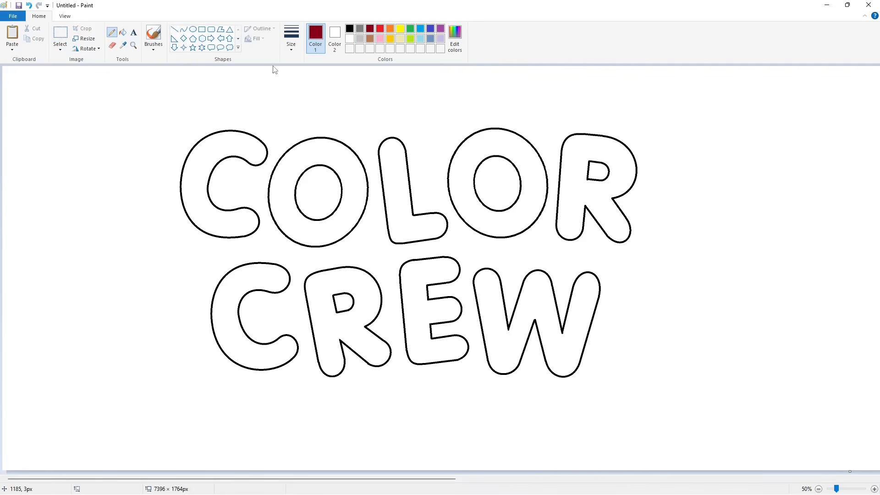
{"action": "left_click", "coordinate": [291, 39]}
{"action": "left_click", "coordinate": [294, 100]}
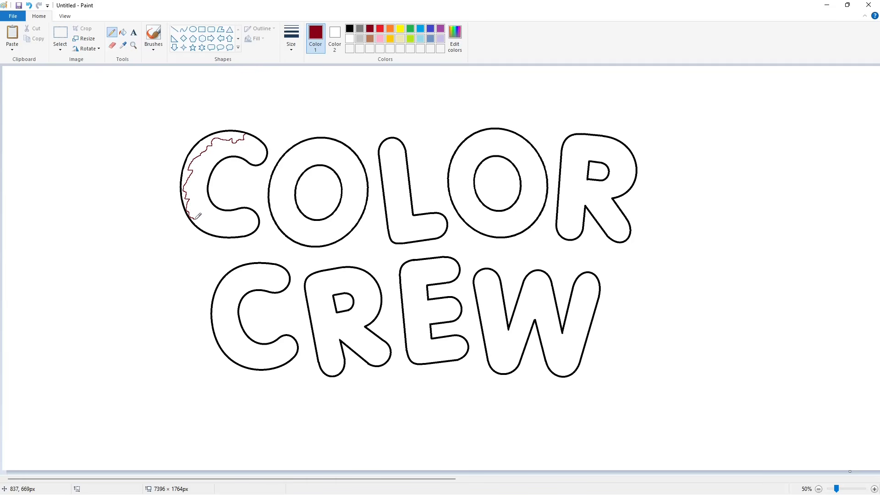
{"action": "mouse_move", "coordinate": [198, 216]}
{"action": "left_mouse_down"}
{"action": "mouse_move", "coordinate": [223, 241]}
{"action": "mouse_move", "coordinate": [252, 232]}
{"action": "mouse_move", "coordinate": [259, 220]}
{"action": "mouse_move", "coordinate": [248, 206]}
{"action": "mouse_move", "coordinate": [228, 210]}
{"action": "mouse_move", "coordinate": [207, 193]}
{"action": "mouse_move", "coordinate": [218, 167]}
{"action": "mouse_move", "coordinate": [273, 159]}
{"action": "mouse_move", "coordinate": [252, 131]}
{"action": "left_mouse_up"}
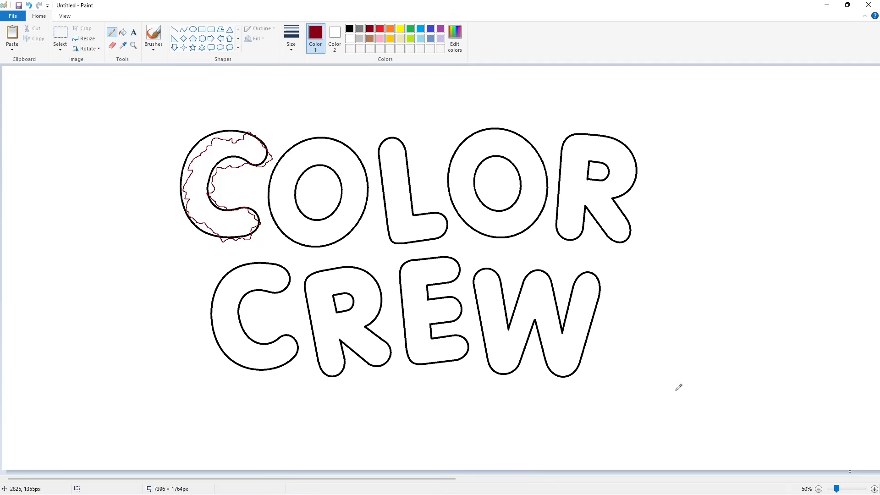
Step: Fill the jagged shape inside the C and the pieces outside its lower edge with dark red
{"action": "left_click", "coordinate": [874, 489]}
{"action": "left_click_drag", "start_coordinate": [218, 479], "coordinate": [250, 479]}
{"action": "left_click", "coordinate": [123, 33]}
{"action": "left_click", "coordinate": [276, 285]}
{"action": "left_click", "coordinate": [365, 412]}
{"action": "left_click", "coordinate": [343, 412]}
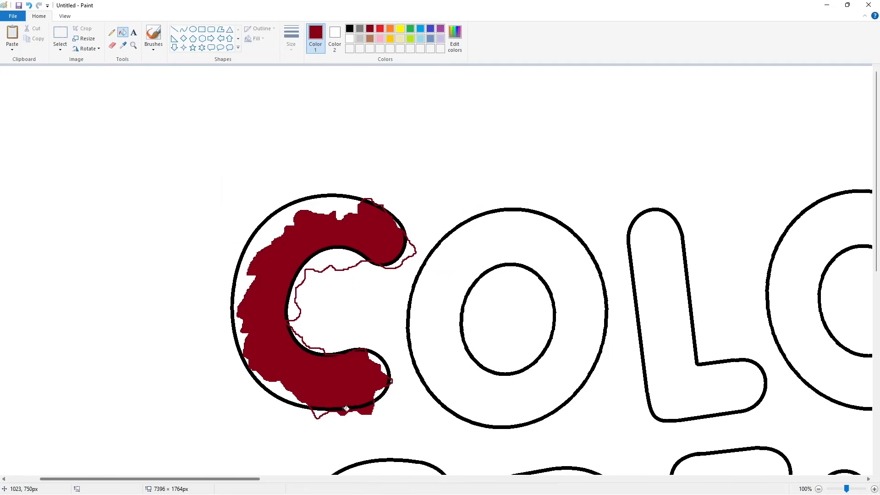
{"action": "left_click", "coordinate": [319, 413]}
Step: Fill the remaining pockets between the C's edges and its jagged outline with dark red
{"action": "left_click", "coordinate": [874, 489]}
{"action": "scroll", "coordinate": [314, 453], "scroll_direction": "down", "scroll_amount": 7}
{"action": "left_click_drag", "start_coordinate": [115, 479], "coordinate": [167, 479]}
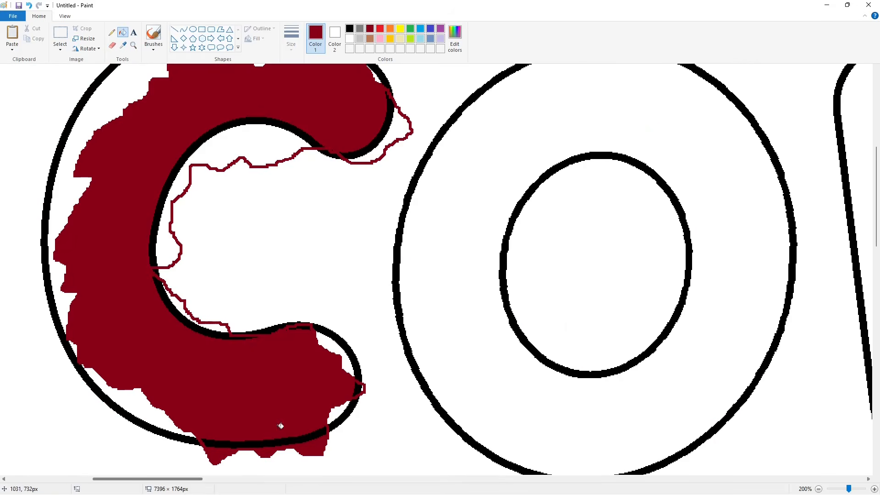
{"action": "left_click", "coordinate": [363, 388]}
{"action": "left_click", "coordinate": [215, 327]}
{"action": "left_click", "coordinate": [172, 258]}
{"action": "left_click", "coordinate": [355, 159]}
{"action": "scroll", "coordinate": [403, 208], "scroll_direction": "up", "scroll_amount": 3}
{"action": "left_click", "coordinate": [326, 132]}
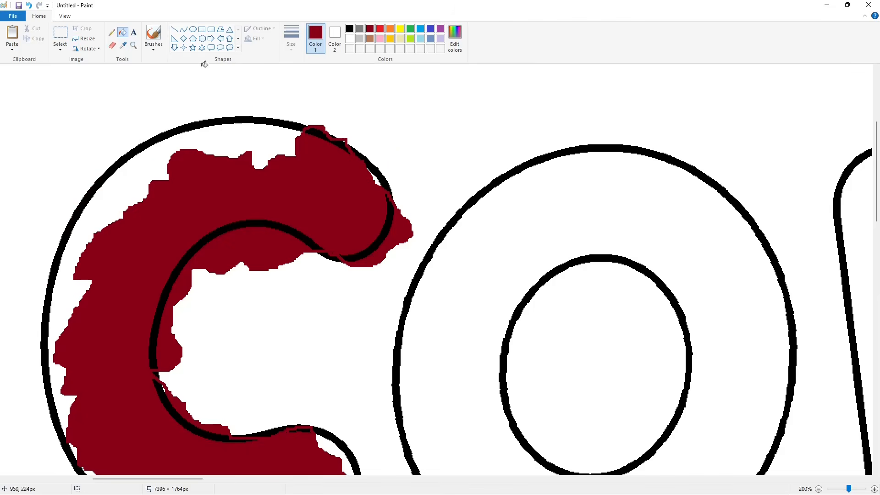
Step: Trace jagged dark red pencil outlines around the outer and inner edges of the first O in COLOR
{"action": "left_click", "coordinate": [111, 33]}
{"action": "scroll", "coordinate": [345, 140], "scroll_direction": "down", "scroll_amount": 3}
{"action": "left_click", "coordinate": [818, 489]}
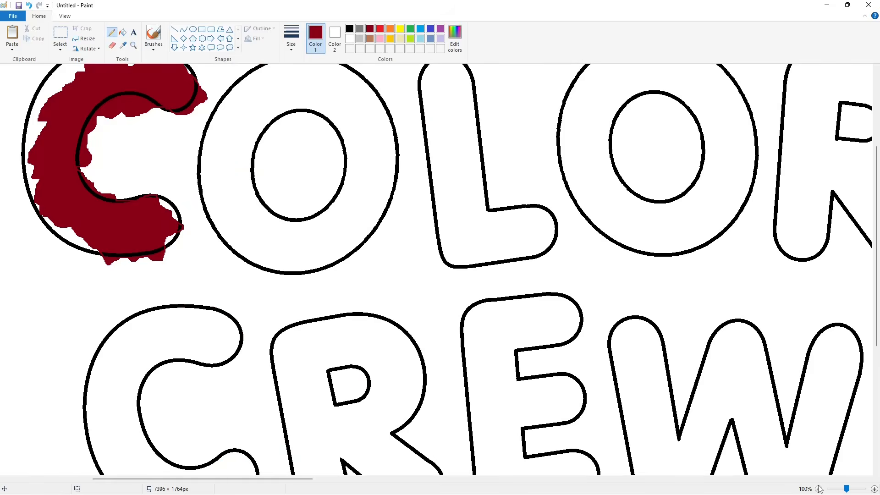
{"action": "left_click", "coordinate": [818, 489]}
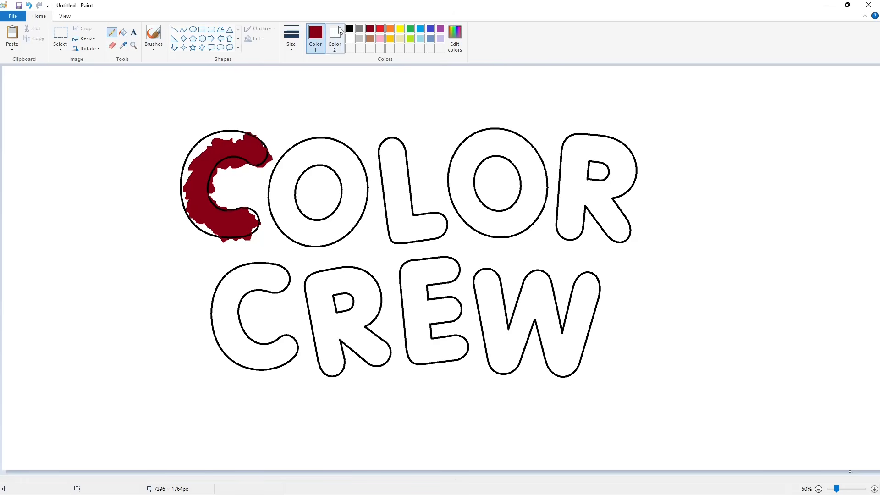
{"action": "left_click", "coordinate": [292, 41]}
{"action": "left_click", "coordinate": [295, 119]}
{"action": "mouse_move", "coordinate": [305, 153]}
{"action": "left_mouse_down"}
{"action": "mouse_move", "coordinate": [278, 185]}
{"action": "mouse_move", "coordinate": [286, 242]}
{"action": "mouse_move", "coordinate": [345, 237]}
{"action": "mouse_move", "coordinate": [364, 212]}
{"action": "mouse_move", "coordinate": [367, 168]}
{"action": "left_mouse_up"}
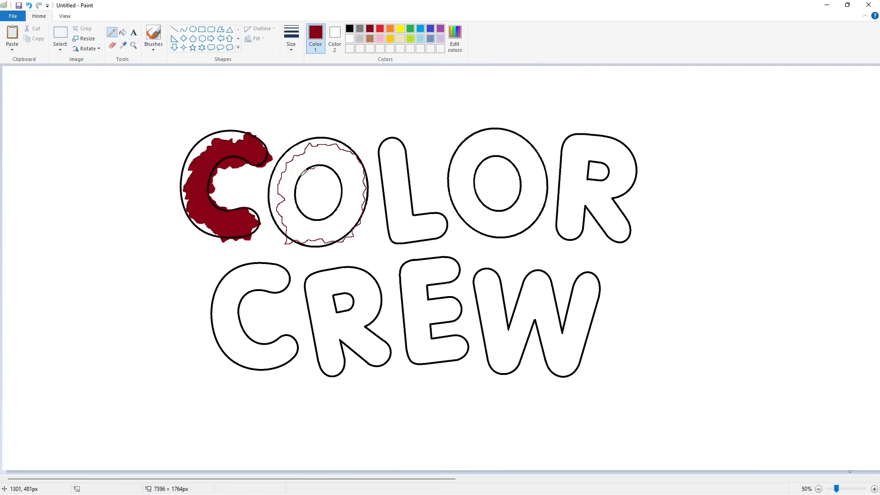
{"action": "mouse_move", "coordinate": [304, 216]}
{"action": "left_mouse_down"}
{"action": "mouse_move", "coordinate": [337, 214]}
{"action": "mouse_move", "coordinate": [347, 192]}
{"action": "mouse_move", "coordinate": [349, 172]}
{"action": "mouse_move", "coordinate": [335, 158]}
{"action": "mouse_move", "coordinate": [314, 167]}
{"action": "left_mouse_up"}
Step: Fill the jagged ring of the first O and the pieces outside its lower edge with dark red
{"action": "left_click", "coordinate": [871, 481]}
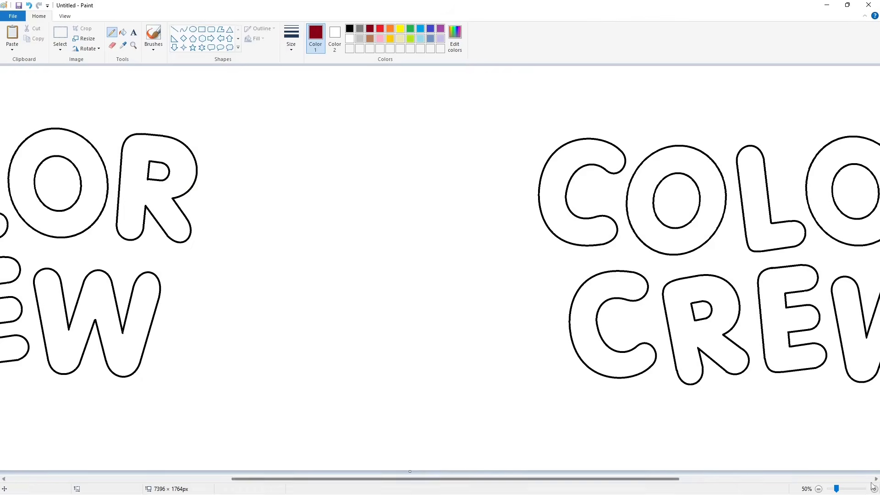
{"action": "left_click", "coordinate": [874, 489]}
{"action": "left_click_drag", "start_coordinate": [434, 480], "coordinate": [260, 481]}
{"action": "left_click", "coordinate": [123, 33]}
{"action": "left_click", "coordinate": [405, 167]}
{"action": "left_click", "coordinate": [384, 311]}
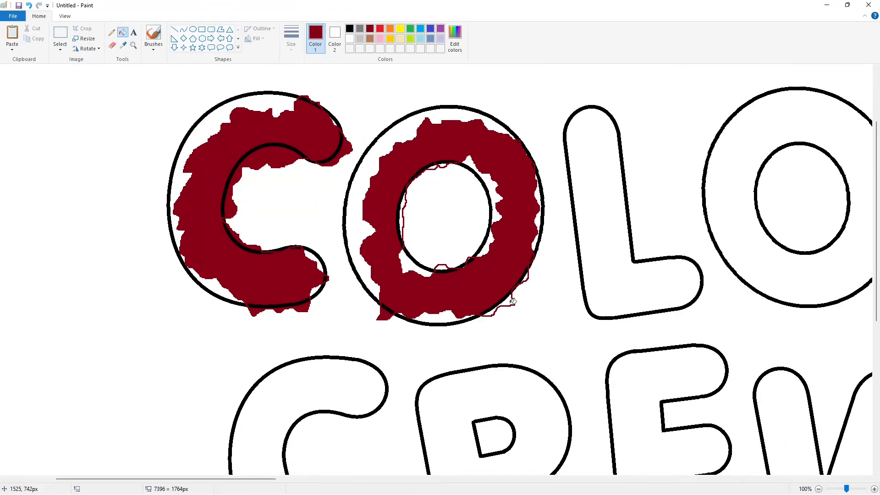
{"action": "left_click", "coordinate": [510, 303]}
Step: Fill the leftover pockets around the first O's inner and outer edges with dark red
{"action": "left_click", "coordinate": [874, 489]}
{"action": "scroll", "coordinate": [408, 445], "scroll_direction": "down", "scroll_amount": 3}
{"action": "left_click_drag", "start_coordinate": [157, 479], "coordinate": [219, 474]}
{"action": "left_click", "coordinate": [322, 233]}
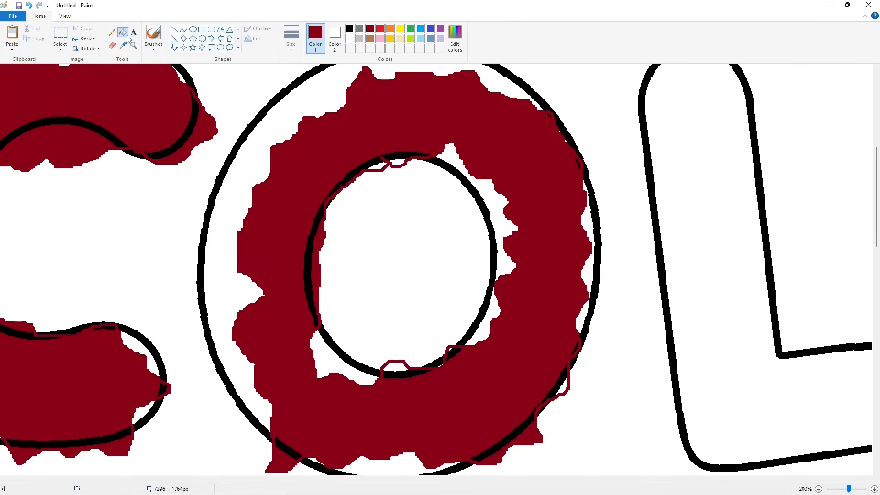
{"action": "left_click", "coordinate": [111, 32]}
{"action": "scroll", "coordinate": [569, 192], "scroll_direction": "down", "scroll_amount": 2}
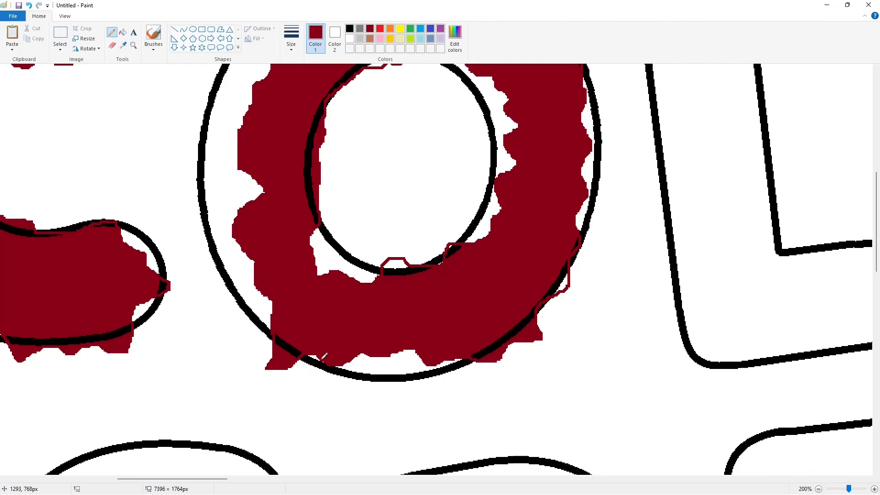
{"action": "scroll", "coordinate": [412, 272], "scroll_direction": "up", "scroll_amount": 2}
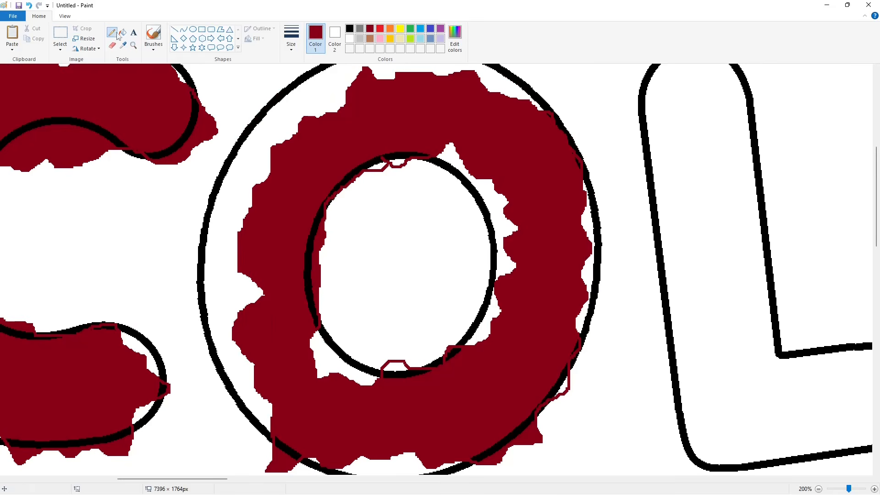
{"action": "left_click", "coordinate": [123, 32]}
{"action": "left_click", "coordinate": [395, 366]}
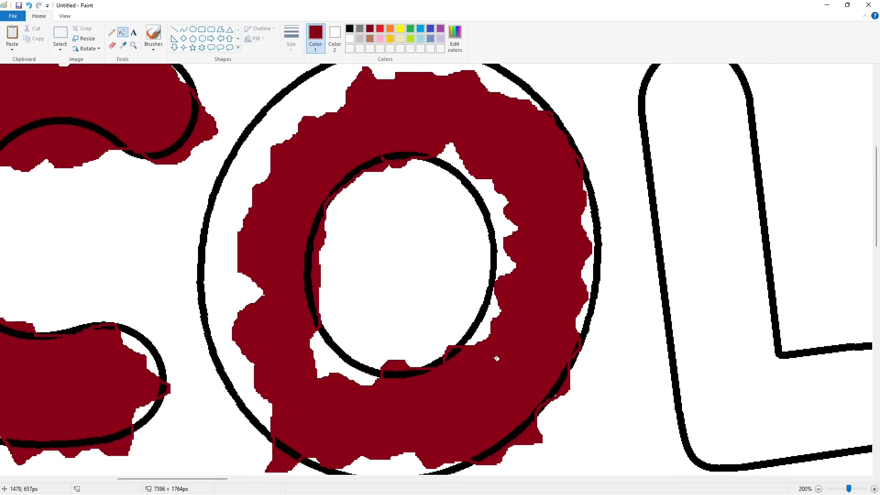
Step: Trace a jagged dark red pencil outline around the L of COLOR
{"action": "left_click", "coordinate": [111, 32]}
{"action": "scroll", "coordinate": [609, 391], "scroll_direction": "down", "scroll_amount": 2}
{"action": "scroll", "coordinate": [609, 391], "scroll_direction": "down", "scroll_amount": 4}
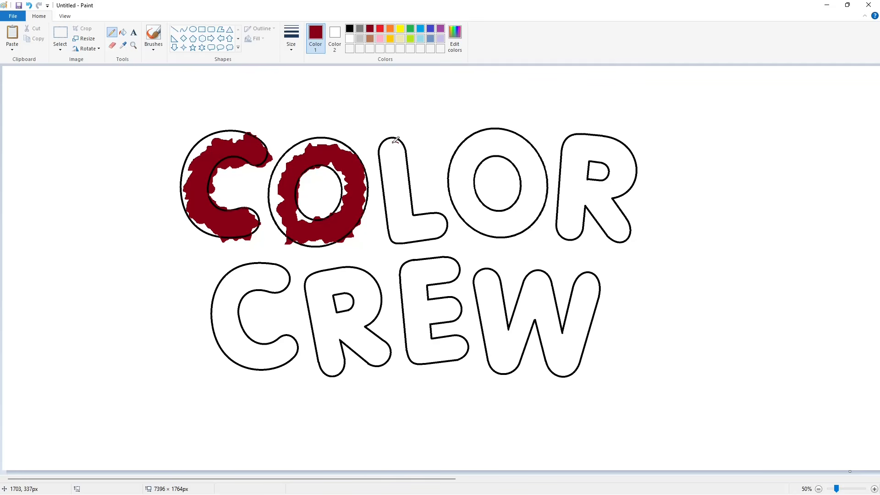
{"action": "mouse_move", "coordinate": [385, 148]}
{"action": "left_mouse_down"}
{"action": "mouse_move", "coordinate": [397, 246]}
{"action": "mouse_move", "coordinate": [427, 246]}
{"action": "mouse_move", "coordinate": [448, 229]}
{"action": "mouse_move", "coordinate": [417, 215]}
{"action": "mouse_move", "coordinate": [407, 156]}
{"action": "left_mouse_up"}
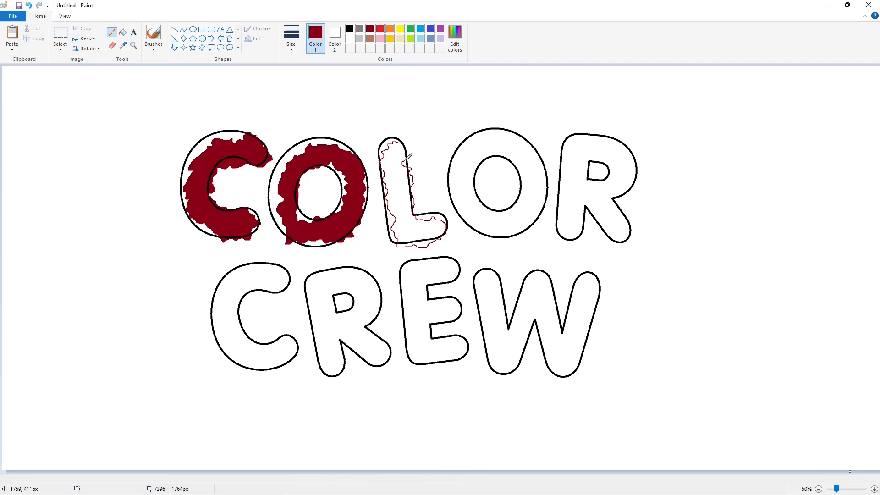
Step: Fill the jagged L of COLOR and the pieces outside its right and lower edges with dark red
{"action": "left_click", "coordinate": [875, 488]}
{"action": "left_click_drag", "start_coordinate": [110, 479], "coordinate": [242, 479]}
{"action": "left_click", "coordinate": [123, 32]}
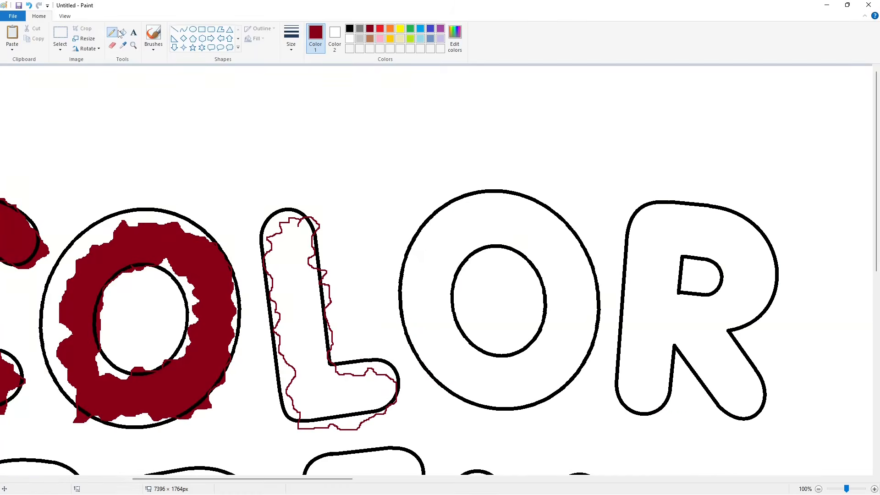
{"action": "left_click", "coordinate": [326, 293]}
{"action": "left_click", "coordinate": [328, 292]}
{"action": "left_click", "coordinate": [334, 337]}
{"action": "left_click", "coordinate": [348, 424]}
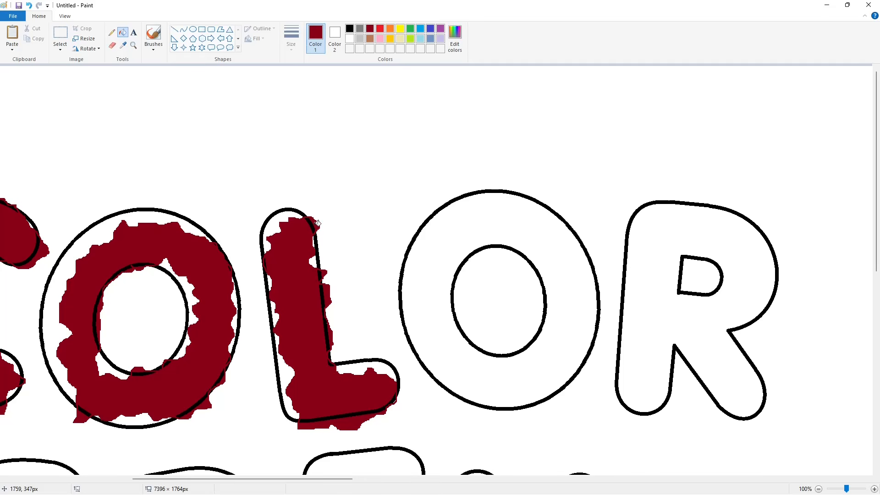
Step: Touch up the small gaps along the upper edges of the L with the dark red pencil
{"action": "left_click", "coordinate": [874, 488]}
{"action": "left_click", "coordinate": [877, 389]}
{"action": "left_click_drag", "start_coordinate": [203, 479], "coordinate": [251, 479]}
{"action": "left_click", "coordinate": [112, 32]}
{"action": "scroll", "coordinate": [275, 281], "scroll_direction": "up", "scroll_amount": 5}
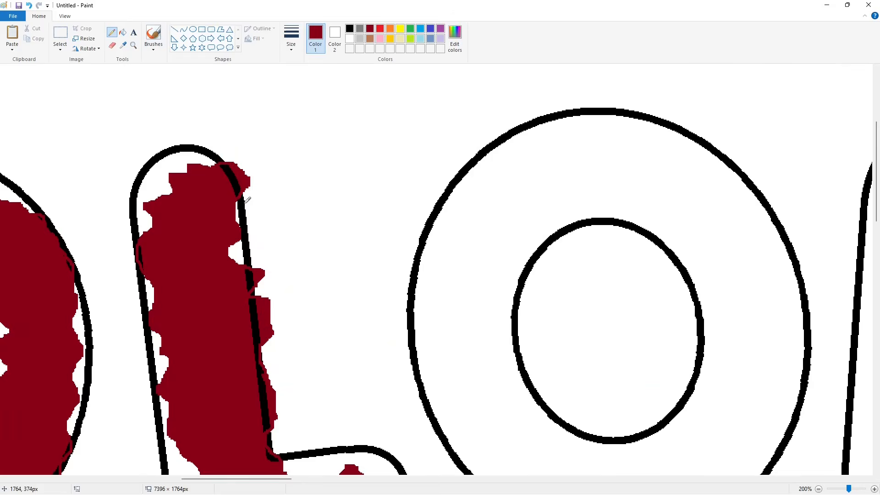
Step: Trace jagged dark red pencil outlines around the outer and inner edges of the second O in COLOR
{"action": "scroll", "coordinate": [256, 229], "scroll_direction": "down", "scroll_amount": 2}
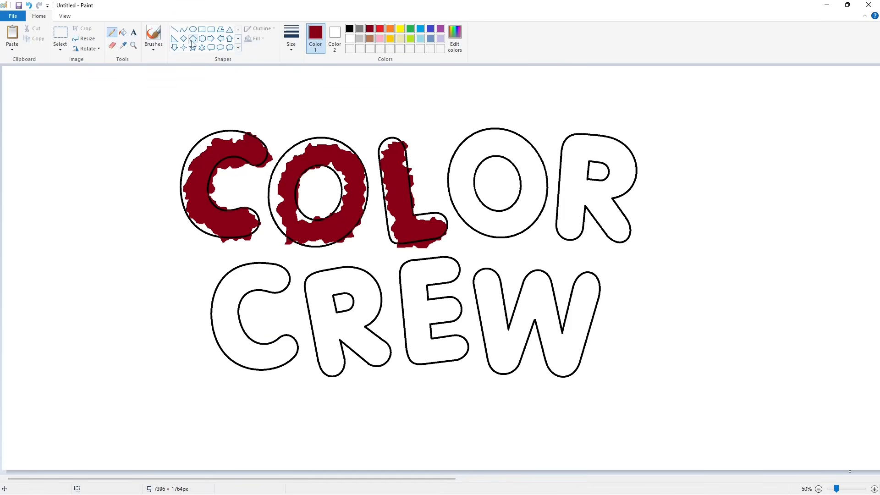
{"action": "mouse_move", "coordinate": [513, 132]}
{"action": "left_mouse_down"}
{"action": "mouse_move", "coordinate": [479, 139]}
{"action": "mouse_move", "coordinate": [458, 157]}
{"action": "mouse_move", "coordinate": [454, 197]}
{"action": "mouse_move", "coordinate": [473, 229]}
{"action": "mouse_move", "coordinate": [512, 235]}
{"action": "mouse_move", "coordinate": [550, 190]}
{"action": "mouse_move", "coordinate": [535, 144]}
{"action": "mouse_move", "coordinate": [505, 131]}
{"action": "mouse_move", "coordinate": [490, 162]}
{"action": "mouse_move", "coordinate": [476, 163]}
{"action": "mouse_move", "coordinate": [475, 193]}
{"action": "mouse_move", "coordinate": [496, 212]}
{"action": "mouse_move", "coordinate": [508, 209]}
{"action": "mouse_move", "coordinate": [517, 179]}
{"action": "left_mouse_up"}
{"action": "key", "text": "ctrl+z"}
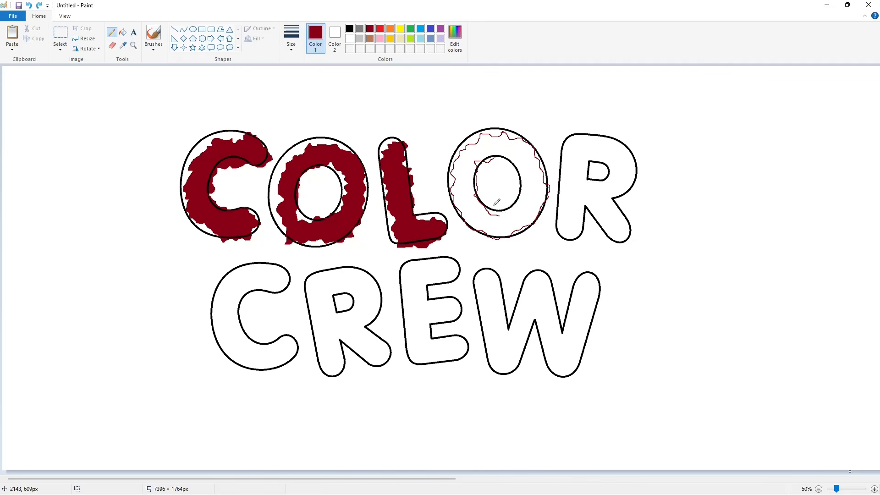
{"action": "left_click_drag", "start_coordinate": [523, 170], "coordinate": [501, 155]}
Step: Fill the jagged ring of the second O and the pieces past its outer and inner edges with dark red
{"action": "scroll", "coordinate": [229, 427], "scroll_direction": "up", "scroll_amount": 1}
{"action": "scroll", "coordinate": [440, 275], "scroll_direction": "right", "scroll_amount": 10}
{"action": "left_click", "coordinate": [123, 33]}
{"action": "left_click", "coordinate": [495, 197]}
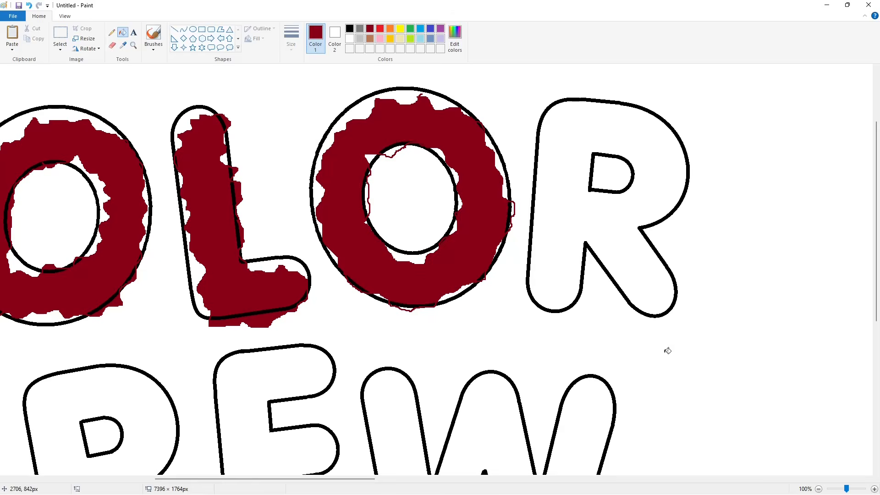
{"action": "scroll", "coordinate": [325, 463], "scroll_direction": "up", "scroll_amount": 1}
{"action": "scroll", "coordinate": [325, 463], "scroll_direction": "right", "scroll_amount": 8}
{"action": "left_click", "coordinate": [595, 253]}
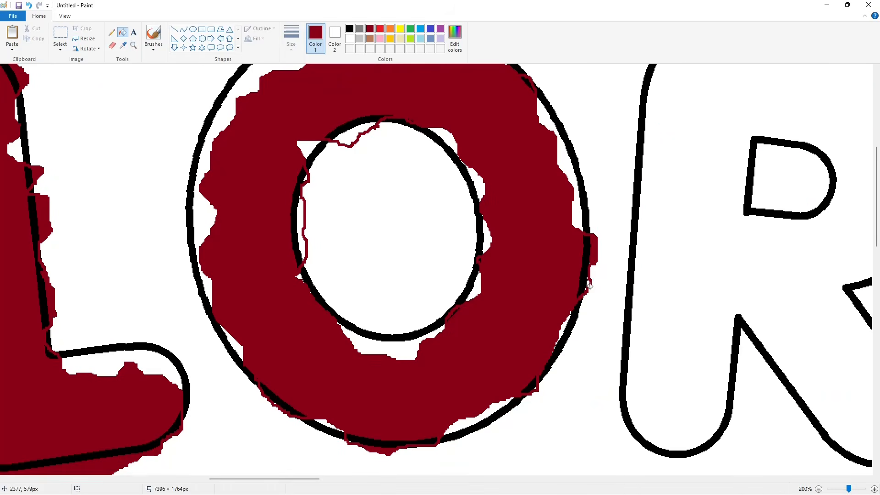
{"action": "scroll", "coordinate": [591, 279], "scroll_direction": "up", "scroll_amount": 3}
{"action": "left_click", "coordinate": [351, 236]}
{"action": "left_click", "coordinate": [304, 314]}
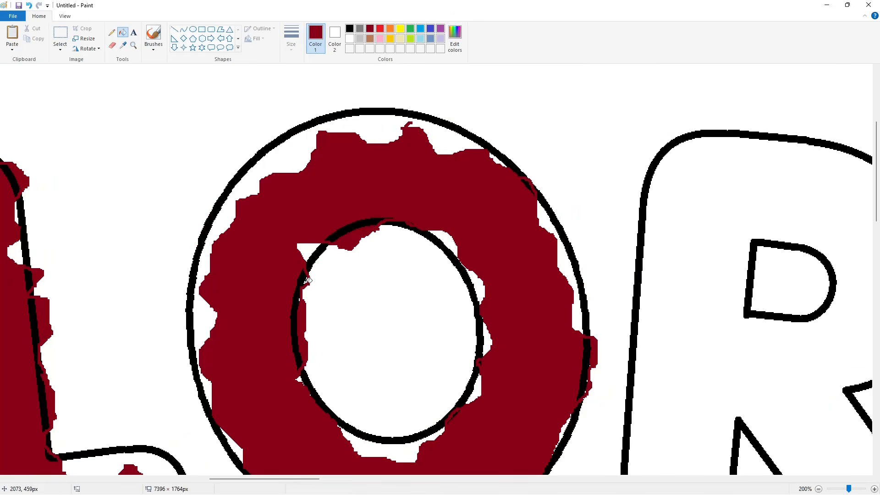
Step: Touch up the remaining slivers around the second O's inner and lower outer edges with the dark red pencil
{"action": "left_click", "coordinate": [111, 32]}
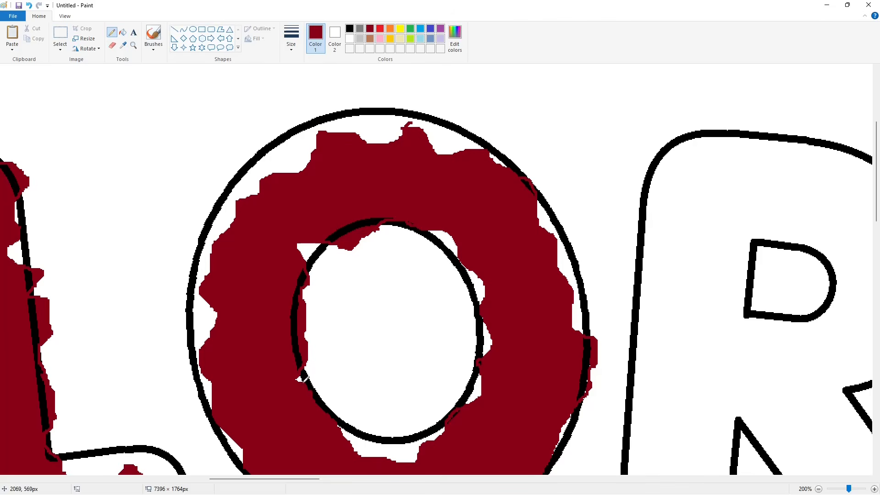
{"action": "scroll", "coordinate": [316, 378], "scroll_direction": "down", "scroll_amount": 3}
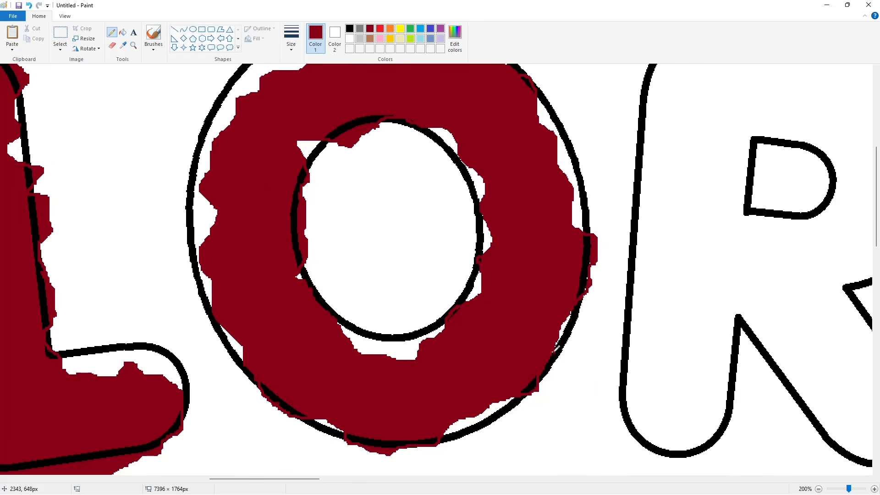
{"action": "scroll", "coordinate": [505, 203], "scroll_direction": "up", "scroll_amount": 3}
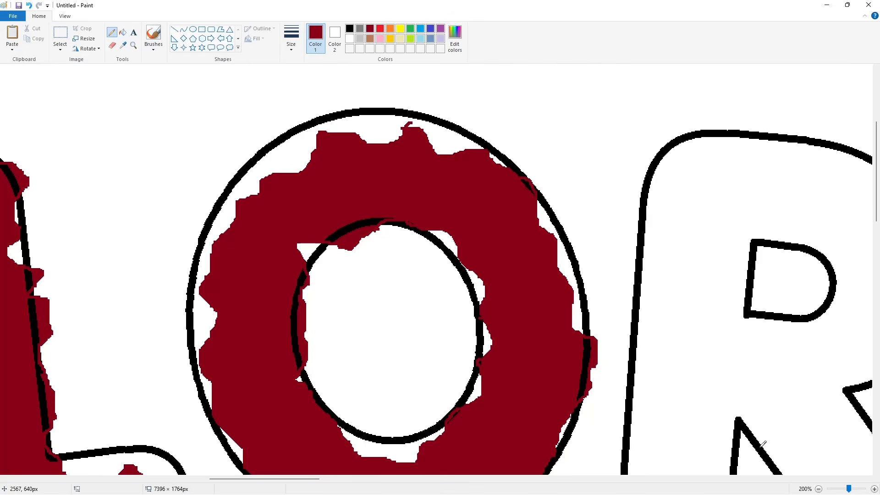
Step: Trace a jagged dark red pencil outline around the R of COLOR and inside its counter
{"action": "scroll", "coordinate": [763, 444], "scroll_direction": "down", "scroll_amount": 2}
{"action": "scroll", "coordinate": [580, 388], "scroll_direction": "left", "scroll_amount": 3}
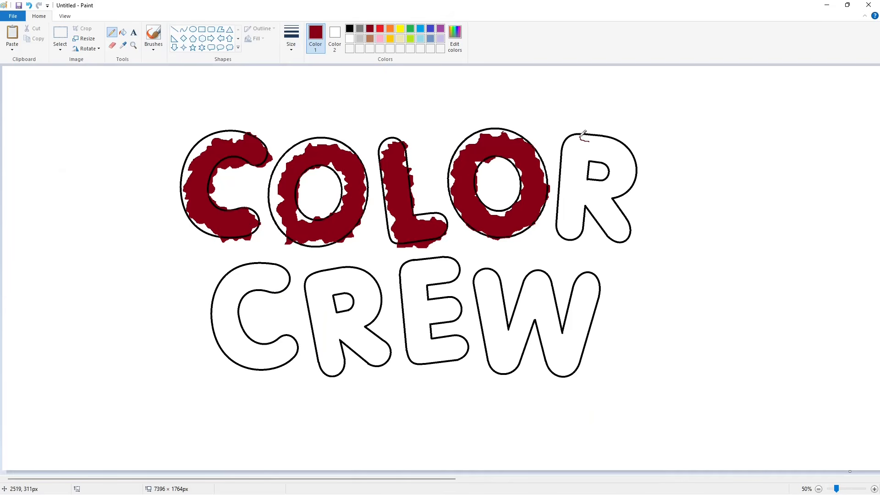
{"action": "mouse_move", "coordinate": [584, 134]}
{"action": "left_mouse_down"}
{"action": "mouse_move", "coordinate": [559, 170]}
{"action": "mouse_move", "coordinate": [564, 230]}
{"action": "mouse_move", "coordinate": [579, 235]}
{"action": "mouse_move", "coordinate": [591, 207]}
{"action": "mouse_move", "coordinate": [617, 243]}
{"action": "mouse_move", "coordinate": [630, 231]}
{"action": "mouse_move", "coordinate": [614, 199]}
{"action": "mouse_move", "coordinate": [628, 181]}
{"action": "mouse_move", "coordinate": [630, 155]}
{"action": "mouse_move", "coordinate": [595, 141]}
{"action": "mouse_move", "coordinate": [591, 183]}
{"action": "mouse_move", "coordinate": [607, 174]}
{"action": "mouse_move", "coordinate": [589, 163]}
{"action": "left_mouse_up"}
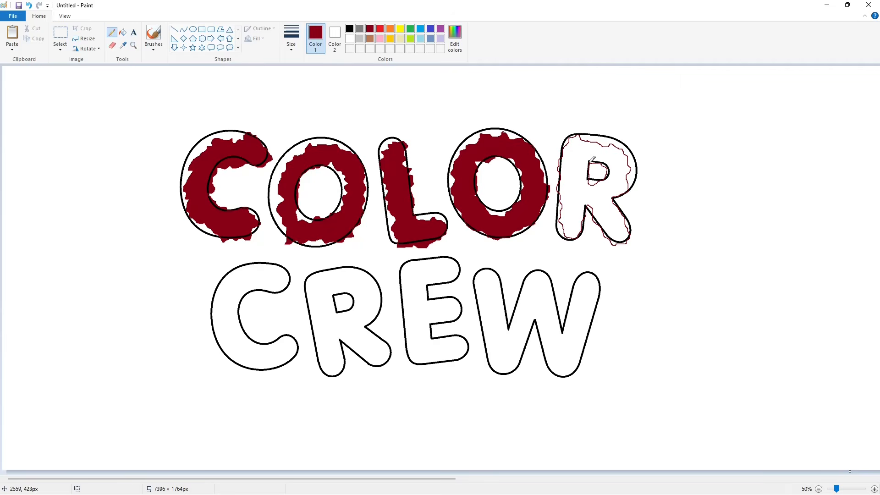
Step: Fill the body of the jagged R in COLOR with dark red
{"action": "left_click", "coordinate": [875, 489]}
{"action": "left_click", "coordinate": [874, 490]}
{"action": "scroll", "coordinate": [440, 270], "scroll_direction": "down", "scroll_amount": 5}
{"action": "left_click_drag", "start_coordinate": [117, 480], "coordinate": [373, 479]}
{"action": "left_click", "coordinate": [123, 32]}
{"action": "left_click", "coordinate": [255, 179]}
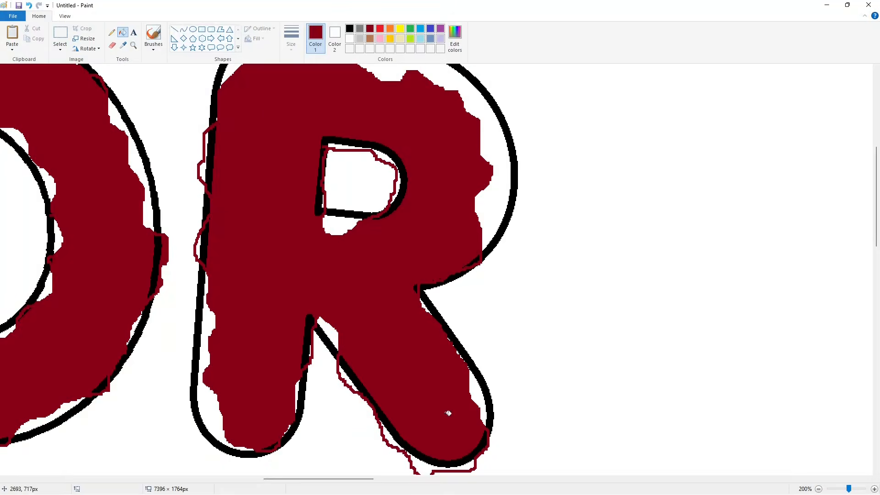
Step: Fill the pieces outside the diagonal leg and left edge of COLOR's R with dark red
{"action": "scroll", "coordinate": [448, 413], "scroll_direction": "down", "scroll_amount": 3}
{"action": "left_click", "coordinate": [431, 365]}
{"action": "left_click", "coordinate": [393, 334]}
{"action": "left_click", "coordinate": [348, 275]}
{"action": "scroll", "coordinate": [230, 322], "scroll_direction": "up", "scroll_amount": 2}
{"action": "left_click", "coordinate": [198, 249]}
{"action": "left_click", "coordinate": [203, 174]}
Step: Fill the slivers between the counter edge of COLOR's R and its pencil line with dark red
{"action": "scroll", "coordinate": [288, 293], "scroll_direction": "up", "scroll_amount": 2}
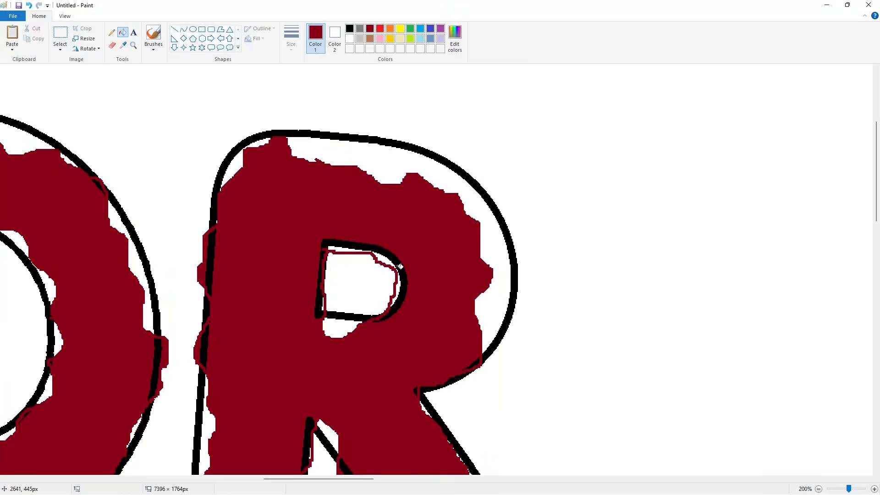
{"action": "left_click", "coordinate": [387, 262]}
{"action": "left_click", "coordinate": [355, 249]}
{"action": "left_click", "coordinate": [401, 284]}
{"action": "key", "text": "ctrl+z"}
Step: Touch up small gaps along the counter and leg edges of COLOR's R with the dark red pencil
{"action": "left_click", "coordinate": [111, 32]}
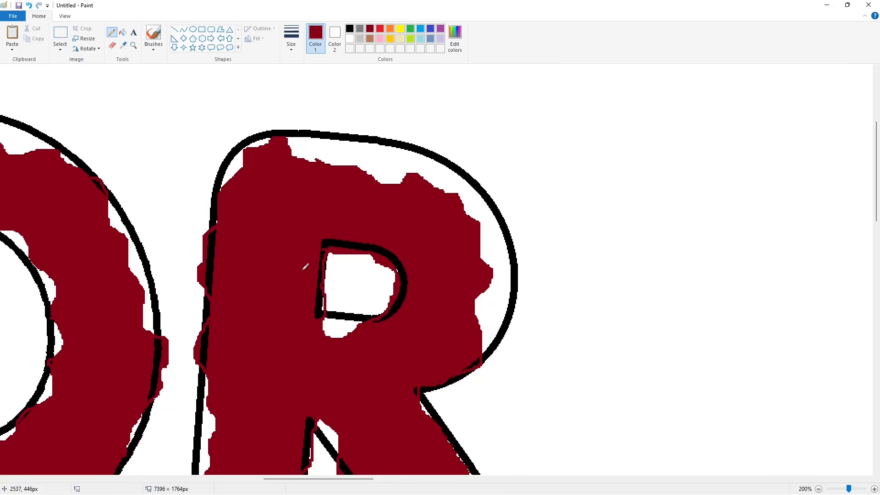
{"action": "scroll", "coordinate": [241, 289], "scroll_direction": "down", "scroll_amount": 5}
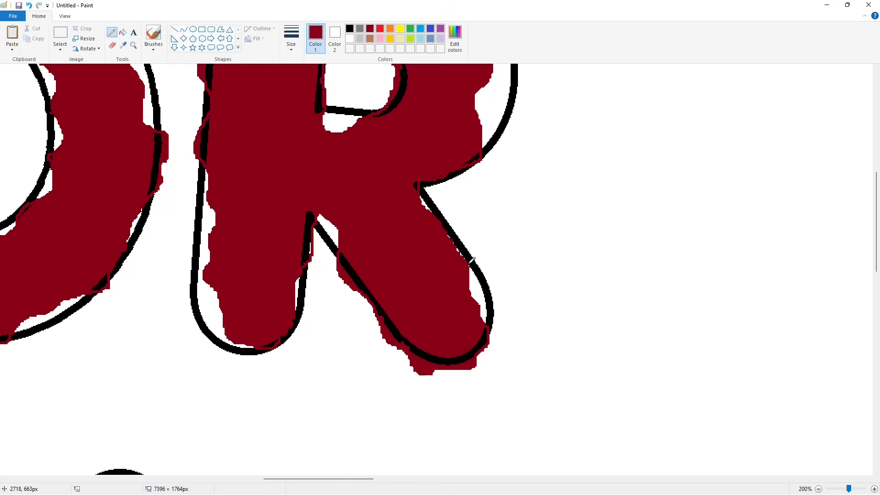
{"action": "scroll", "coordinate": [476, 257], "scroll_direction": "up", "scroll_amount": 2}
{"action": "scroll", "coordinate": [503, 281], "scroll_direction": "down", "scroll_amount": 5}
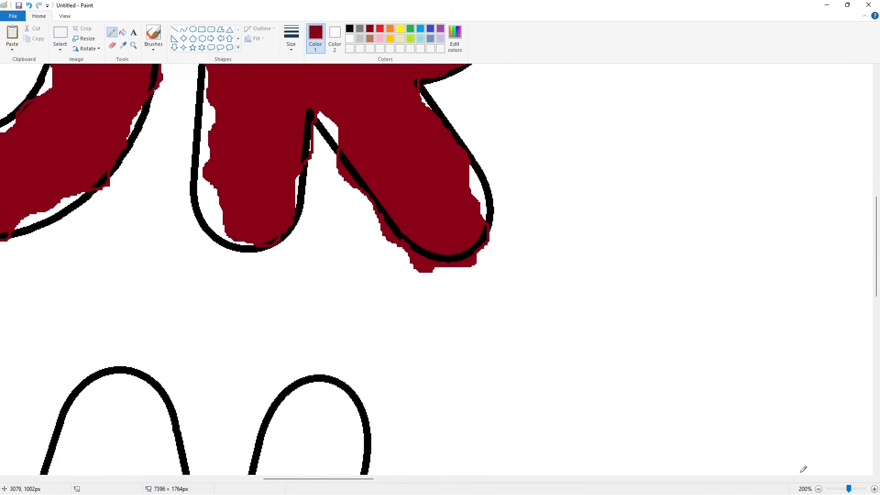
Step: Trace a jagged dark red outline around the C of CREW and fill the letter's body inside it
{"action": "scroll", "coordinate": [529, 364], "scroll_direction": "down", "scroll_amount": 2, "text": "ctrl"}
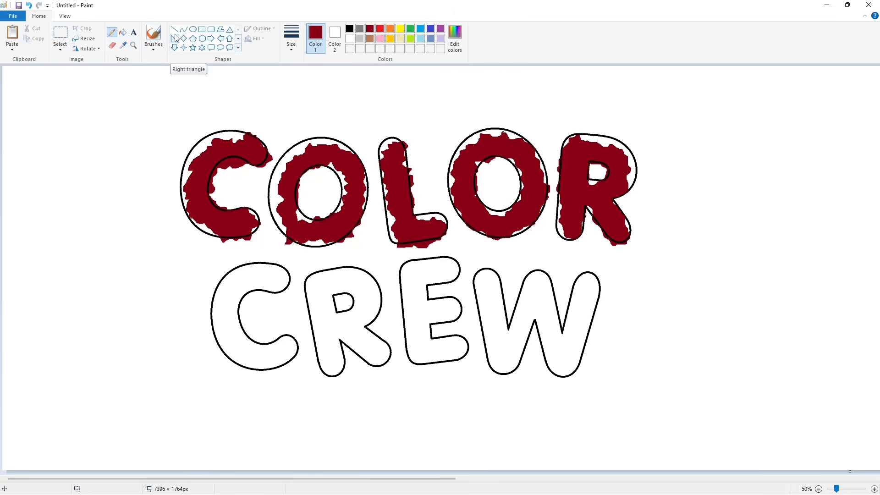
{"action": "mouse_move", "coordinate": [262, 262]}
{"action": "left_mouse_down"}
{"action": "mouse_move", "coordinate": [226, 282]}
{"action": "mouse_move", "coordinate": [216, 322]}
{"action": "mouse_move", "coordinate": [224, 345]}
{"action": "mouse_move", "coordinate": [263, 368]}
{"action": "mouse_move", "coordinate": [296, 354]}
{"action": "mouse_move", "coordinate": [297, 338]}
{"action": "mouse_move", "coordinate": [250, 337]}
{"action": "mouse_move", "coordinate": [258, 287]}
{"action": "mouse_move", "coordinate": [295, 283]}
{"action": "mouse_move", "coordinate": [297, 273]}
{"action": "mouse_move", "coordinate": [266, 259]}
{"action": "left_mouse_up"}
{"action": "left_click", "coordinate": [874, 489]}
{"action": "left_click", "coordinate": [123, 32]}
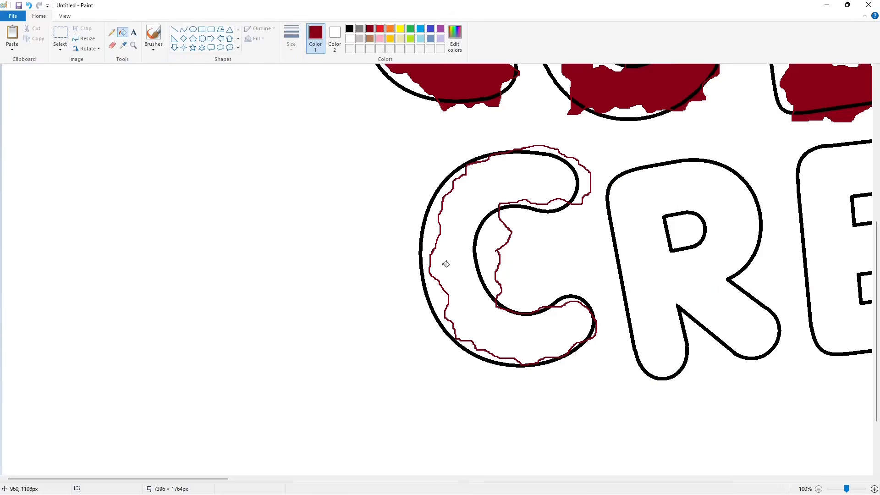
{"action": "left_click", "coordinate": [444, 261]}
{"action": "left_click", "coordinate": [498, 238]}
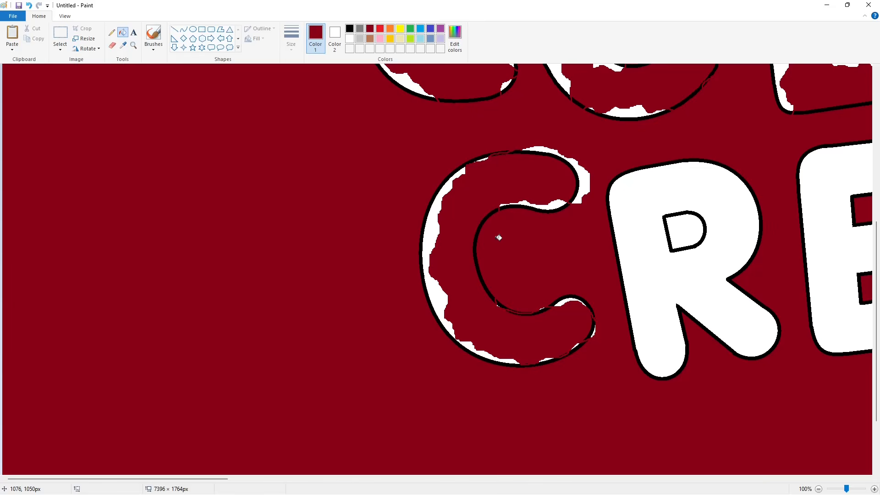
{"action": "key", "text": "ctrl+z"}
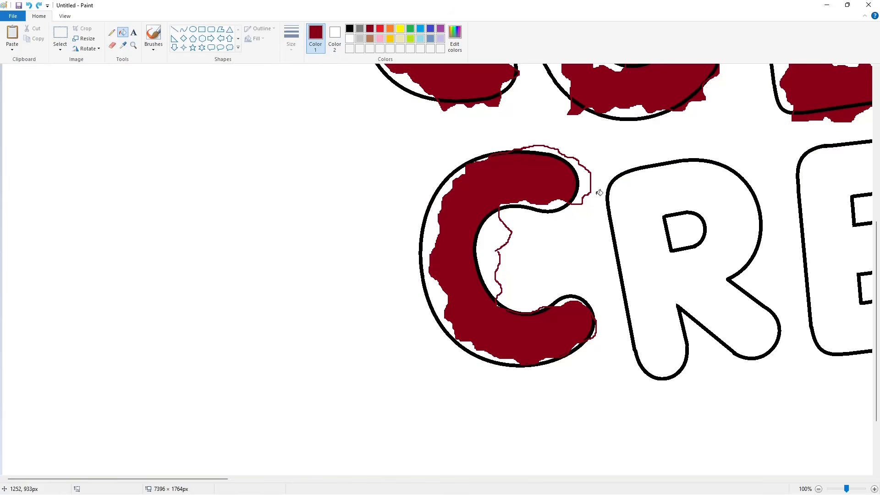
Step: Fill the piece outside the upper end of CREW's C with dark red
{"action": "scroll", "coordinate": [568, 369], "scroll_direction": "up", "scroll_amount": 7}
{"action": "scroll", "coordinate": [797, 462], "scroll_direction": "down", "scroll_amount": 7}
{"action": "left_click", "coordinate": [874, 489]}
{"action": "scroll", "coordinate": [511, 416], "scroll_direction": "down", "scroll_amount": 4}
{"action": "left_click", "coordinate": [819, 489]}
{"action": "left_click", "coordinate": [819, 489]}
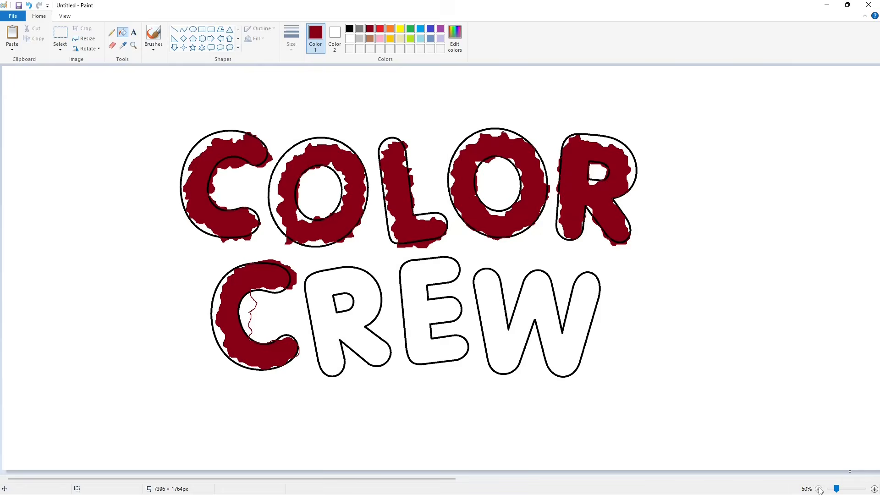
Step: Close the gap in the inner pencil line of CREW's C, and fill the pieces in its opening and at its lower end
{"action": "left_click", "coordinate": [875, 489]}
{"action": "left_click", "coordinate": [875, 489]}
{"action": "scroll", "coordinate": [202, 330], "scroll_direction": "right", "scroll_amount": 5}
{"action": "scroll", "coordinate": [202, 329], "scroll_direction": "down", "scroll_amount": 6}
{"action": "left_click", "coordinate": [112, 32]}
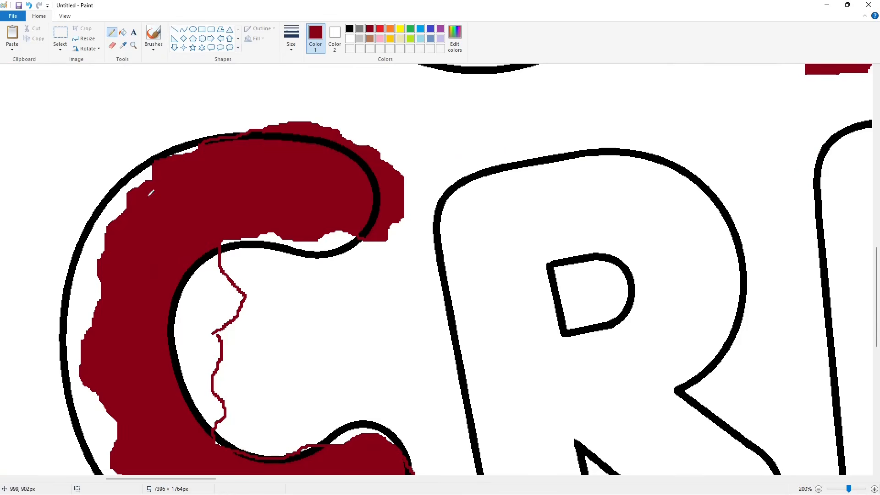
{"action": "left_click", "coordinate": [122, 33]}
{"action": "left_click", "coordinate": [205, 286]}
{"action": "scroll", "coordinate": [323, 280], "scroll_direction": "down", "scroll_amount": 3}
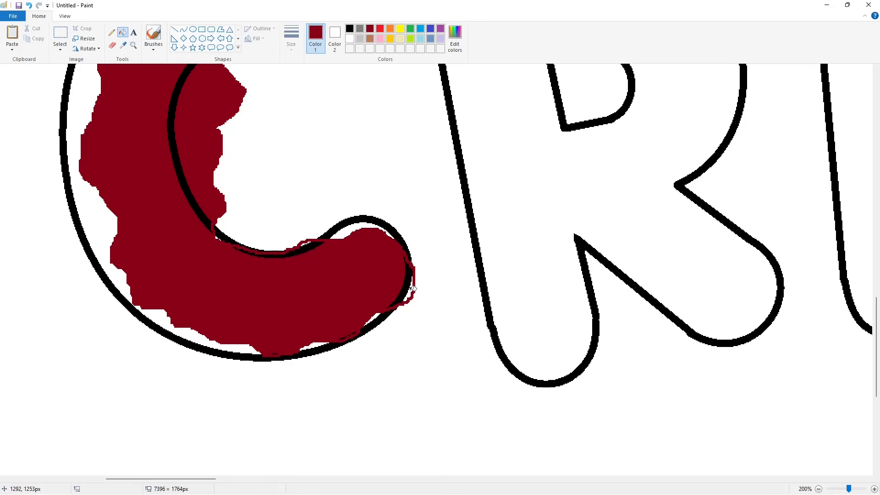
{"action": "left_click", "coordinate": [413, 288]}
Step: Touch up the small gaps along the edges of CREW's C with the dark red pencil
{"action": "left_click", "coordinate": [111, 32]}
{"action": "scroll", "coordinate": [302, 320], "scroll_direction": "up", "scroll_amount": 3}
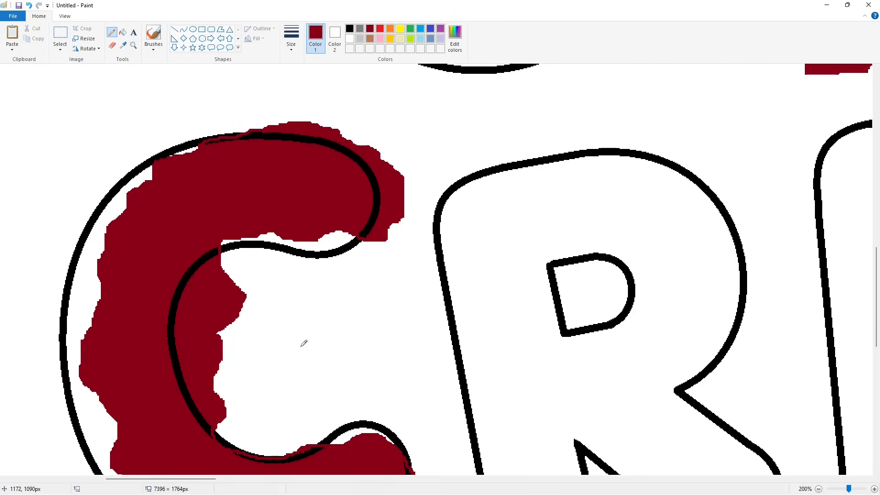
{"action": "scroll", "coordinate": [350, 279], "scroll_direction": "down", "scroll_amount": 1}
Step: Trace jagged dark red pencil outlines around the R of CREW and its counter
{"action": "left_click", "coordinate": [819, 490]}
{"action": "left_click", "coordinate": [819, 489]}
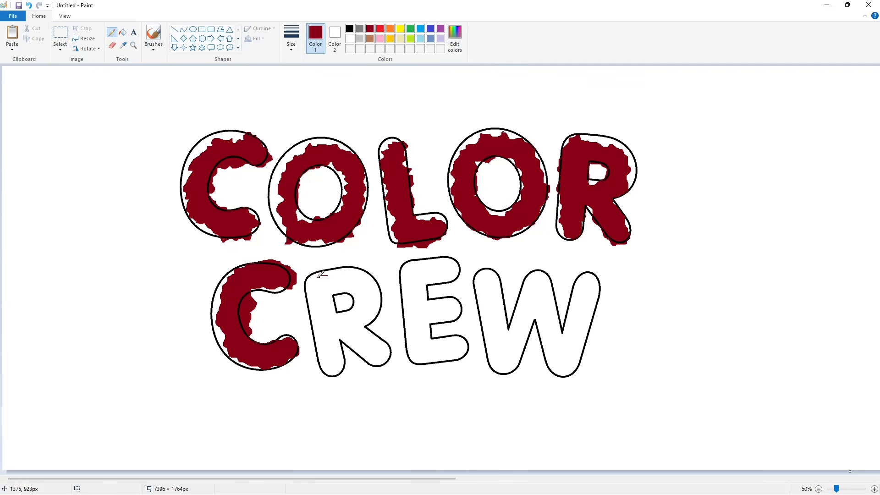
{"action": "mouse_move", "coordinate": [311, 281]}
{"action": "left_mouse_down"}
{"action": "mouse_move", "coordinate": [336, 382]}
{"action": "mouse_move", "coordinate": [329, 367]}
{"action": "mouse_move", "coordinate": [333, 373]}
{"action": "mouse_move", "coordinate": [342, 364]}
{"action": "mouse_move", "coordinate": [348, 342]}
{"action": "mouse_move", "coordinate": [341, 356]}
{"action": "mouse_move", "coordinate": [355, 357]}
{"action": "mouse_move", "coordinate": [346, 362]}
{"action": "mouse_move", "coordinate": [346, 342]}
{"action": "mouse_move", "coordinate": [383, 365]}
{"action": "mouse_move", "coordinate": [398, 346]}
{"action": "mouse_move", "coordinate": [369, 322]}
{"action": "mouse_move", "coordinate": [380, 306]}
{"action": "mouse_move", "coordinate": [372, 278]}
{"action": "mouse_move", "coordinate": [329, 274]}
{"action": "mouse_move", "coordinate": [343, 292]}
{"action": "mouse_move", "coordinate": [333, 294]}
{"action": "mouse_move", "coordinate": [335, 305]}
{"action": "mouse_move", "coordinate": [359, 304]}
{"action": "mouse_move", "coordinate": [354, 292]}
{"action": "mouse_move", "coordinate": [334, 298]}
{"action": "left_mouse_up"}
Step: Fill the body of the jagged R in CREW with dark red
{"action": "left_click", "coordinate": [874, 489]}
{"action": "left_click", "coordinate": [875, 489]}
{"action": "scroll", "coordinate": [440, 413], "scroll_direction": "down", "scroll_amount": 3}
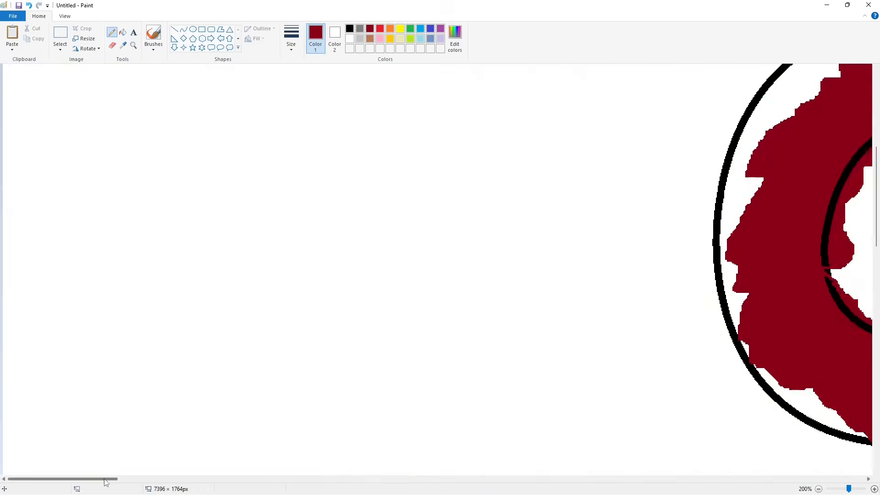
{"action": "left_click_drag", "start_coordinate": [106, 479], "coordinate": [243, 479]}
{"action": "scroll", "coordinate": [277, 428], "scroll_direction": "down", "scroll_amount": 5}
{"action": "left_click", "coordinate": [123, 32]}
{"action": "left_click", "coordinate": [306, 287]}
Step: Fill the pieces outside the two legs of CREW's R with dark red
{"action": "scroll", "coordinate": [307, 292], "scroll_direction": "down", "scroll_amount": 1}
{"action": "left_click", "coordinate": [304, 294]}
{"action": "left_click", "coordinate": [467, 338]}
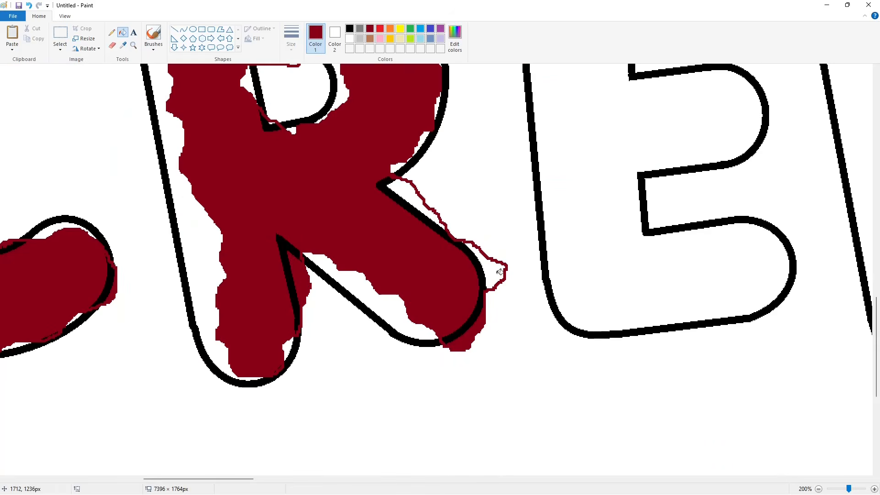
{"action": "left_click", "coordinate": [497, 273]}
{"action": "left_click", "coordinate": [411, 191]}
Step: Fill the sliver in the counter of CREW's R and touch up the counter's edges with the dark red pencil
{"action": "scroll", "coordinate": [411, 192], "scroll_direction": "up", "scroll_amount": 1}
{"action": "left_click", "coordinate": [291, 162]}
{"action": "left_click", "coordinate": [112, 33]}
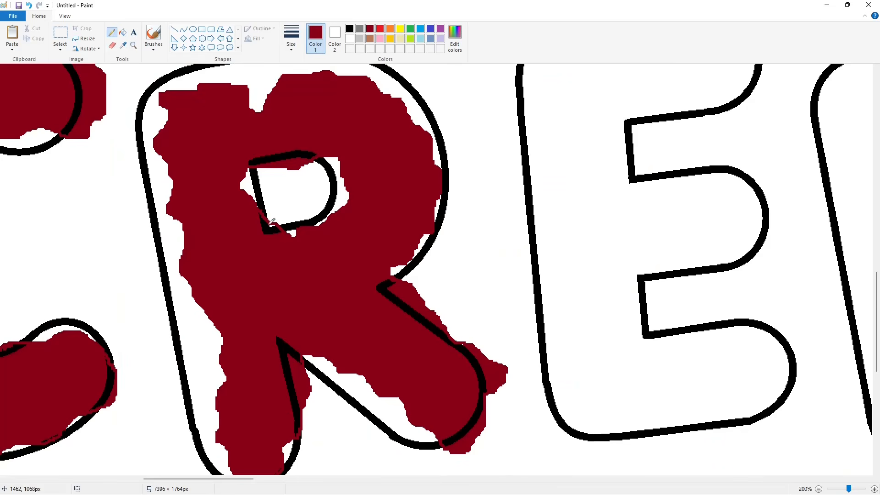
{"action": "scroll", "coordinate": [402, 280], "scroll_direction": "down", "scroll_amount": 2}
Step: Trace a jagged dark red pencil outline around the E of CREW, including between its arms
{"action": "scroll", "coordinate": [441, 300], "scroll_direction": "down", "scroll_amount": 3}
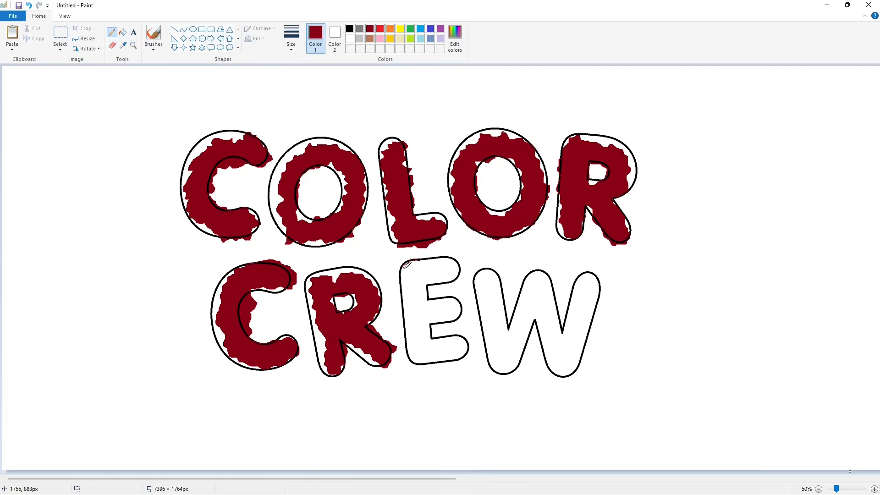
{"action": "mouse_move", "coordinate": [406, 265]}
{"action": "left_mouse_down"}
{"action": "mouse_move", "coordinate": [398, 285]}
{"action": "mouse_move", "coordinate": [408, 328]}
{"action": "mouse_move", "coordinate": [429, 358]}
{"action": "left_mouse_up"}
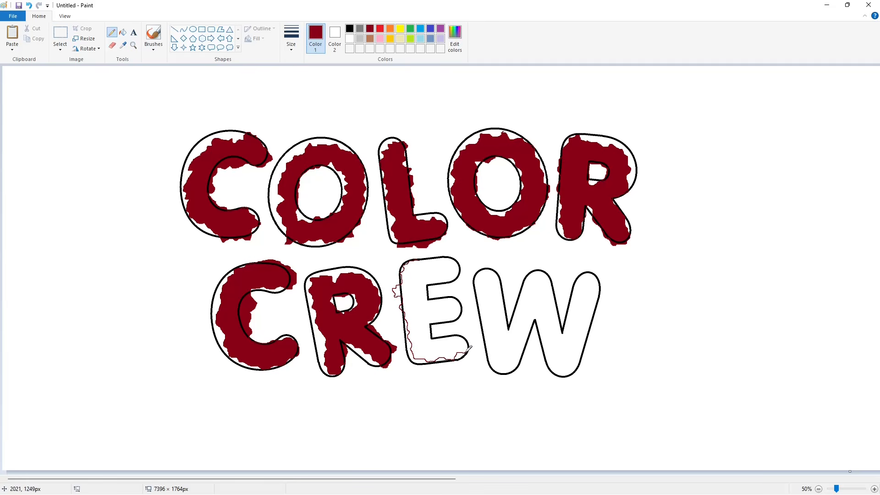
{"action": "mouse_move", "coordinate": [465, 329]}
{"action": "left_mouse_down"}
{"action": "mouse_move", "coordinate": [438, 339]}
{"action": "mouse_move", "coordinate": [433, 321]}
{"action": "mouse_move", "coordinate": [465, 307]}
{"action": "mouse_move", "coordinate": [427, 286]}
{"action": "mouse_move", "coordinate": [465, 268]}
{"action": "left_mouse_up"}
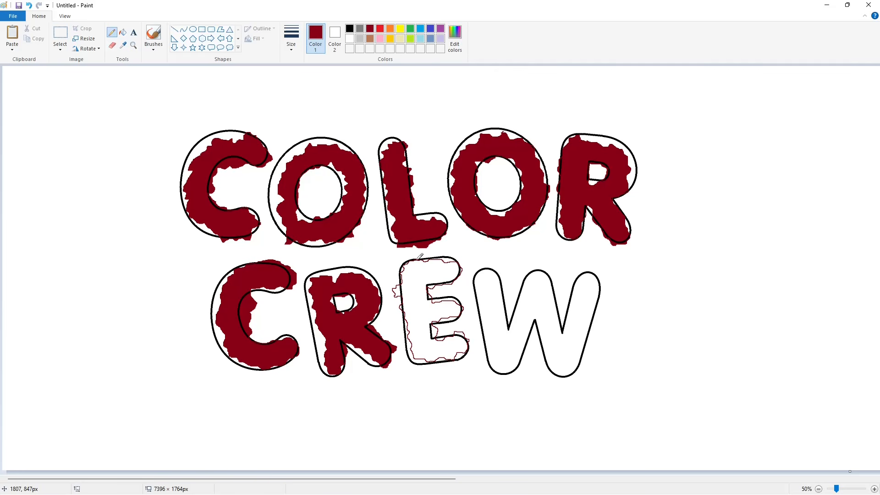
Step: Fill the body of CREW's E with dark red, including the pieces outside its outline around the lower arm
{"action": "scroll", "coordinate": [705, 420], "scroll_direction": "up", "scroll_amount": 4}
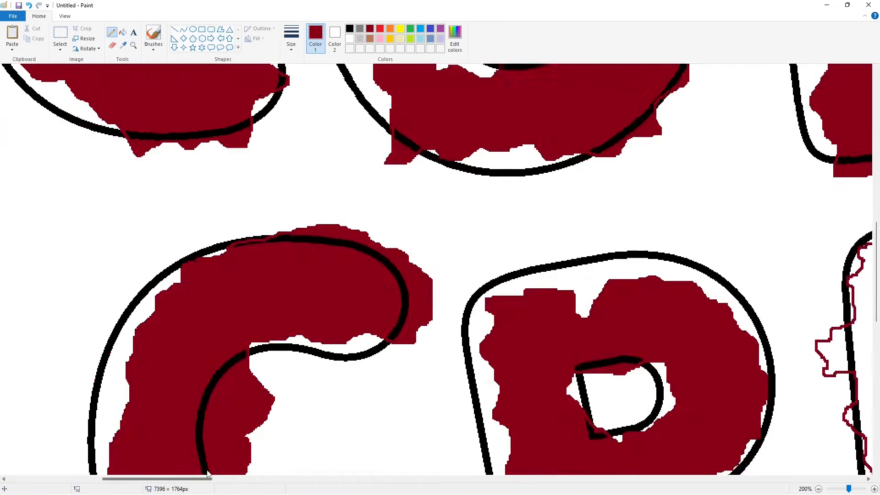
{"action": "scroll", "coordinate": [459, 275], "scroll_direction": "right", "scroll_amount": 10}
{"action": "left_click", "coordinate": [123, 32]}
{"action": "left_click", "coordinate": [264, 308]}
{"action": "left_click", "coordinate": [227, 308]}
{"action": "left_click", "coordinate": [326, 317]}
{"action": "left_click", "coordinate": [361, 342]}
{"action": "left_click", "coordinate": [91, 212]}
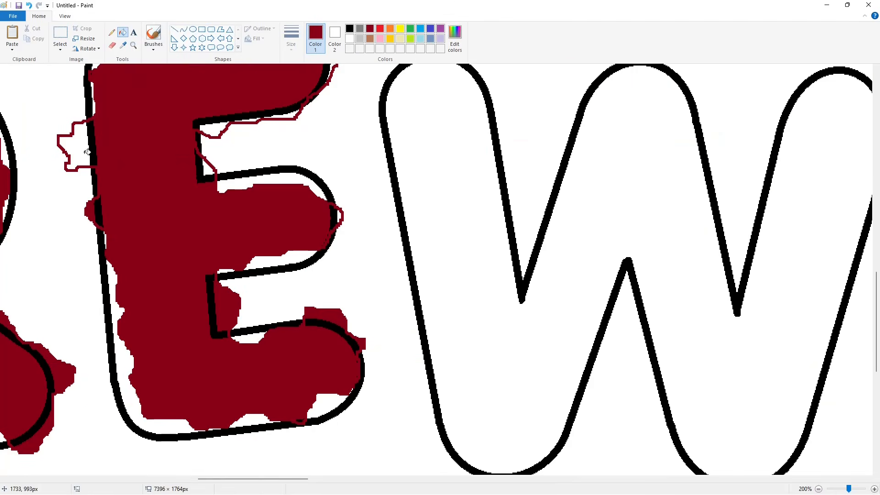
Step: Fill the pieces outside the stem of CREW's E and at the tips of its middle and upper arms with dark red
{"action": "left_click", "coordinate": [86, 153]}
{"action": "left_click", "coordinate": [340, 214]}
{"action": "scroll", "coordinate": [359, 235], "scroll_direction": "up", "scroll_amount": 3}
{"action": "left_click", "coordinate": [334, 269]}
Step: Touch up the edges of CREW's E with the dark red pencil and fill the slivers under its upper arm
{"action": "left_click", "coordinate": [112, 32]}
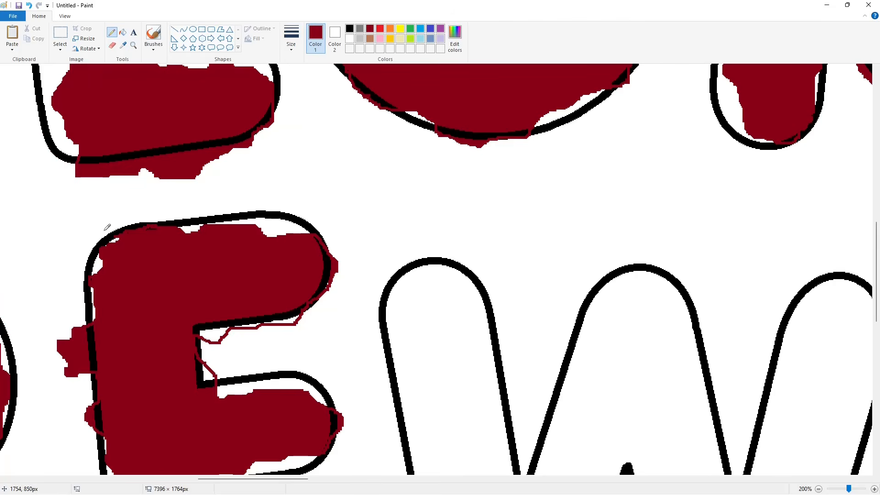
{"action": "scroll", "coordinate": [106, 245], "scroll_direction": "down", "scroll_amount": 3}
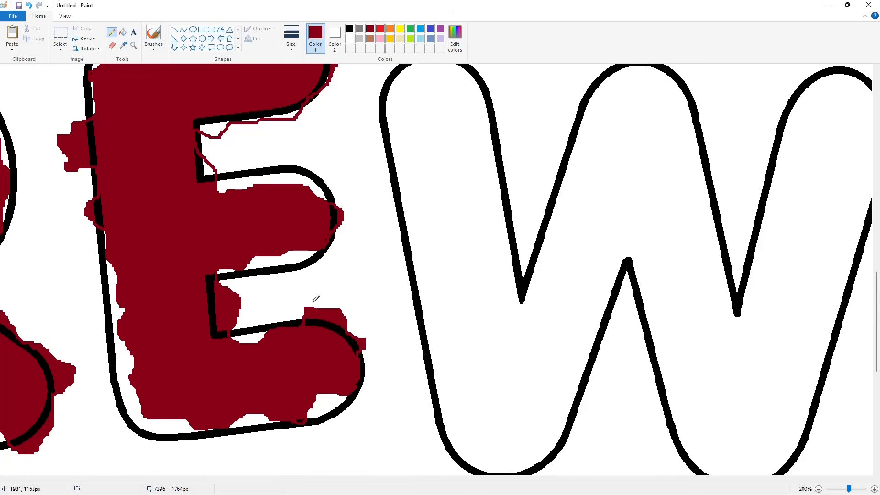
{"action": "scroll", "coordinate": [328, 201], "scroll_direction": "up", "scroll_amount": 2}
{"action": "left_click", "coordinate": [123, 32]}
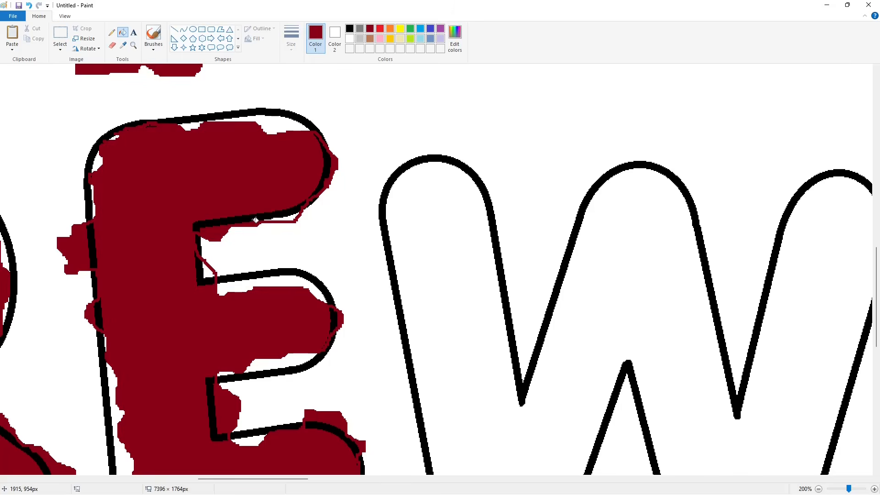
{"action": "scroll", "coordinate": [621, 347], "scroll_direction": "down", "scroll_amount": 2}
{"action": "scroll", "coordinate": [621, 347], "scroll_direction": "down", "scroll_amount": 5}
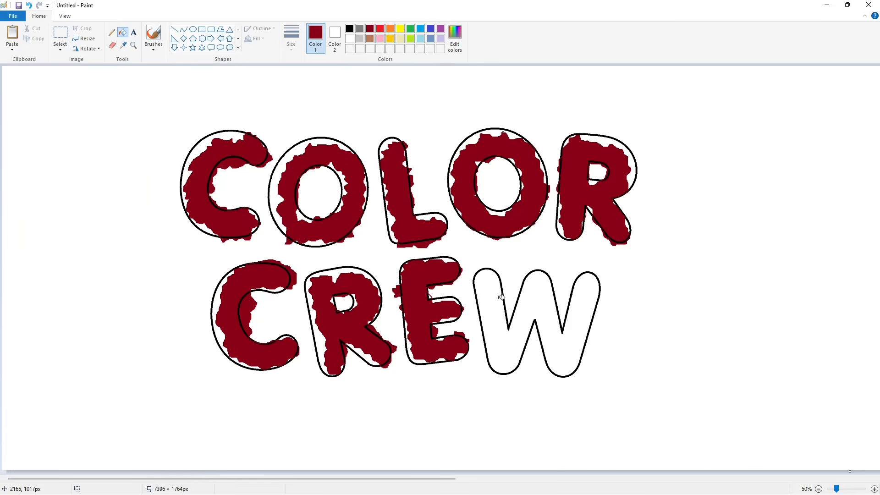
Step: Trace a jagged dark red pencil outline around the W of CREW, undoing stray strokes along the way
{"action": "left_click", "coordinate": [111, 32]}
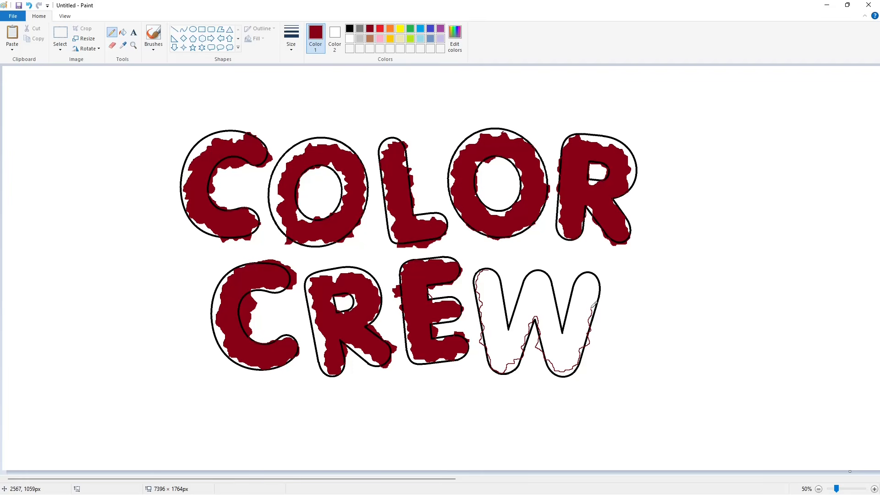
{"action": "key", "text": "ctrl+z"}
{"action": "mouse_move", "coordinate": [564, 301]}
{"action": "left_mouse_down"}
{"action": "mouse_move", "coordinate": [565, 312]}
{"action": "mouse_move", "coordinate": [572, 307]}
{"action": "left_mouse_up"}
{"action": "key", "text": "ctrl+z"}
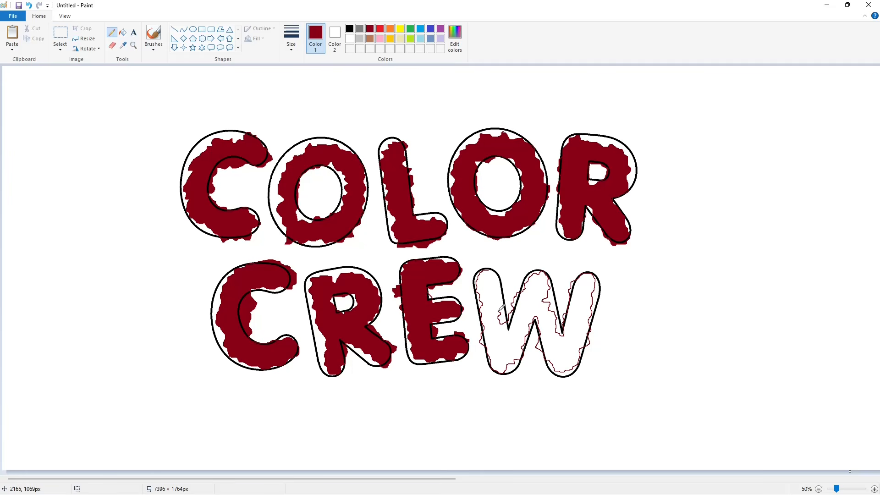
Step: Fill the body of the jagged W in CREW with dark red
{"action": "left_click", "coordinate": [874, 489]}
{"action": "scroll", "coordinate": [550, 463], "scroll_direction": "down", "scroll_amount": 2}
{"action": "left_click_drag", "start_coordinate": [203, 479], "coordinate": [368, 480]}
{"action": "scroll", "coordinate": [550, 463], "scroll_direction": "down", "scroll_amount": 1}
{"action": "left_click", "coordinate": [874, 489]}
{"action": "scroll", "coordinate": [550, 463], "scroll_direction": "down", "scroll_amount": 1}
{"action": "left_click_drag", "start_coordinate": [196, 480], "coordinate": [240, 480]}
{"action": "left_click", "coordinate": [123, 32]}
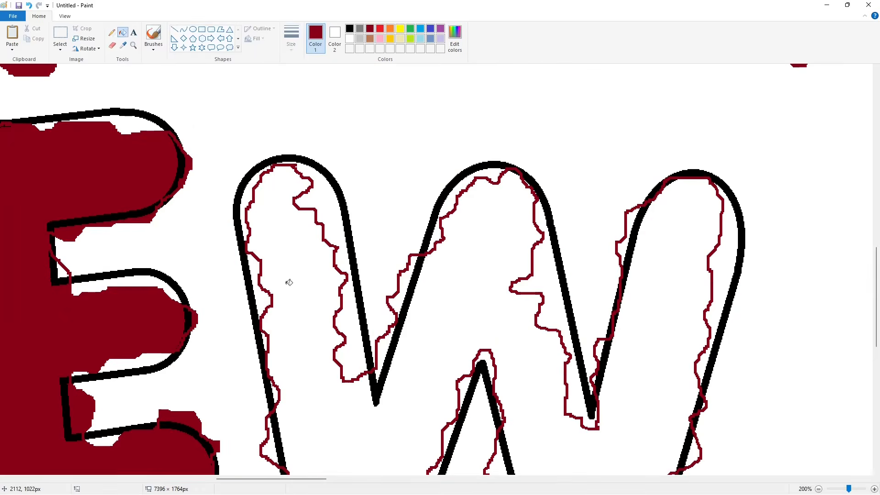
{"action": "left_click", "coordinate": [286, 283]}
Step: Fill the jagged pieces outside the outline along the lower part of CREW's W with dark red
{"action": "scroll", "coordinate": [387, 342], "scroll_direction": "down", "scroll_amount": 3}
{"action": "left_click", "coordinate": [274, 242]}
{"action": "left_click", "coordinate": [497, 256]}
{"action": "left_click", "coordinate": [693, 243]}
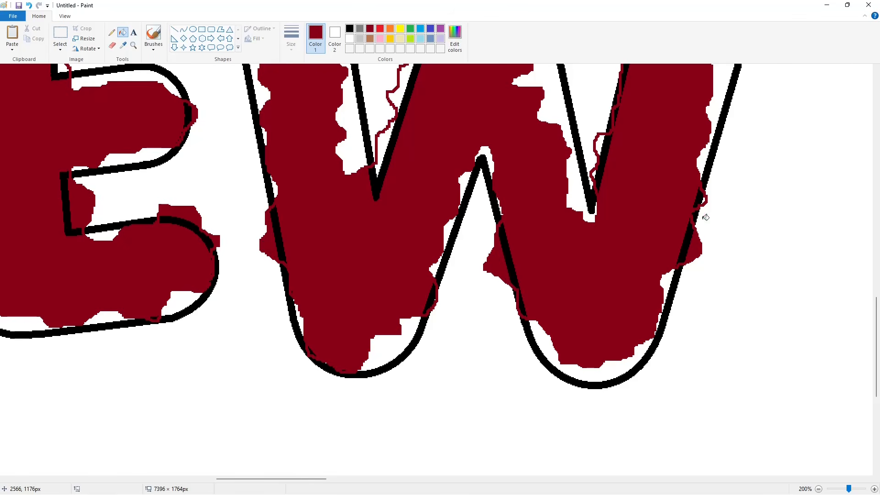
Step: Fill the dark red pieces that stick out into the two upper notches of CREW's W
{"action": "scroll", "coordinate": [715, 220], "scroll_direction": "up", "scroll_amount": 1}
{"action": "left_click", "coordinate": [634, 116]}
{"action": "left_click", "coordinate": [601, 243]}
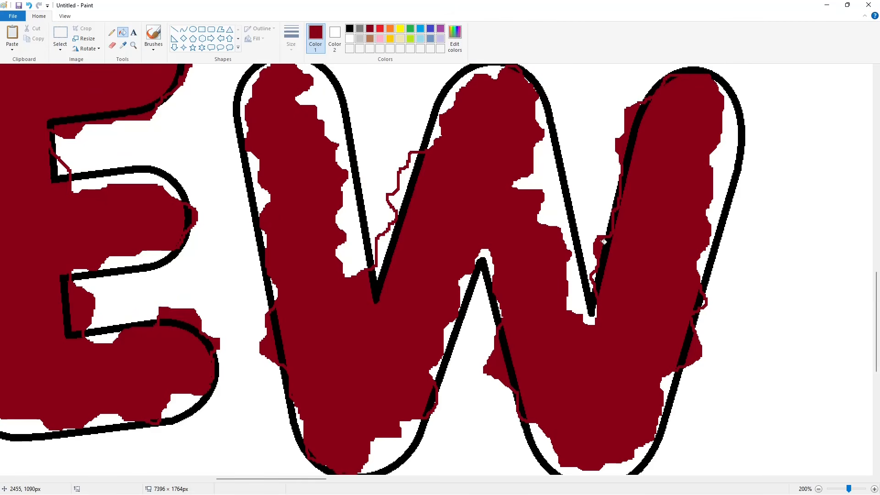
{"action": "left_click", "coordinate": [595, 277]}
{"action": "scroll", "coordinate": [495, 185], "scroll_direction": "up", "scroll_amount": 1}
{"action": "left_click", "coordinate": [406, 280]}
{"action": "left_click", "coordinate": [385, 353]}
Step: Touch up the remaining thin gaps along the edges of CREW's W with the dark red pencil
{"action": "left_click", "coordinate": [111, 33]}
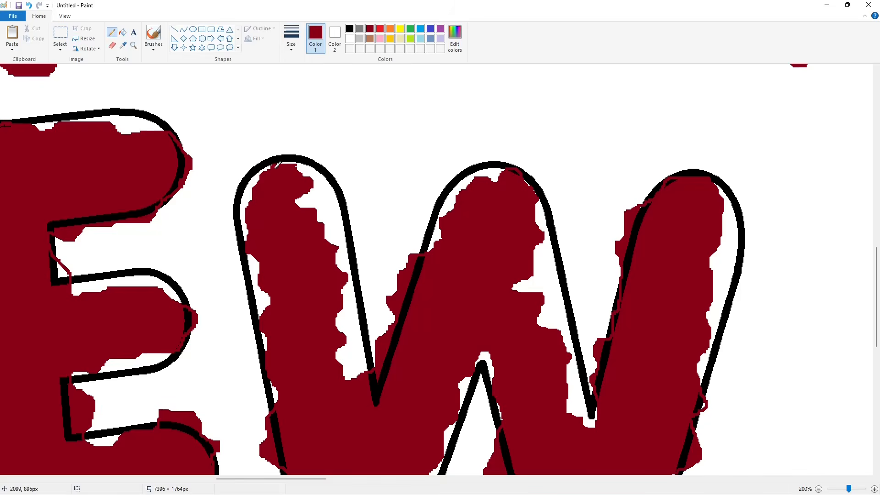
{"action": "scroll", "coordinate": [279, 197], "scroll_direction": "down", "scroll_amount": 1}
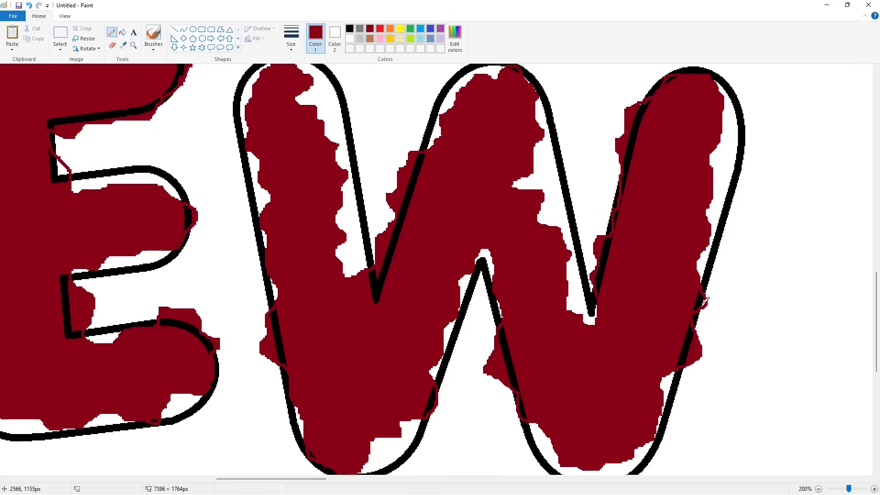
{"action": "scroll", "coordinate": [644, 99], "scroll_direction": "up", "scroll_amount": 1}
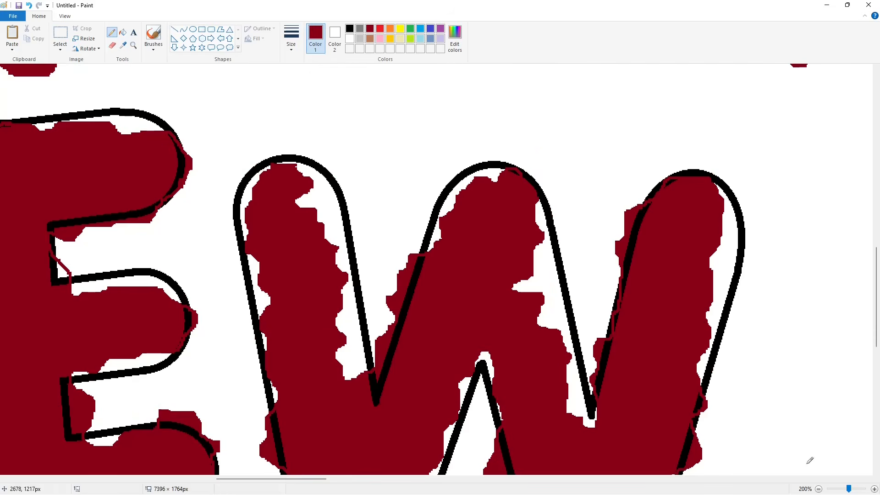
Step: Paste the copied black letter outlines over the dark red letters, aligned with the original outlines
{"action": "left_click", "coordinate": [819, 488]}
{"action": "left_click_drag", "start_coordinate": [388, 479], "coordinate": [192, 479]}
{"action": "scroll", "coordinate": [481, 401], "scroll_direction": "up", "scroll_amount": 3}
{"action": "key", "text": "ctrl+v"}
{"action": "left_click_drag", "start_coordinate": [236, 192], "coordinate": [425, 201]}
{"action": "left_click", "coordinate": [170, 220]}
{"action": "scroll", "coordinate": [278, 308], "scroll_direction": "down", "scroll_amount": 3}
Step: Select the whole colored COLOR CREW lettering, copy it and deselect it
{"action": "left_click", "coordinate": [819, 488]}
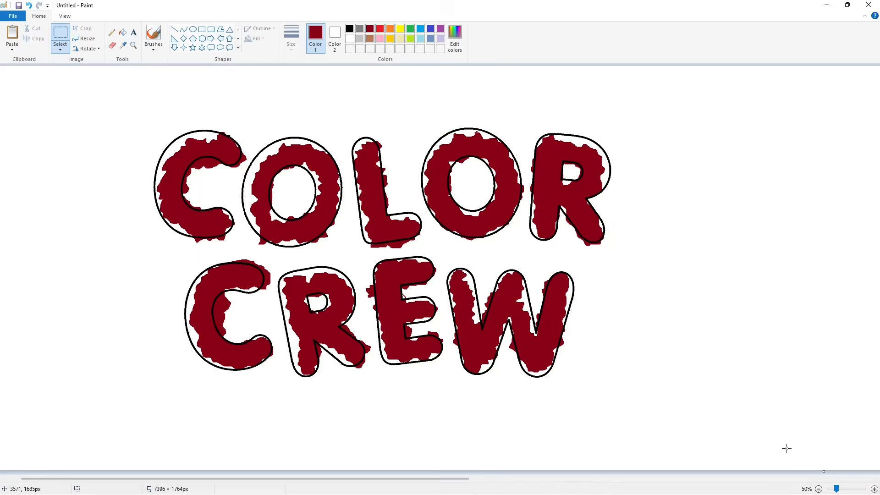
{"action": "scroll", "coordinate": [787, 448], "scroll_direction": "left", "scroll_amount": 1}
{"action": "left_click_drag", "start_coordinate": [104, 99], "coordinate": [697, 421]}
{"action": "left_click", "coordinate": [813, 460]}
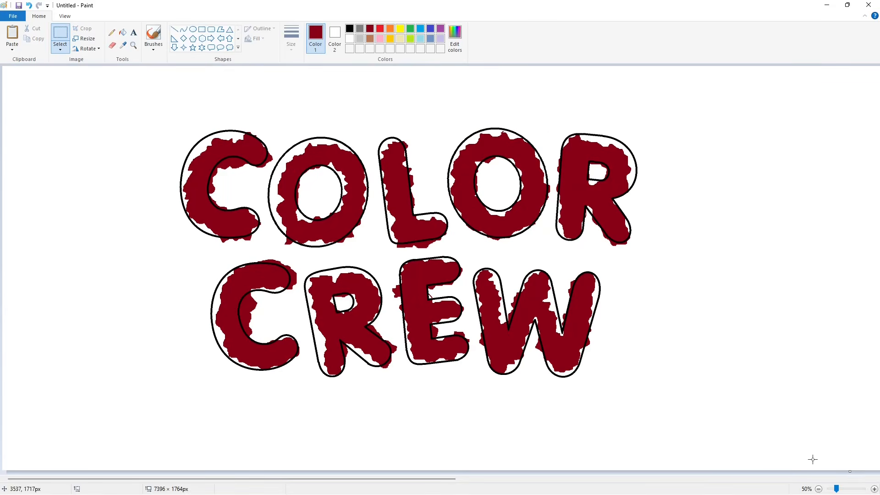
Step: Shrink the canvas to cut off everything beside the colored letters, and widen it back to about 7332 px
{"action": "scroll", "coordinate": [812, 459], "scroll_direction": "down", "scroll_amount": 1, "text": "ctrl"}
{"action": "left_click_drag", "start_coordinate": [852, 169], "coordinate": [368, 170]}
{"action": "left_click_drag", "start_coordinate": [369, 169], "coordinate": [843, 180]}
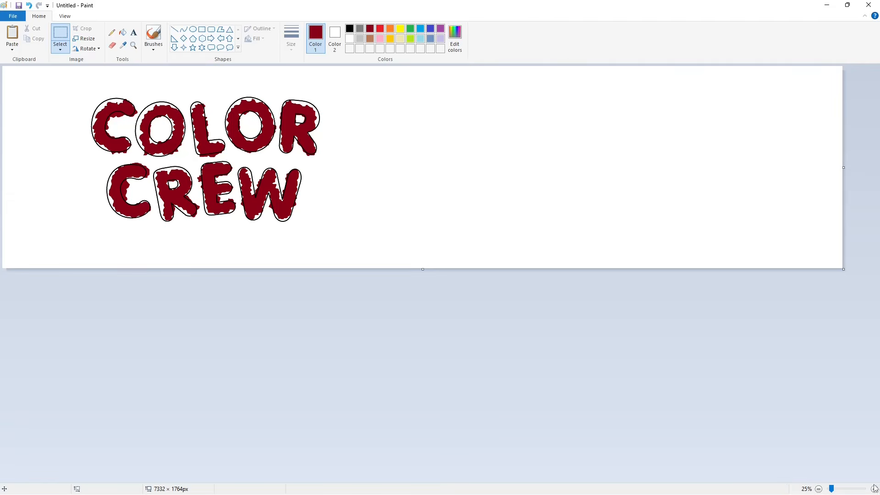
Step: Paste a copy of the colored letters onto the blank area of the canvas beside the originals
{"action": "left_click", "coordinate": [875, 489]}
{"action": "left_click_drag", "start_coordinate": [332, 479], "coordinate": [683, 468]}
{"action": "key", "text": "ctrl+v"}
{"action": "left_click_drag", "start_coordinate": [438, 264], "coordinate": [665, 307]}
{"action": "scroll", "coordinate": [183, 285], "scroll_direction": "left", "scroll_amount": 10}
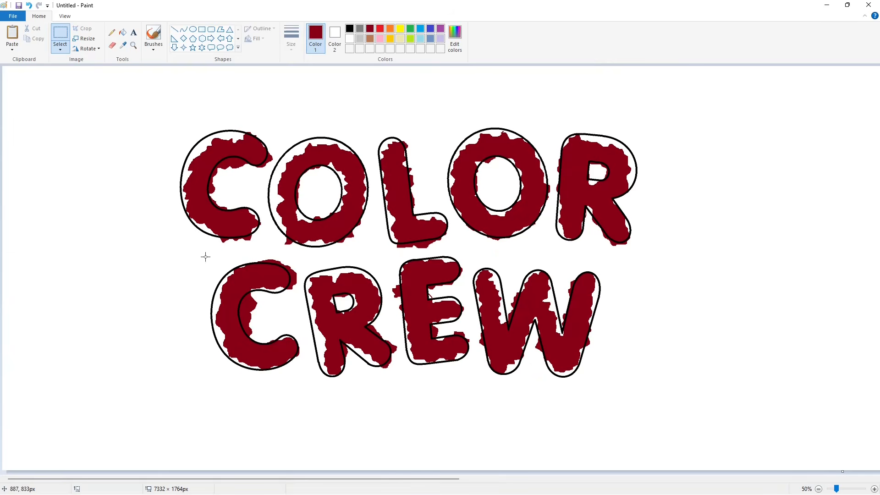
Step: Draw four evenly spaced, thick light gray vertical lines from the blank area beside the letters through the Cs
{"action": "left_click", "coordinate": [174, 30]}
{"action": "left_click", "coordinate": [361, 40]}
{"action": "left_click", "coordinate": [291, 35]}
{"action": "left_click", "coordinate": [312, 71]}
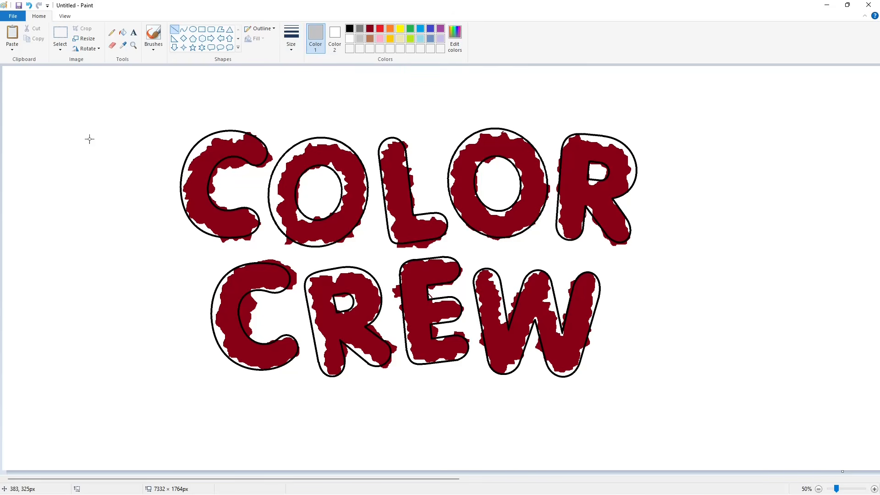
{"action": "left_click_drag", "start_coordinate": [91, 122], "coordinate": [92, 436]}
{"action": "left_click", "coordinate": [222, 242]}
{"action": "left_click_drag", "start_coordinate": [143, 118], "coordinate": [144, 470]}
{"action": "left_click_drag", "start_coordinate": [198, 119], "coordinate": [199, 465]}
{"action": "left_click_drag", "start_coordinate": [252, 112], "coordinate": [251, 452]}
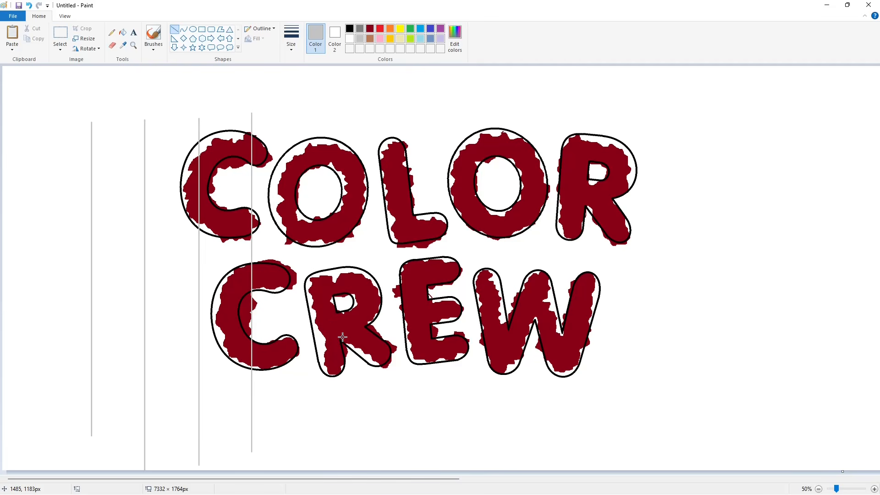
Step: Continue the light gray vertical lines at the same spacing with nine more, extending past the R and W
{"action": "left_click_drag", "start_coordinate": [305, 109], "coordinate": [304, 444]}
{"action": "left_click_drag", "start_coordinate": [356, 119], "coordinate": [357, 447]}
{"action": "left_click_drag", "start_coordinate": [410, 114], "coordinate": [410, 437]}
{"action": "left_click_drag", "start_coordinate": [463, 114], "coordinate": [463, 435]}
{"action": "left_click_drag", "start_coordinate": [516, 113], "coordinate": [516, 439]}
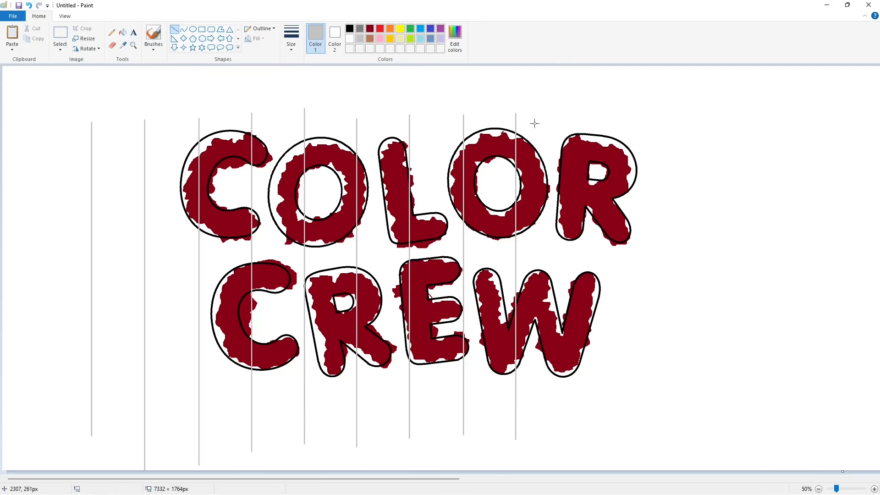
{"action": "mouse_move", "coordinate": [568, 114]}
{"action": "left_mouse_down"}
{"action": "mouse_move", "coordinate": [598, 385]}
{"action": "mouse_move", "coordinate": [569, 437]}
{"action": "left_mouse_up"}
{"action": "left_click_drag", "start_coordinate": [623, 112], "coordinate": [662, 407]}
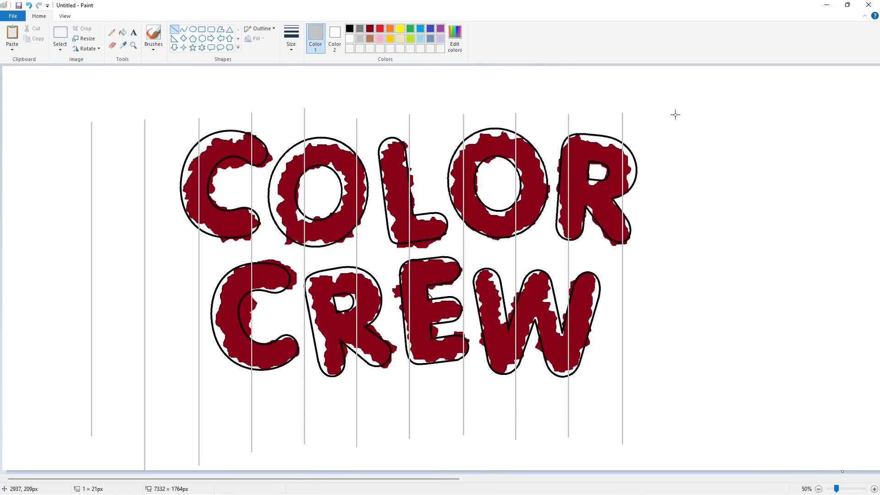
{"action": "left_click_drag", "start_coordinate": [675, 115], "coordinate": [674, 448]}
{"action": "left_click_drag", "start_coordinate": [728, 112], "coordinate": [737, 444]}
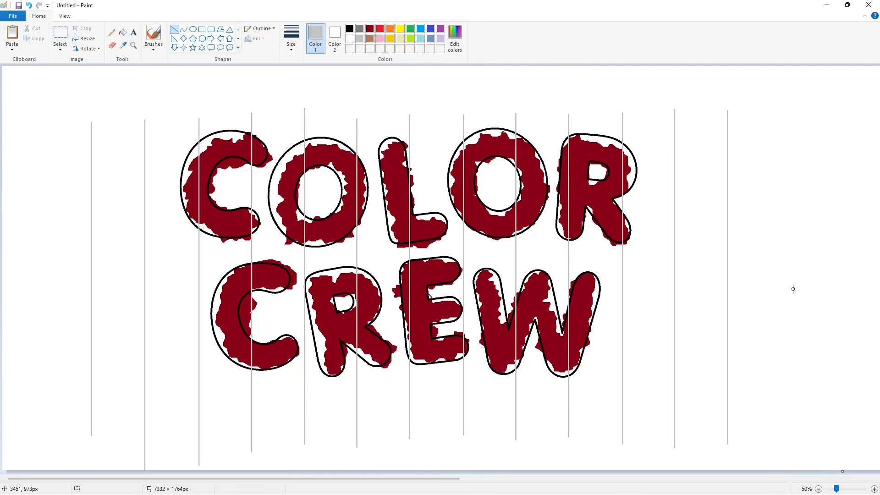
Step: Draw six evenly spaced light gray horizontal lines across the vertical ones, redrawing the lowest one, to complete the grid
{"action": "left_click_drag", "start_coordinate": [731, 118], "coordinate": [50, 118]}
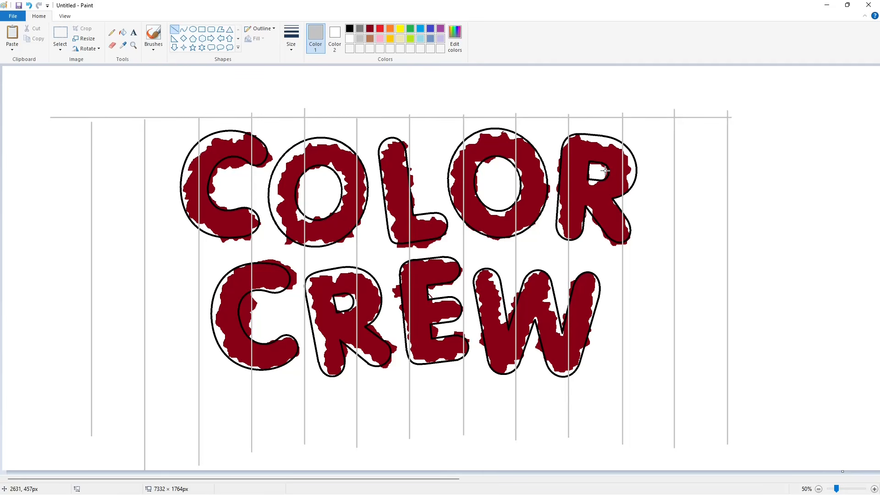
{"action": "left_click_drag", "start_coordinate": [734, 170], "coordinate": [48, 170]}
{"action": "left_click_drag", "start_coordinate": [734, 223], "coordinate": [49, 222]}
{"action": "left_click_drag", "start_coordinate": [736, 275], "coordinate": [57, 275]}
{"action": "left_click_drag", "start_coordinate": [738, 327], "coordinate": [42, 328]}
{"action": "mouse_move", "coordinate": [738, 377]}
{"action": "left_mouse_down"}
{"action": "mouse_move", "coordinate": [34, 381]}
{"action": "mouse_move", "coordinate": [788, 379]}
{"action": "left_mouse_up"}
{"action": "key", "text": "ctrl+z"}
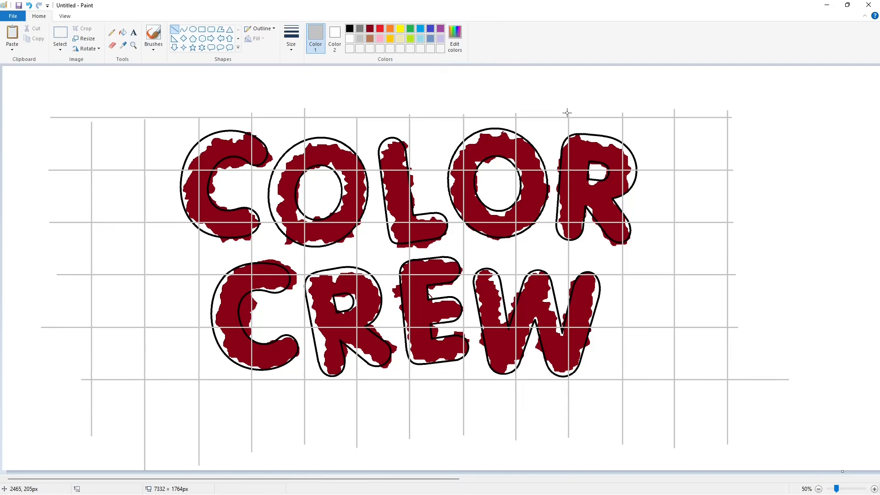
Step: Draw a slightly tilted four-sided polygon frame around the grid with a thinner line in lighter gray, about RGB 224, 224, 224
{"action": "left_click", "coordinate": [455, 42]}
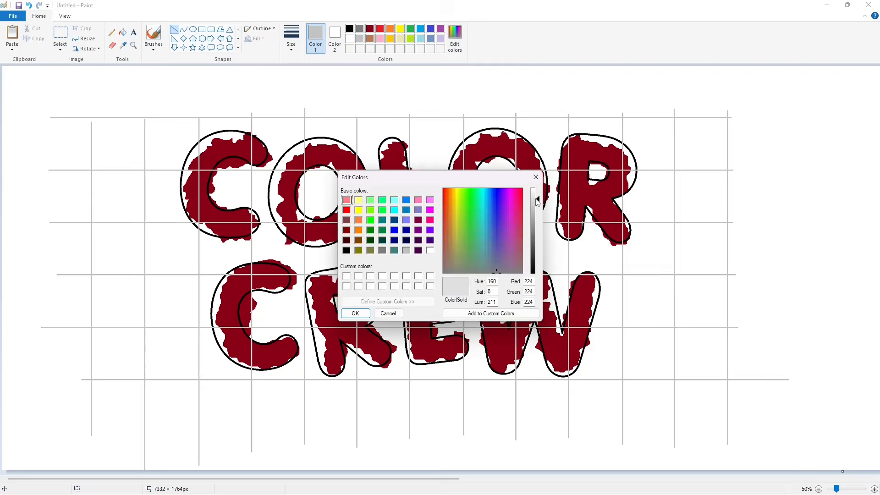
{"action": "left_click", "coordinate": [356, 315]}
{"action": "left_click", "coordinate": [220, 29]}
{"action": "left_click", "coordinate": [291, 37]}
{"action": "left_click", "coordinate": [300, 80]}
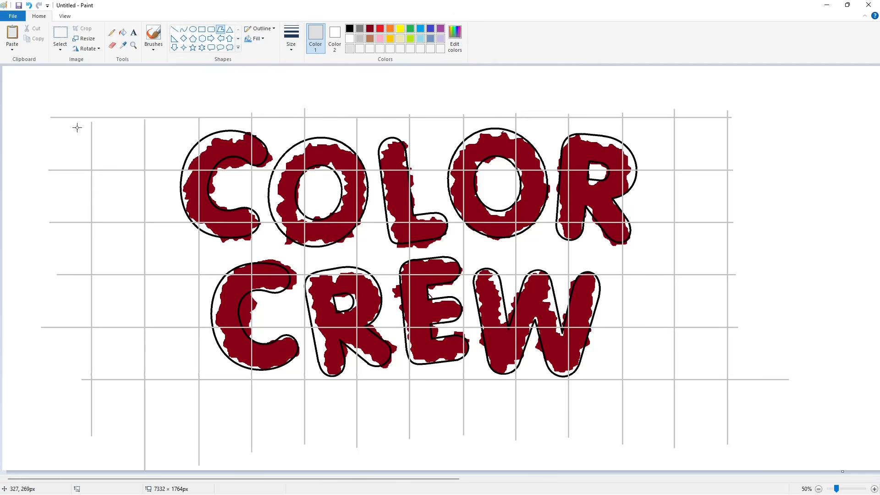
{"action": "left_click_drag", "start_coordinate": [78, 128], "coordinate": [84, 391]}
{"action": "left_click", "coordinate": [735, 378]}
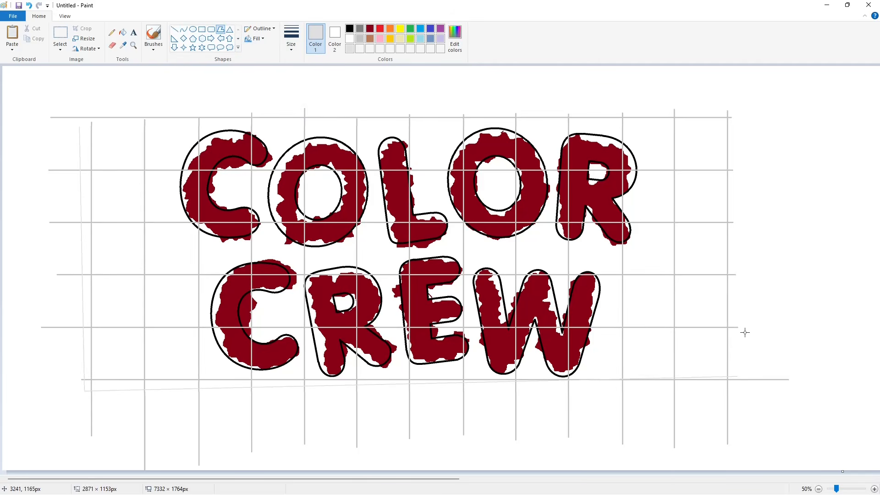
{"action": "left_click", "coordinate": [731, 115]}
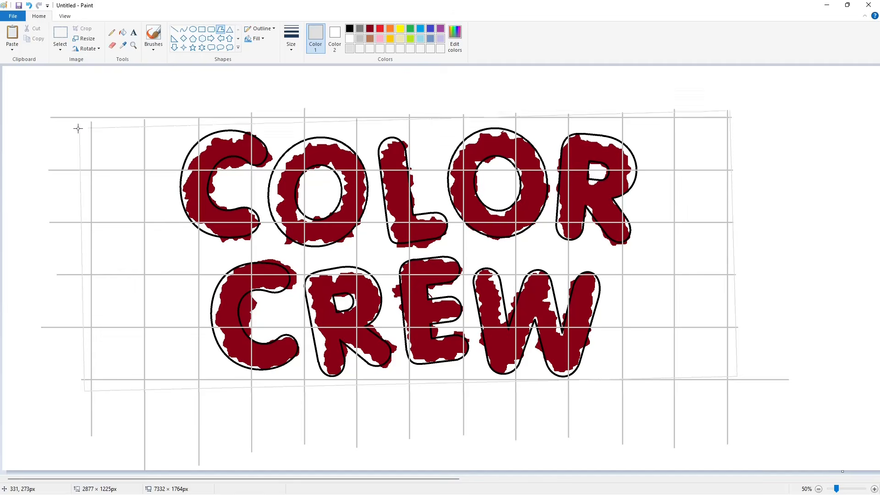
{"action": "left_click", "coordinate": [79, 127]}
Step: Clear the grid lines protruding beyond the frame by filling the outside area with light gray and refilling it with white
{"action": "left_click", "coordinate": [122, 32]}
{"action": "left_click", "coordinate": [359, 38]}
{"action": "left_click", "coordinate": [354, 96]}
{"action": "left_click", "coordinate": [349, 39]}
{"action": "left_click", "coordinate": [355, 95]}
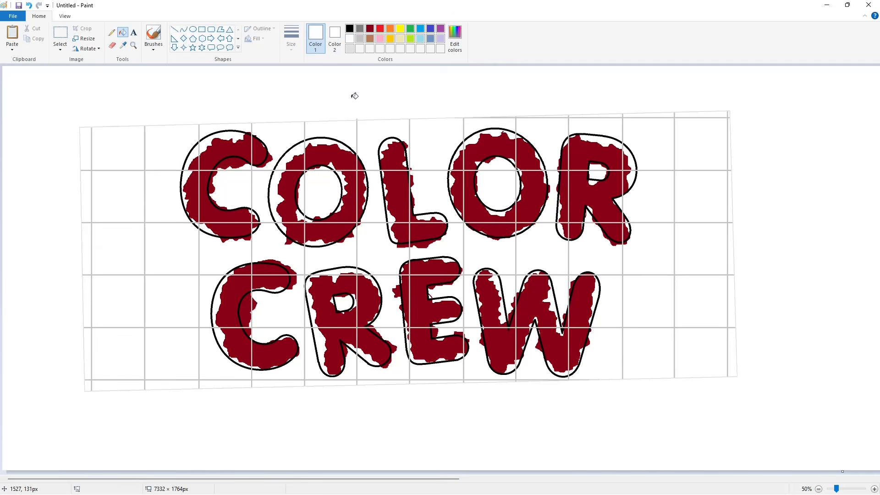
Step: Paste the copied colored letters over the grid, aligned with the existing letters so the grid lies behind them
{"action": "scroll", "coordinate": [724, 306], "scroll_direction": "up", "scroll_amount": 1}
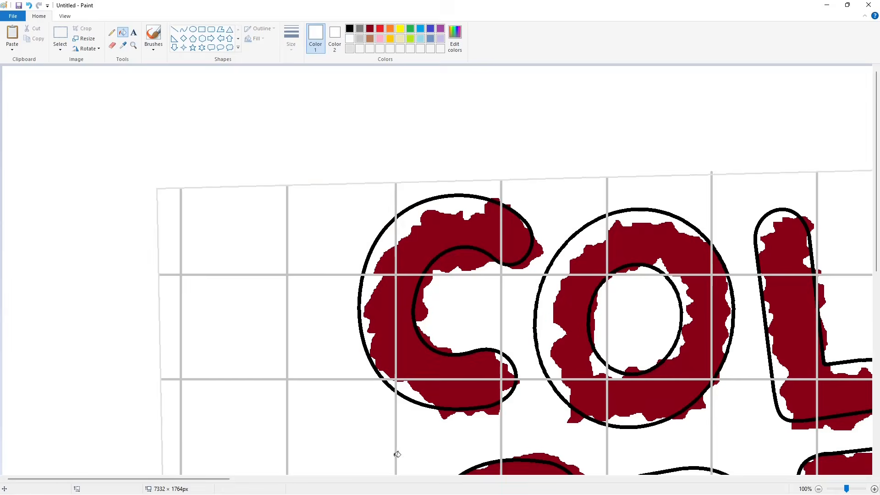
{"action": "scroll", "coordinate": [395, 454], "scroll_direction": "right", "scroll_amount": 3}
{"action": "key", "text": "ctrl+v"}
{"action": "left_click_drag", "start_coordinate": [282, 170], "coordinate": [381, 223]}
{"action": "left_click", "coordinate": [67, 101]}
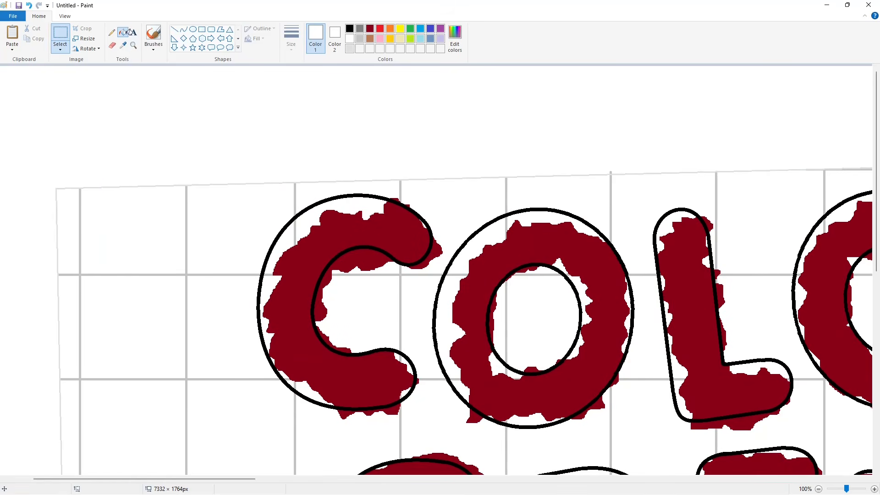
Step: Clear the grid lines from the gaps inside COLOR's C by filling the gaps with light gray and refilling them with white
{"action": "left_click", "coordinate": [122, 32]}
{"action": "left_click", "coordinate": [360, 39]}
{"action": "left_click", "coordinate": [309, 211]}
{"action": "left_click", "coordinate": [277, 253]}
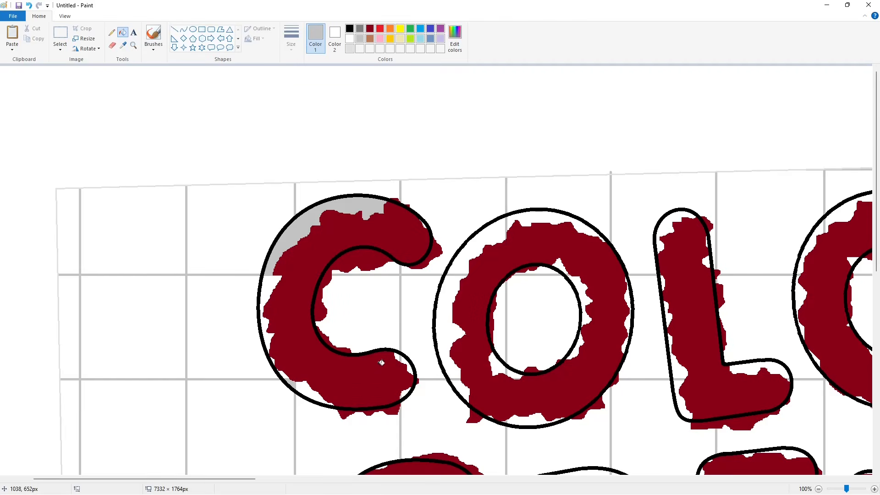
{"action": "left_click", "coordinate": [409, 365]}
{"action": "left_click", "coordinate": [350, 38]}
{"action": "left_click", "coordinate": [297, 248]}
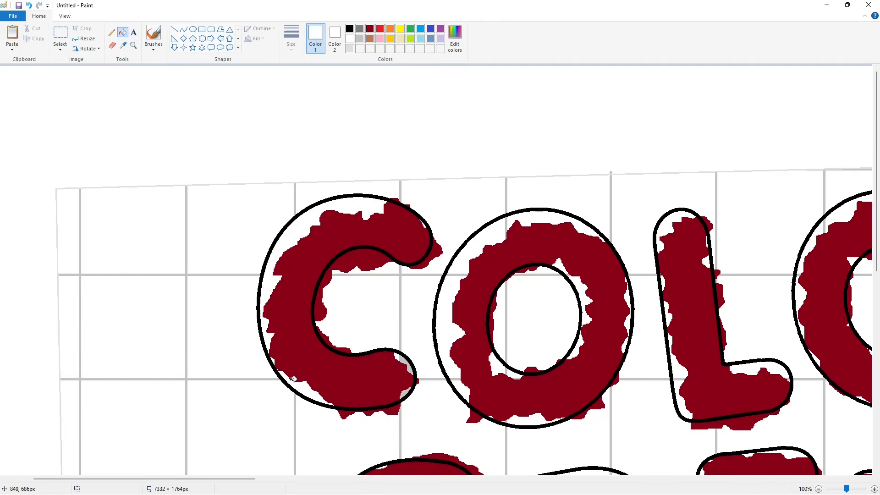
{"action": "left_click", "coordinate": [413, 366]}
{"action": "left_click_drag", "start_coordinate": [235, 479], "coordinate": [301, 478]}
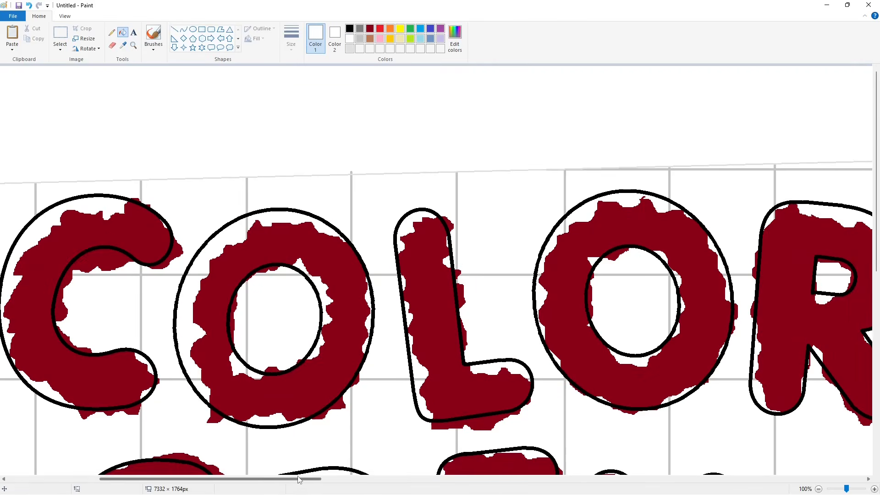
Step: Fill the upper gap inside COLOR's first O with light gray to merge it with the grid lines
{"action": "left_click", "coordinate": [360, 39]}
{"action": "left_click", "coordinate": [227, 236]}
Step: Try to fill the first O's counter and other gaps with light gray and refill a gap with white, undoing these fills
{"action": "left_click", "coordinate": [281, 321]}
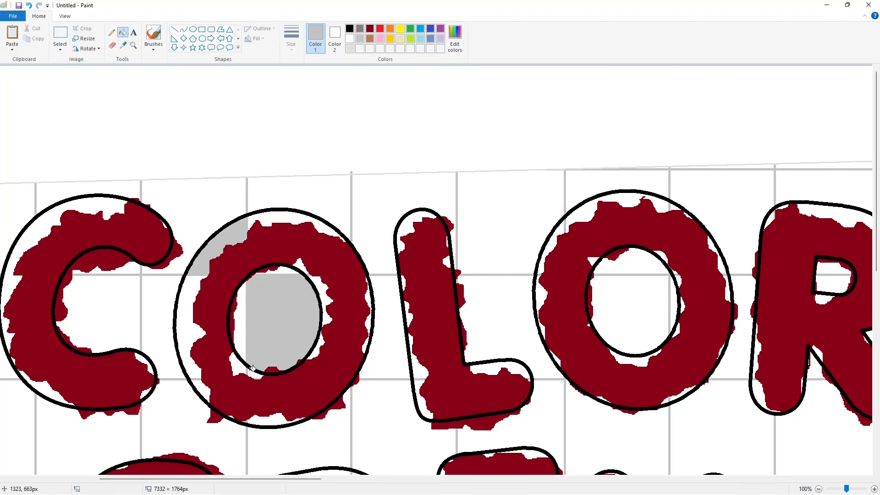
{"action": "left_click", "coordinate": [194, 348]}
{"action": "left_click", "coordinate": [266, 418]}
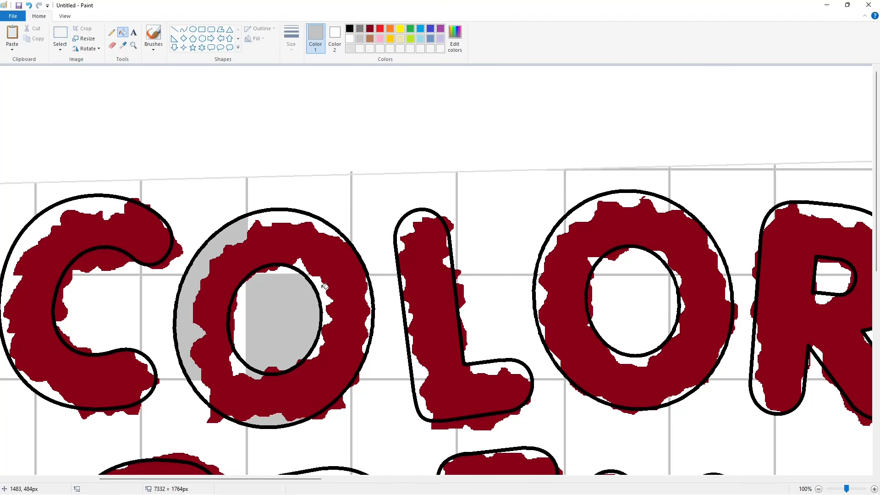
{"action": "left_click", "coordinate": [324, 286]}
{"action": "left_click", "coordinate": [350, 39]}
{"action": "left_click", "coordinate": [243, 224]}
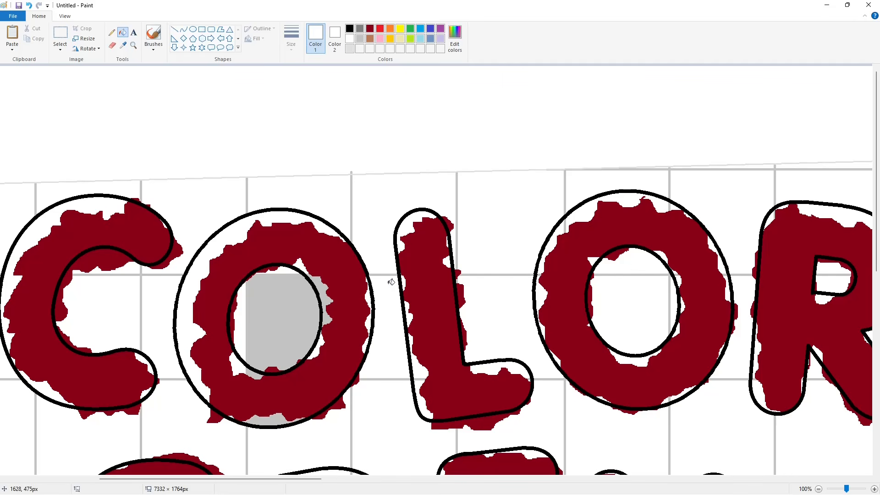
{"action": "key", "text": "ctrl+z"}
{"action": "key", "text": "ctrl+z"}
{"action": "key", "text": "ctrl+z"}
{"action": "key", "text": "ctrl+z"}
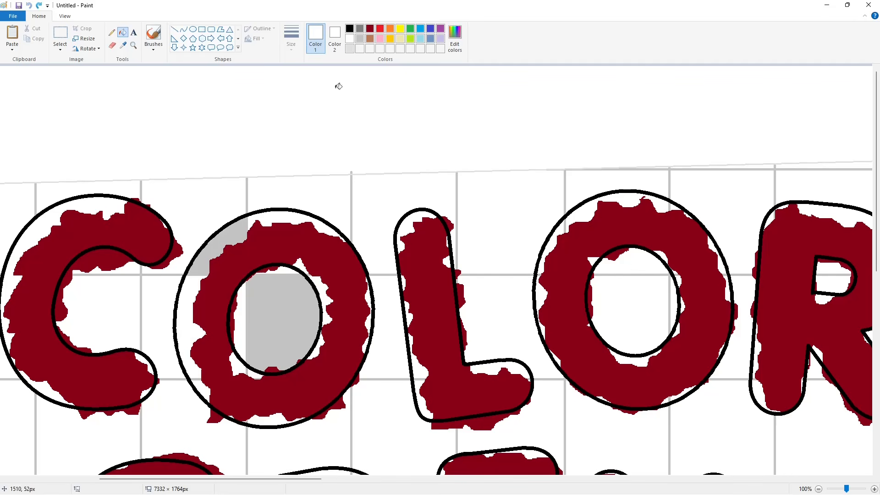
{"action": "key", "text": "ctrl+z"}
Step: Try to redraw the vertical and horizontal grid lines crossing the first O as thicker light gray lines
{"action": "left_click", "coordinate": [174, 29]}
{"action": "left_click", "coordinate": [360, 38]}
{"action": "left_click_drag", "start_coordinate": [247, 194], "coordinate": [247, 444]}
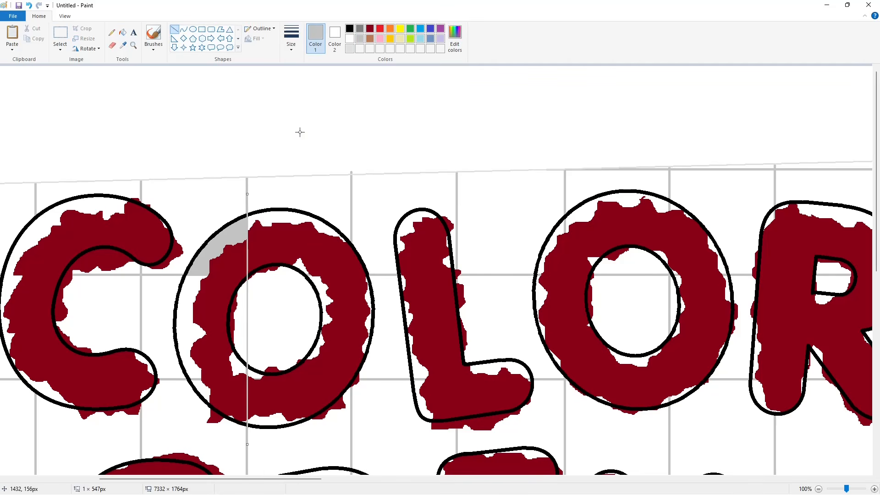
{"action": "left_click", "coordinate": [291, 38]}
{"action": "left_click", "coordinate": [312, 106]}
{"action": "left_click", "coordinate": [373, 136]}
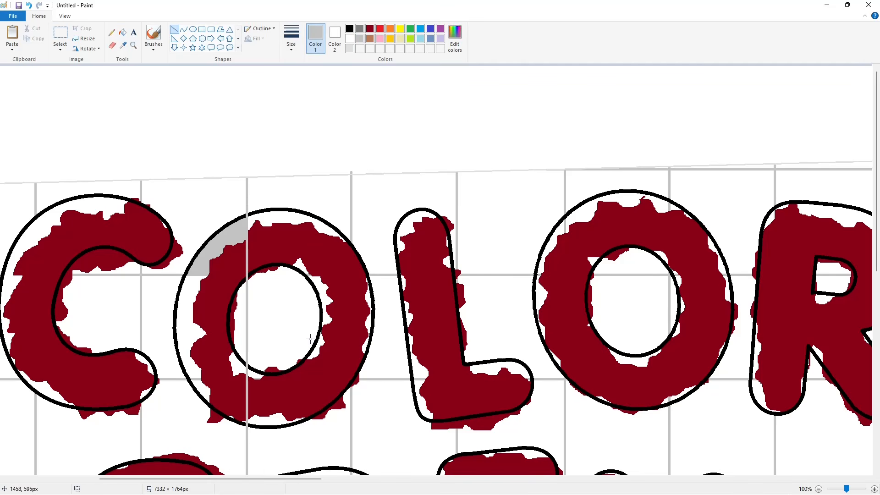
{"action": "left_click_drag", "start_coordinate": [233, 279], "coordinate": [386, 278]}
{"action": "key", "text": "Up"}
{"action": "key", "text": "Up"}
{"action": "key", "text": "Up"}
{"action": "key", "text": "Up"}
{"action": "key", "text": "Up"}
{"action": "key", "text": "Up"}
{"action": "key", "text": "Up"}
{"action": "key", "text": "Up"}
{"action": "left_click", "coordinate": [352, 208]}
Step: Try to paste the copied letters over the redrawn grid lines, aligned with the existing letters
{"action": "key", "text": "ctrl+v"}
{"action": "mouse_move", "coordinate": [470, 221]}
{"action": "left_mouse_down"}
{"action": "mouse_move", "coordinate": [317, 269]}
{"action": "mouse_move", "coordinate": [324, 287]}
{"action": "mouse_move", "coordinate": [329, 279]}
{"action": "left_mouse_up"}
{"action": "key", "text": "shift+Left"}
{"action": "key", "text": "shift+Left"}
{"action": "key", "text": "shift+Left"}
{"action": "key", "text": "shift+Left"}
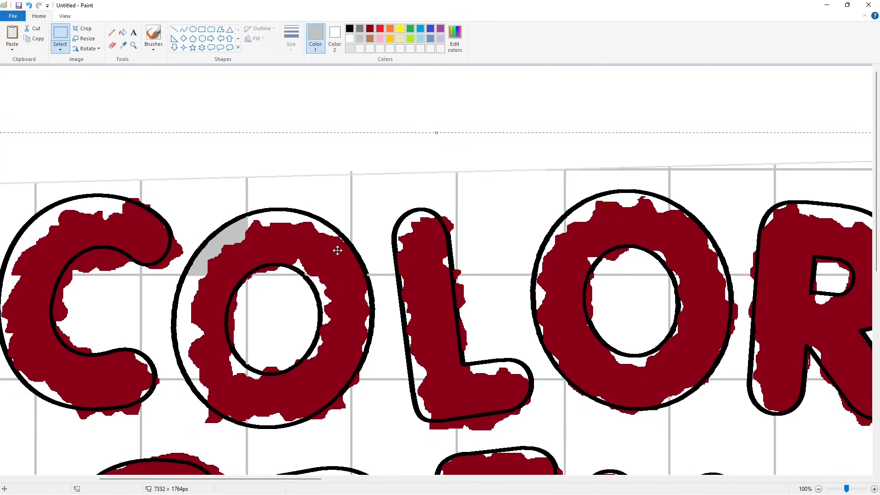
{"action": "key", "text": "shift+Left"}
Step: Undo the pasted letters and the redrawn grid lines across the first O
{"action": "key", "text": "ctrl+z"}
{"action": "key", "text": "ctrl+z"}
{"action": "key", "text": "ctrl+z"}
{"action": "key", "text": "ctrl+z"}
{"action": "key", "text": "ctrl+z"}
{"action": "left_click", "coordinate": [418, 123]}
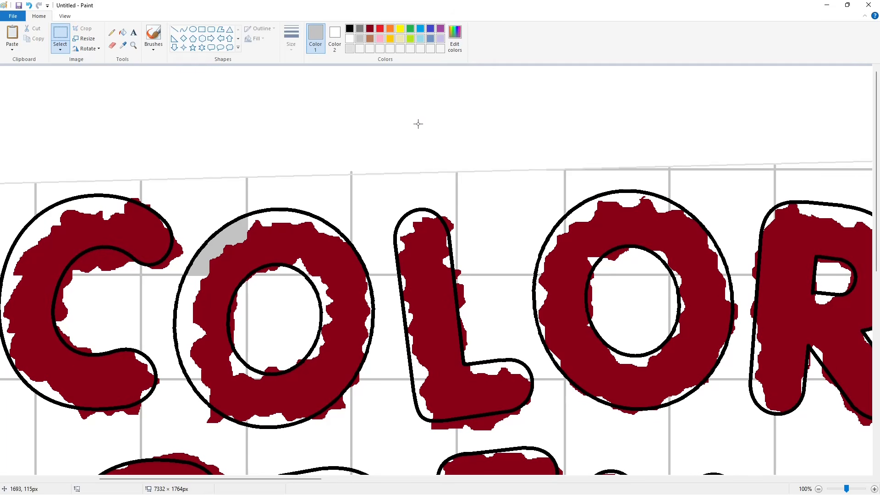
Step: Clear the gray fill and leftover grid line pieces from the gaps inside COLOR's first O and L with white fills
{"action": "left_click", "coordinate": [123, 32]}
{"action": "left_click", "coordinate": [350, 39]}
{"action": "left_click", "coordinate": [210, 263]}
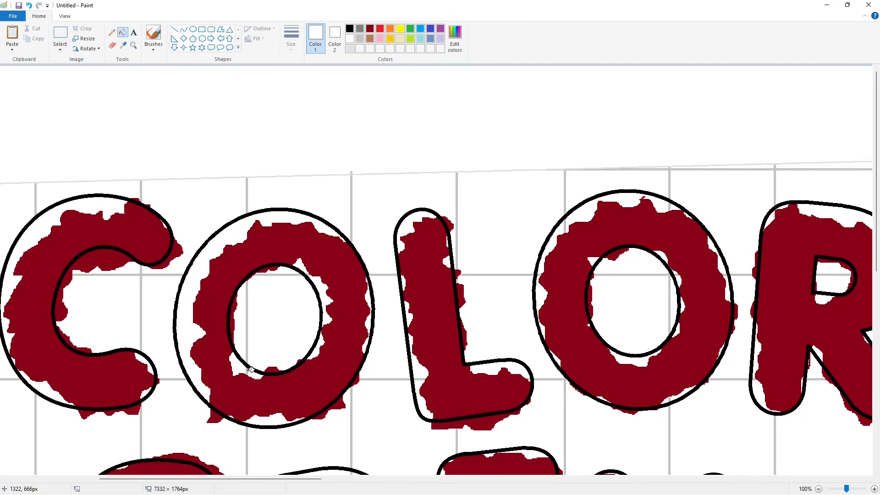
{"action": "left_click", "coordinate": [874, 489]}
{"action": "left_click_drag", "start_coordinate": [186, 479], "coordinate": [222, 460]}
{"action": "scroll", "coordinate": [463, 331], "scroll_direction": "down", "scroll_amount": 3}
{"action": "scroll", "coordinate": [655, 228], "scroll_direction": "up", "scroll_amount": 3}
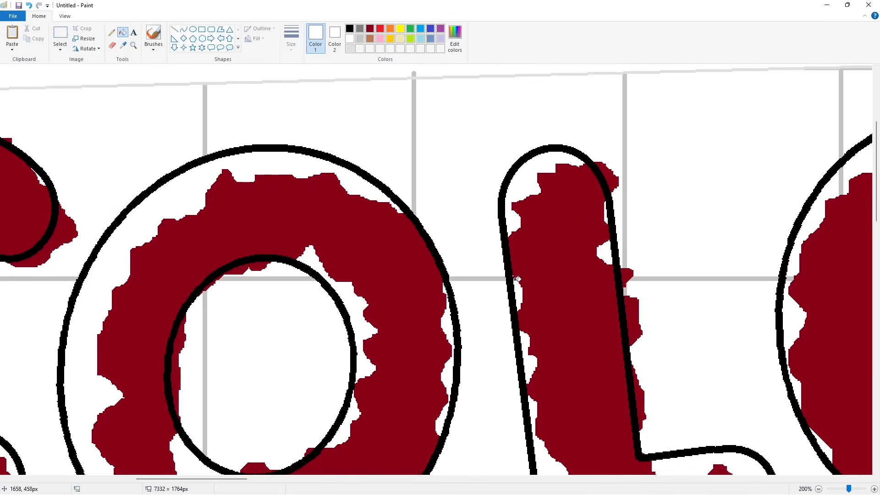
{"action": "scroll", "coordinate": [525, 310], "scroll_direction": "down", "scroll_amount": 2}
{"action": "scroll", "coordinate": [746, 387], "scroll_direction": "up", "scroll_amount": 3}
{"action": "scroll", "coordinate": [604, 392], "scroll_direction": "down", "scroll_amount": 2}
Step: Clear the leftover grid line pieces from the gaps inside COLOR's second O and R with white fills
{"action": "scroll", "coordinate": [206, 114], "scroll_direction": "right", "scroll_amount": 10}
{"action": "scroll", "coordinate": [402, 142], "scroll_direction": "up", "scroll_amount": 1}
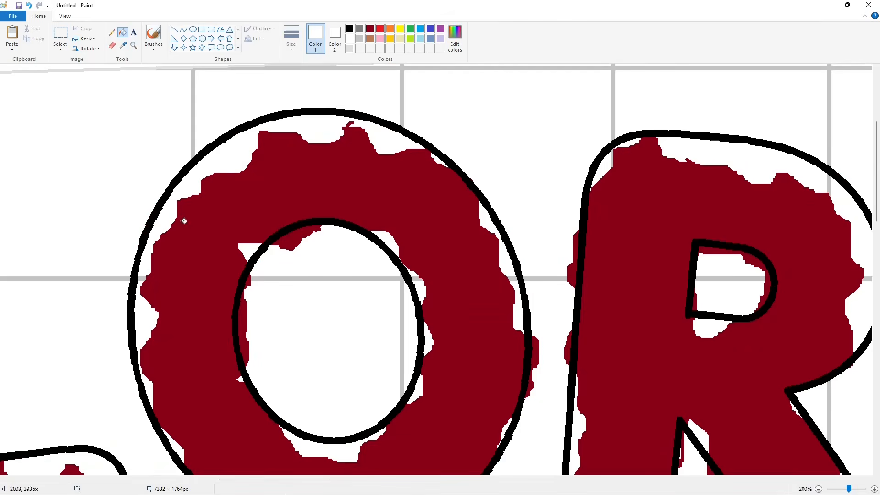
{"action": "scroll", "coordinate": [249, 355], "scroll_direction": "down", "scroll_amount": 2}
{"action": "scroll", "coordinate": [522, 305], "scroll_direction": "up", "scroll_amount": 2}
{"action": "scroll", "coordinate": [366, 363], "scroll_direction": "down", "scroll_amount": 2}
{"action": "scroll", "coordinate": [365, 363], "scroll_direction": "right", "scroll_amount": 5}
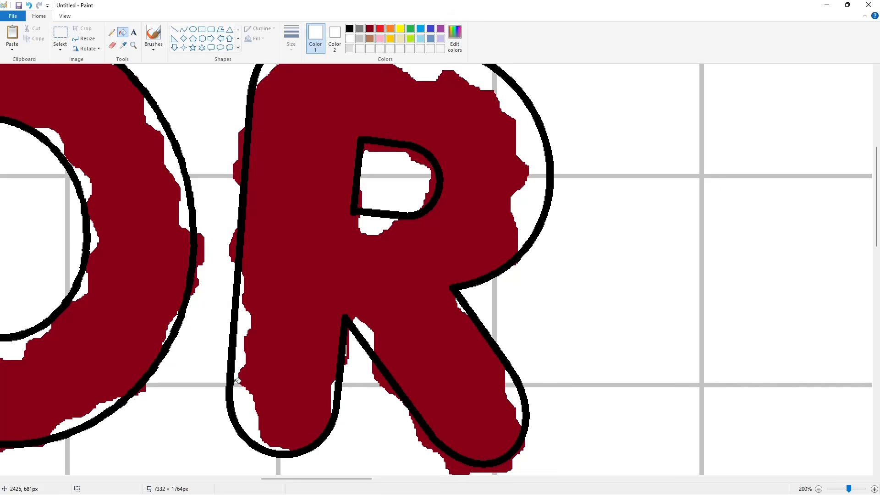
{"action": "scroll", "coordinate": [290, 228], "scroll_direction": "up", "scroll_amount": 2}
{"action": "scroll", "coordinate": [545, 276], "scroll_direction": "down", "scroll_amount": 2}
{"action": "left_click", "coordinate": [111, 32]}
{"action": "left_click", "coordinate": [370, 29]}
{"action": "key", "text": "ctrl+v"}
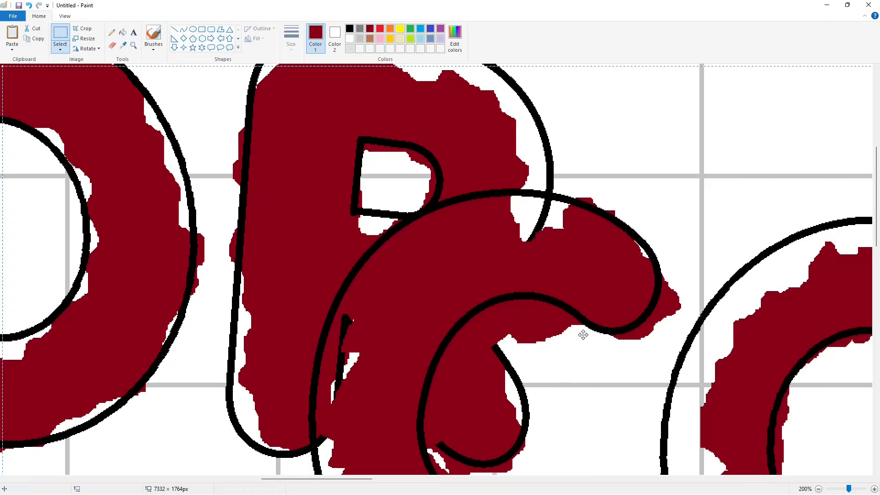
{"action": "key", "text": "ctrl+z"}
Step: Paste the copied colored letters over the artwork, aligned exactly with the existing letters
{"action": "scroll", "coordinate": [378, 411], "scroll_direction": "down", "scroll_amount": 1}
{"action": "scroll", "coordinate": [378, 411], "scroll_direction": "up", "scroll_amount": 2}
{"action": "key", "text": "ctrl+v"}
{"action": "left_click_drag", "start_coordinate": [751, 280], "coordinate": [361, 293]}
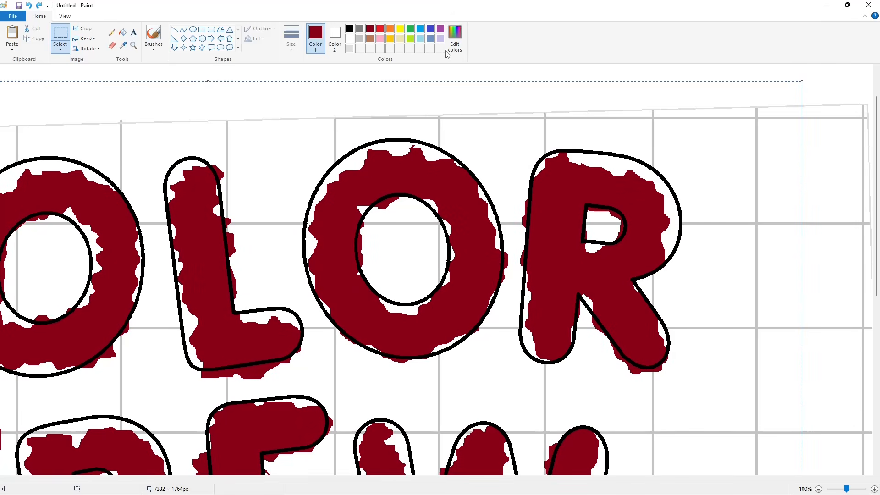
{"action": "left_click", "coordinate": [845, 74]}
Step: Clear the grid line pieces from the gaps inside CREW's C with white fills
{"action": "left_click_drag", "start_coordinate": [330, 479], "coordinate": [224, 479]}
{"action": "scroll", "coordinate": [293, 367], "scroll_direction": "down", "scroll_amount": 7}
{"action": "left_click", "coordinate": [875, 489]}
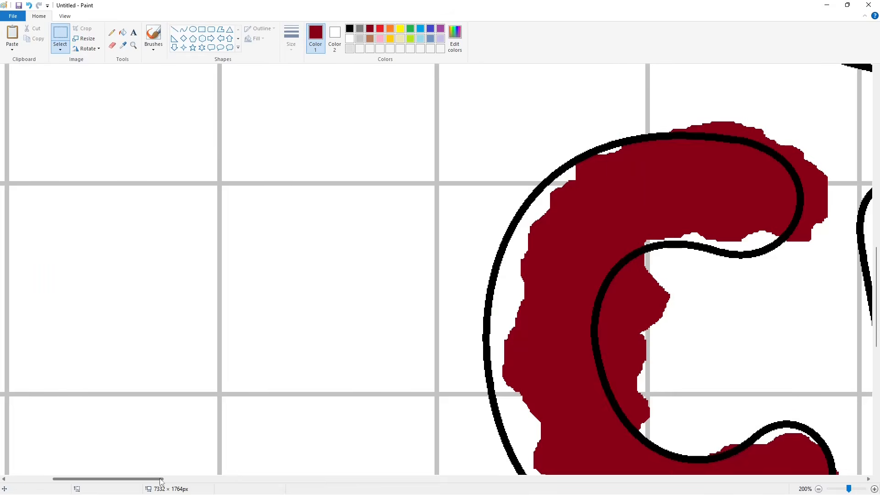
{"action": "left_click_drag", "start_coordinate": [159, 479], "coordinate": [205, 479]}
{"action": "left_click", "coordinate": [123, 33]}
{"action": "left_click", "coordinate": [349, 38]}
{"action": "scroll", "coordinate": [292, 240], "scroll_direction": "down", "scroll_amount": 3}
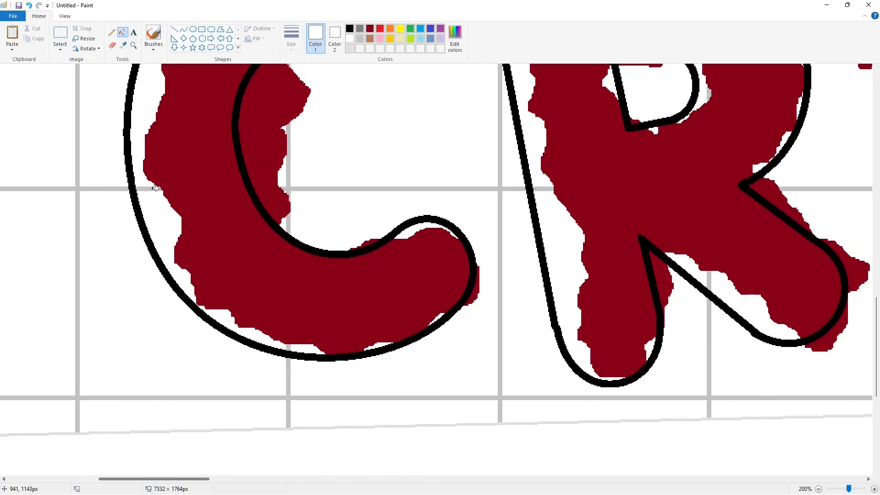
{"action": "scroll", "coordinate": [319, 275], "scroll_direction": "up", "scroll_amount": 3}
Step: Clear the grid line pieces from the gaps inside CREW's R, including the gap along its diagonal leg, with white fills
{"action": "scroll", "coordinate": [322, 458], "scroll_direction": "right", "scroll_amount": 5}
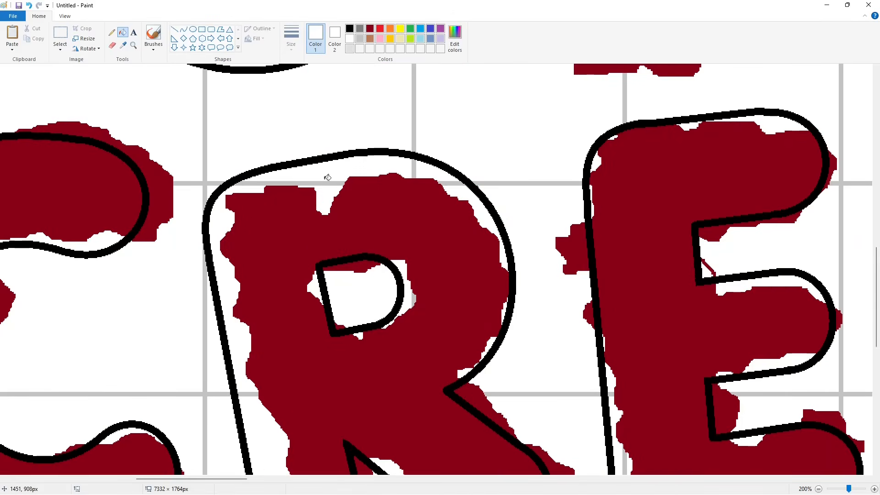
{"action": "scroll", "coordinate": [316, 342], "scroll_direction": "down", "scroll_amount": 2}
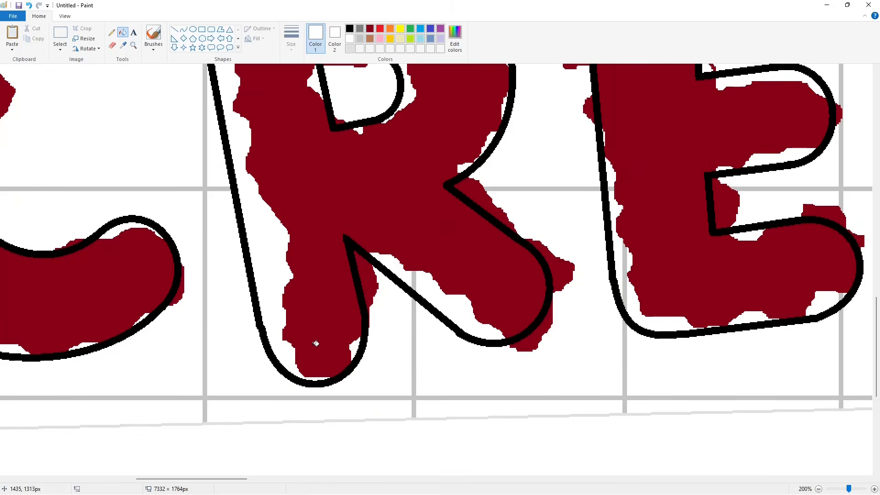
{"action": "left_click", "coordinate": [415, 287]}
{"action": "scroll", "coordinate": [529, 320], "scroll_direction": "up", "scroll_amount": 1}
Step: Clear the grid line pieces from the E's gaps with white and fill the outlined corner between its upper arms dark red
{"action": "left_click_drag", "start_coordinate": [239, 478], "coordinate": [287, 478]}
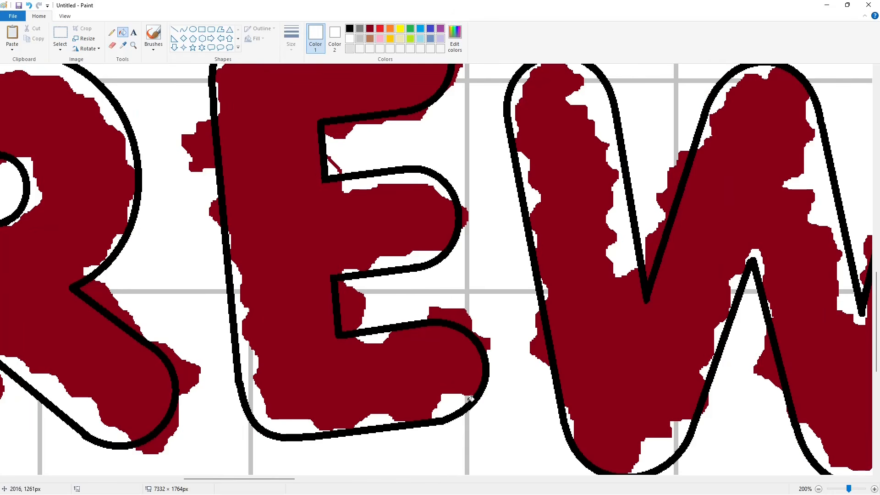
{"action": "scroll", "coordinate": [240, 291], "scroll_direction": "up", "scroll_amount": 2}
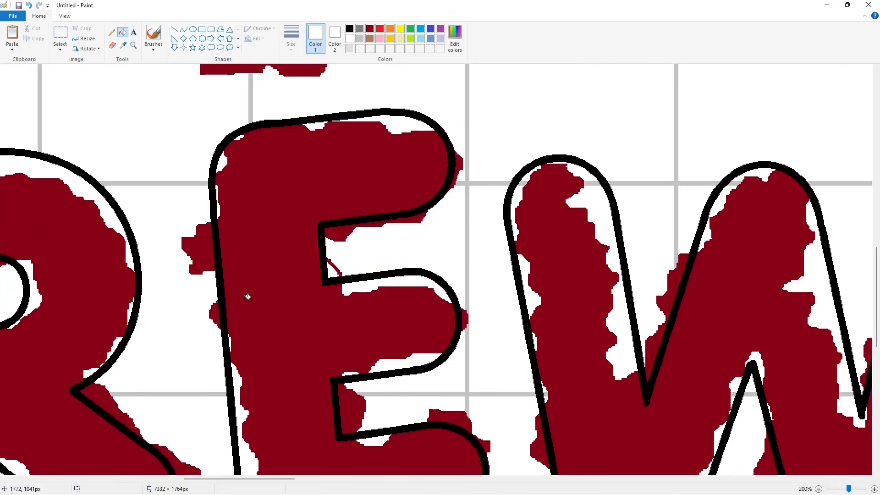
{"action": "left_click", "coordinate": [370, 29]}
Step: Clear the grid line pieces from the gaps inside CREW's W with white fills
{"action": "left_click_drag", "start_coordinate": [254, 478], "coordinate": [293, 478]}
{"action": "left_click", "coordinate": [350, 39]}
{"action": "left_click", "coordinate": [287, 183]}
{"action": "left_click", "coordinate": [214, 183]}
{"action": "scroll", "coordinate": [257, 234], "scroll_direction": "down", "scroll_amount": 2}
{"action": "left_click", "coordinate": [239, 290]}
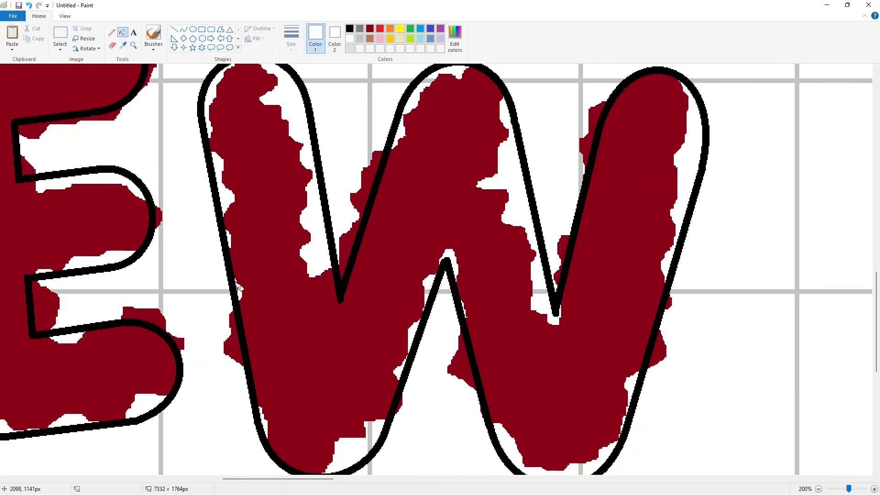
{"action": "left_click", "coordinate": [370, 436]}
{"action": "left_click", "coordinate": [540, 292]}
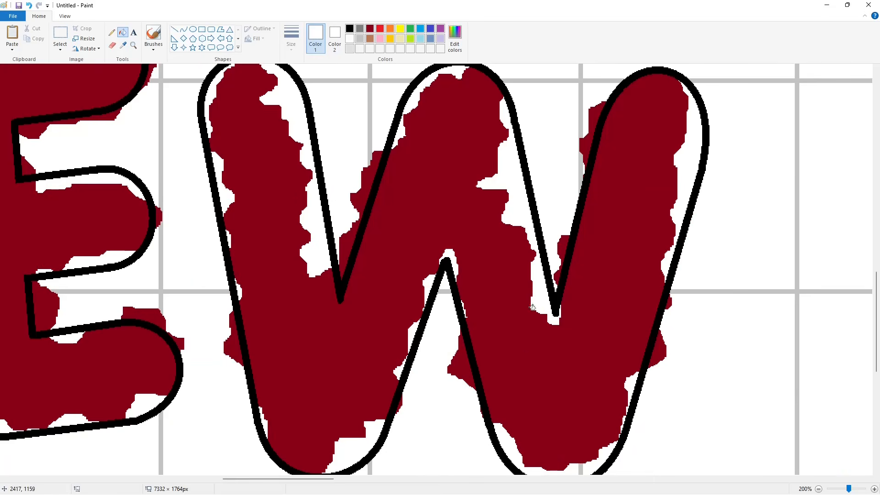
Step: Clear the marks protruding outside the tilted frame by filling the outside area with light gray and refilling it with white
{"action": "scroll", "coordinate": [534, 305], "scroll_direction": "down", "scroll_amount": 2}
{"action": "scroll", "coordinate": [679, 375], "scroll_direction": "down", "scroll_amount": 2}
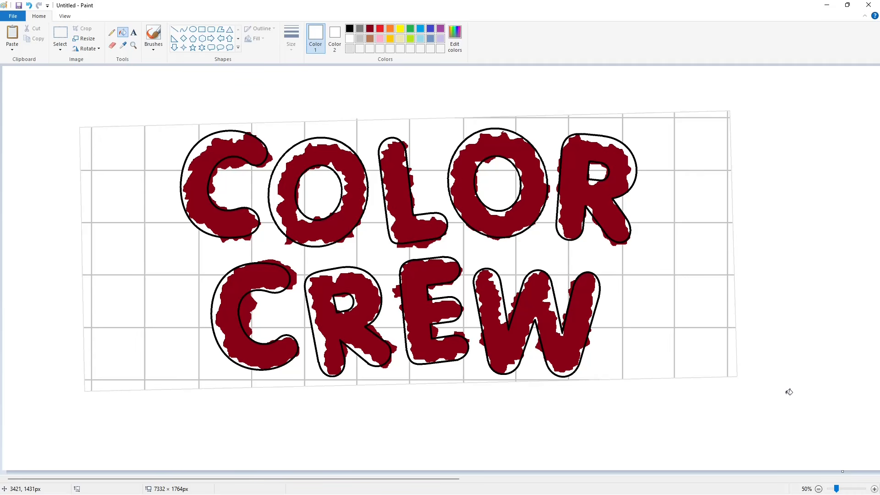
{"action": "left_click", "coordinate": [360, 30]}
{"action": "left_click", "coordinate": [363, 83]}
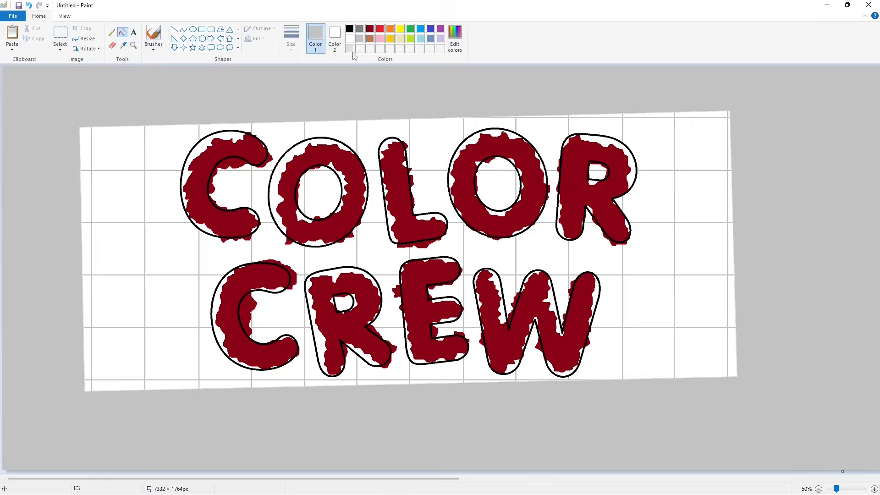
{"action": "left_click", "coordinate": [350, 38]}
{"action": "left_click", "coordinate": [367, 83]}
Step: Draw a small black square in the empty grid area beside the W and fill it with black
{"action": "left_click", "coordinate": [875, 489]}
{"action": "scroll", "coordinate": [525, 408], "scroll_direction": "down", "scroll_amount": 5}
{"action": "left_click_drag", "start_coordinate": [219, 480], "coordinate": [454, 457]}
{"action": "left_click", "coordinate": [202, 29]}
{"action": "left_click", "coordinate": [292, 41]}
{"action": "left_click", "coordinate": [312, 120]}
{"action": "left_click", "coordinate": [350, 28]}
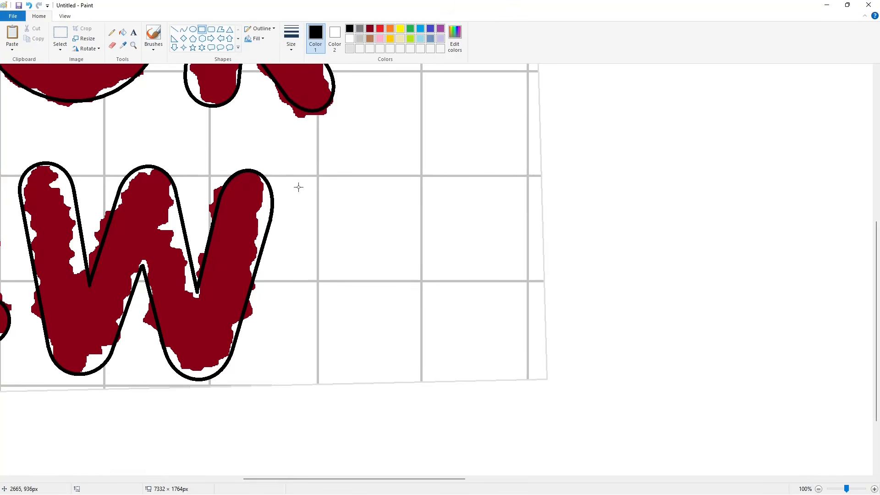
{"action": "left_click_drag", "start_coordinate": [293, 305], "coordinate": [303, 320]}
{"action": "left_click", "coordinate": [123, 33]}
{"action": "left_click", "coordinate": [291, 303]}
Step: Select the small black square and paste it onto the blank canvas to the right of the frame
{"action": "left_click", "coordinate": [60, 35]}
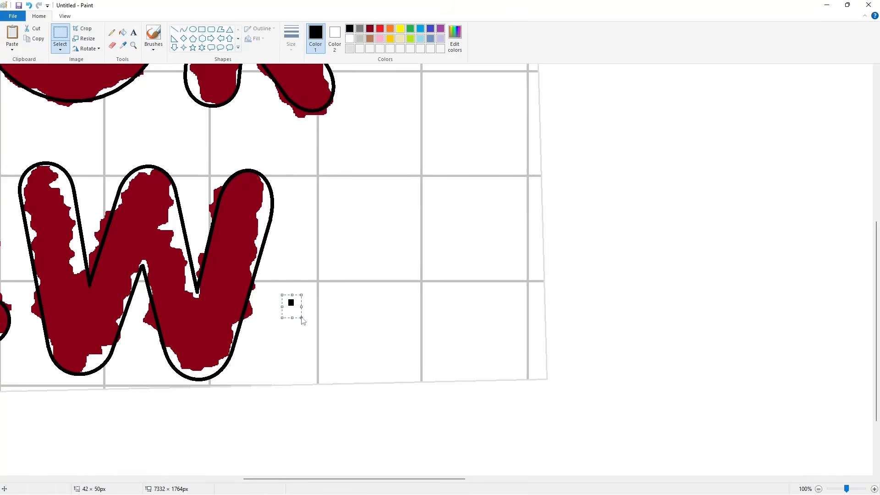
{"action": "left_click", "coordinate": [756, 460]}
{"action": "left_click", "coordinate": [874, 489]}
{"action": "key", "text": "ctrl+v"}
{"action": "left_click_drag", "start_coordinate": [24, 107], "coordinate": [281, 291]}
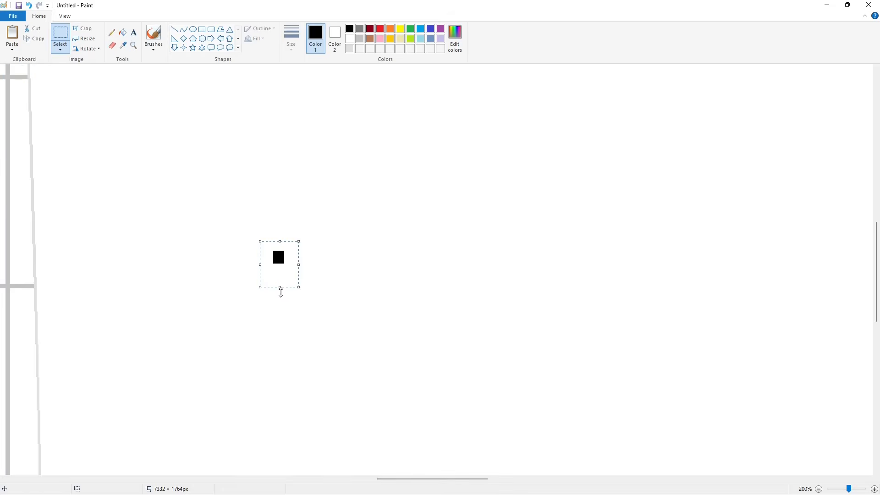
{"action": "left_click", "coordinate": [128, 110]}
Step: Copy the black square with its surrounding white area and place a copy diagonally above and to the right of it
{"action": "left_click_drag", "start_coordinate": [226, 206], "coordinate": [388, 338]}
{"action": "key", "text": "ctrl+c"}
{"action": "key", "text": "ctrl+v"}
{"action": "left_click_drag", "start_coordinate": [42, 117], "coordinate": [275, 247]}
{"action": "left_click", "coordinate": [491, 260]}
Step: Paste three more black squares side by side to extend the upper row to four squares
{"action": "key", "text": "ctrl+v"}
{"action": "left_click_drag", "start_coordinate": [72, 117], "coordinate": [318, 248]}
{"action": "left_click", "coordinate": [449, 251]}
{"action": "key", "text": "ctrl+v"}
{"action": "left_click_drag", "start_coordinate": [73, 110], "coordinate": [331, 240]}
{"action": "left_click", "coordinate": [477, 242]}
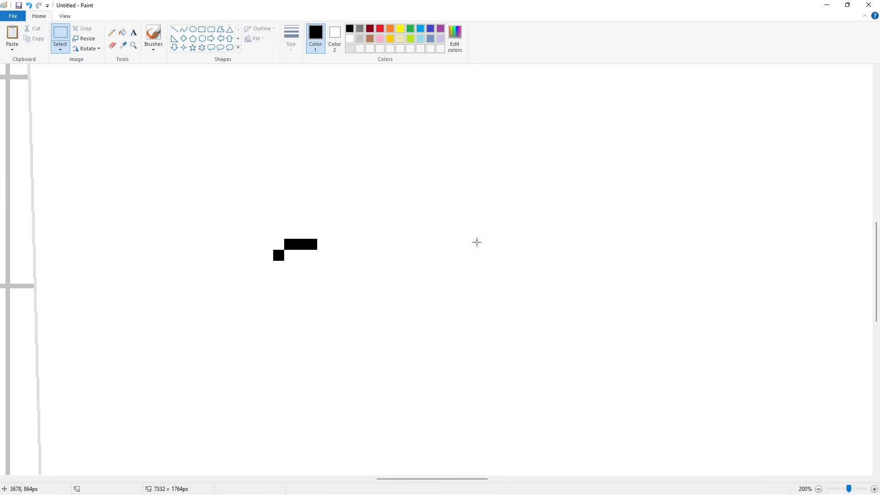
{"action": "key", "text": "ctrl+v"}
{"action": "left_click_drag", "start_coordinate": [87, 128], "coordinate": [355, 258]}
{"action": "left_click", "coordinate": [490, 253]}
Step: Paste three black squares side by side as a row just below and to the right of the original square
{"action": "key", "text": "ctrl+v"}
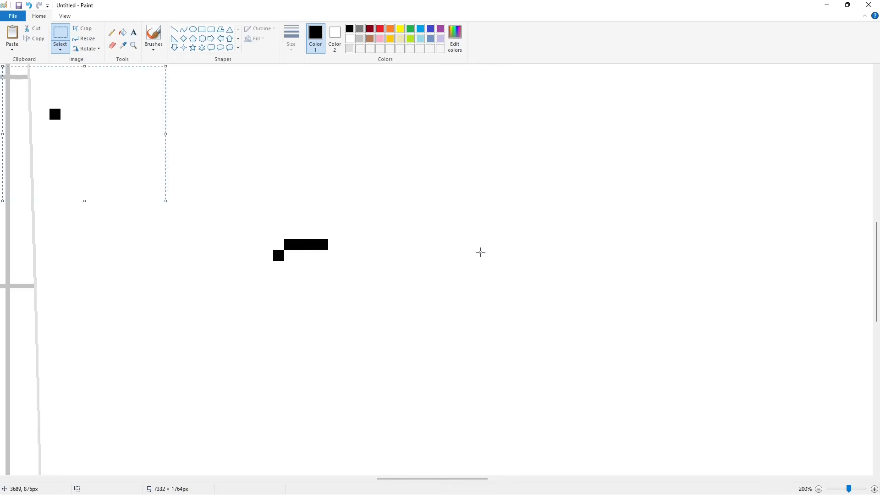
{"action": "left_click_drag", "start_coordinate": [83, 116], "coordinate": [317, 268]}
{"action": "key", "text": "ctrl+v"}
{"action": "left_click_drag", "start_coordinate": [22, 86], "coordinate": [317, 281]}
{"action": "key", "text": "ctrl+v"}
{"action": "left_click_drag", "start_coordinate": [66, 133], "coordinate": [329, 298]}
{"action": "left_click", "coordinate": [473, 289]}
Step: Paste more black squares below the three-square row to close the loop of a pixel letter R
{"action": "key", "text": "ctrl+v"}
{"action": "left_click", "coordinate": [483, 304]}
{"action": "key", "text": "ctrl+v"}
{"action": "left_click", "coordinate": [454, 318]}
{"action": "key", "text": "ctrl+v"}
{"action": "key", "text": "ctrl+v"}
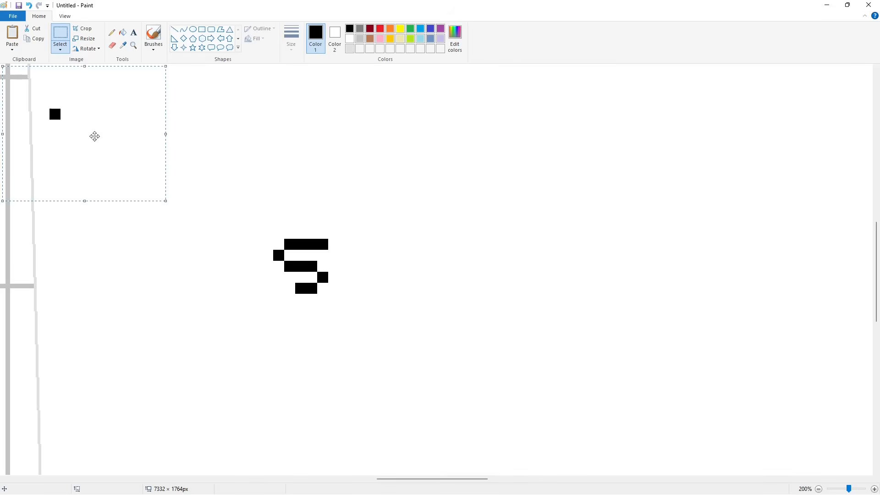
{"action": "left_click_drag", "start_coordinate": [94, 136], "coordinate": [329, 310]}
{"action": "key", "text": "ctrl+v"}
{"action": "left_click_drag", "start_coordinate": [107, 134], "coordinate": [342, 298]}
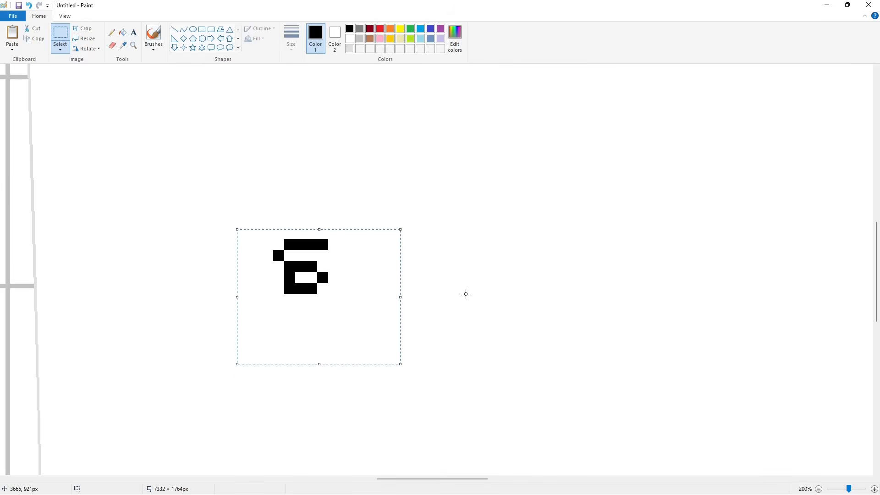
Step: Paste three black squares beneath the loop to form the two feet of the pixel R
{"action": "key", "text": "ctrl+v"}
{"action": "left_click_drag", "start_coordinate": [92, 133], "coordinate": [327, 319]}
{"action": "left_click", "coordinate": [474, 323]}
{"action": "key", "text": "ctrl+v"}
{"action": "left_click_drag", "start_coordinate": [80, 133], "coordinate": [337, 319]}
{"action": "left_click", "coordinate": [462, 322]}
{"action": "key", "text": "ctrl+v"}
{"action": "left_click_drag", "start_coordinate": [138, 127], "coordinate": [405, 312]}
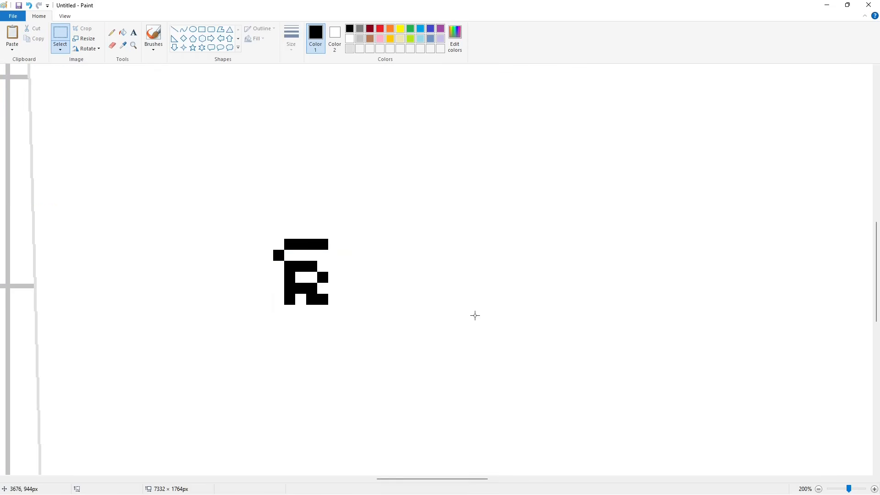
Step: Paste black squares to build the upper-right diagonal and four-square right side of a ring around the pixel R
{"action": "key", "text": "ctrl+v"}
{"action": "left_click_drag", "start_coordinate": [64, 118], "coordinate": [373, 270]}
{"action": "left_click", "coordinate": [501, 261]}
{"action": "key", "text": "ctrl+v"}
{"action": "left_click", "coordinate": [520, 268]}
{"action": "key", "text": "ctrl+v"}
{"action": "left_click_drag", "start_coordinate": [90, 134], "coordinate": [357, 302]}
{"action": "left_click", "coordinate": [611, 324]}
{"action": "key", "text": "ctrl+v"}
{"action": "left_click", "coordinate": [551, 327]}
{"action": "key", "text": "ctrl+v"}
{"action": "left_click_drag", "start_coordinate": [64, 120], "coordinate": [197, 253]}
{"action": "left_click", "coordinate": [500, 308]}
Step: Paste more black squares to form the ring's lower-right diagonal and four-square bottom row
{"action": "key", "text": "ctrl+v"}
{"action": "left_click", "coordinate": [546, 342]}
{"action": "key", "text": "ctrl+v"}
{"action": "left_click", "coordinate": [513, 352]}
{"action": "key", "text": "ctrl+v"}
{"action": "left_click", "coordinate": [509, 332]}
{"action": "key", "text": "ctrl+v"}
{"action": "left_click", "coordinate": [520, 336]}
{"action": "key", "text": "ctrl+v"}
{"action": "left_click", "coordinate": [474, 336]}
{"action": "key", "text": "ctrl+v"}
{"action": "key", "text": "ctrl+z"}
{"action": "key", "text": "ctrl+v"}
{"action": "left_click_drag", "start_coordinate": [89, 148], "coordinate": [324, 355]}
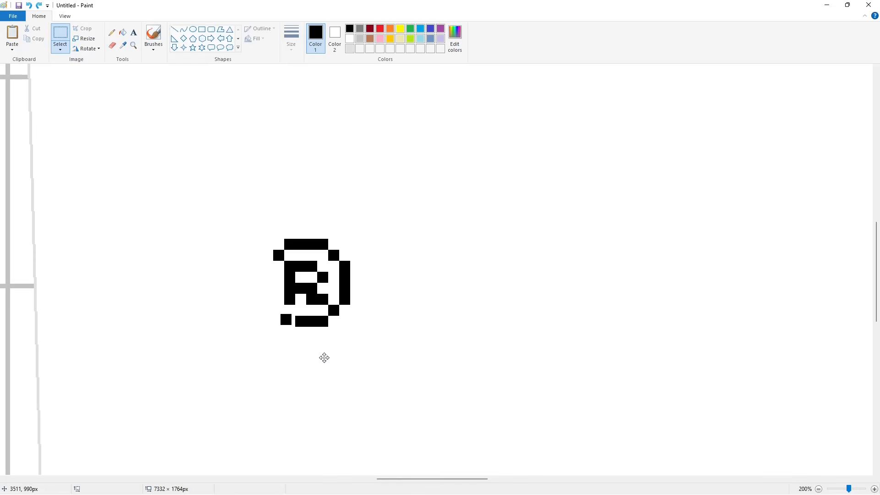
{"action": "left_click", "coordinate": [522, 371]}
Step: Paste black squares for the lower-left diagonal and left side to close the ring around the pixel R
{"action": "key", "text": "ctrl+v"}
{"action": "left_click_drag", "start_coordinate": [89, 131], "coordinate": [312, 328]}
{"action": "left_click", "coordinate": [507, 355]}
{"action": "key", "text": "ctrl+v"}
{"action": "left_click_drag", "start_coordinate": [74, 121], "coordinate": [269, 277]}
{"action": "left_click", "coordinate": [436, 323]}
{"action": "key", "text": "ctrl+v"}
{"action": "left_click", "coordinate": [428, 295]}
{"action": "key", "text": "ctrl+v"}
{"action": "left_click_drag", "start_coordinate": [79, 120], "coordinate": [292, 271]}
{"action": "left_click", "coordinate": [483, 297]}
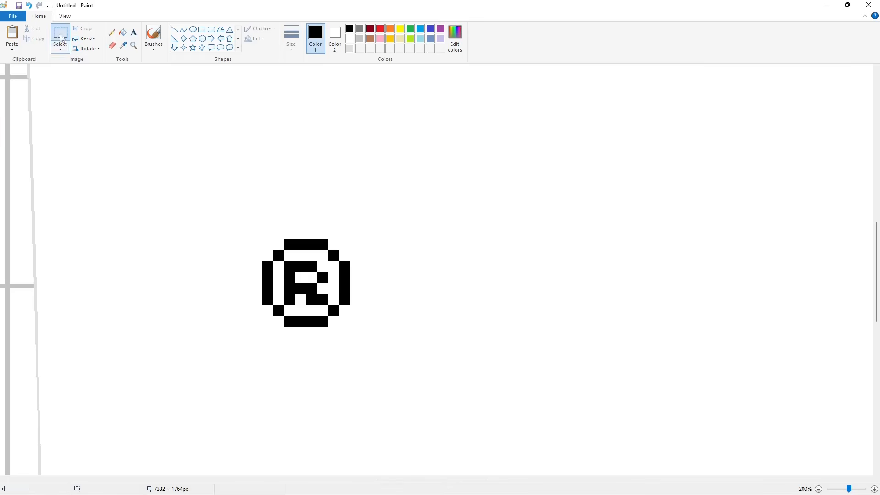
{"action": "left_click_drag", "start_coordinate": [184, 174], "coordinate": [430, 390]}
{"action": "scroll", "coordinate": [566, 341], "scroll_direction": "down", "scroll_amount": 2}
{"action": "key", "text": "ctrl+v"}
{"action": "left_click_drag", "start_coordinate": [33, 93], "coordinate": [717, 369]}
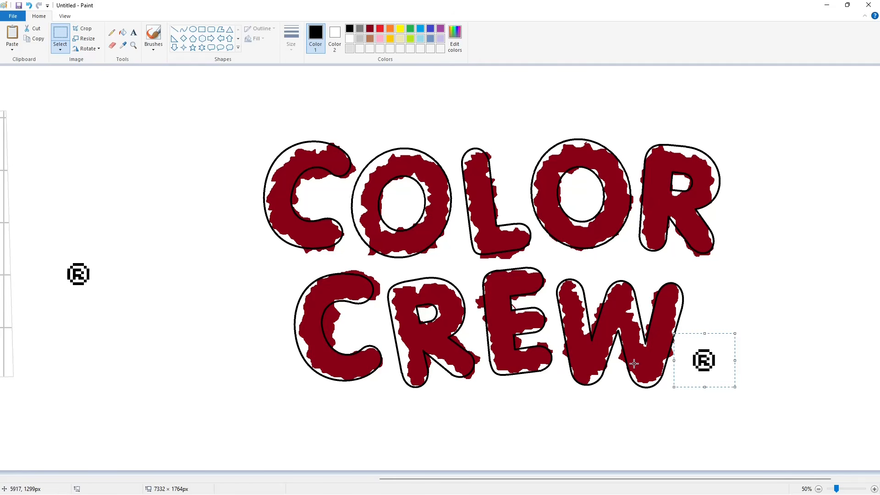
{"action": "key", "text": "ctrl+z"}
Step: Copy the finished ® symbol and place an enlarged copy just after the W of CREW on the framed grid
{"action": "left_click_drag", "start_coordinate": [62, 259], "coordinate": [94, 291]}
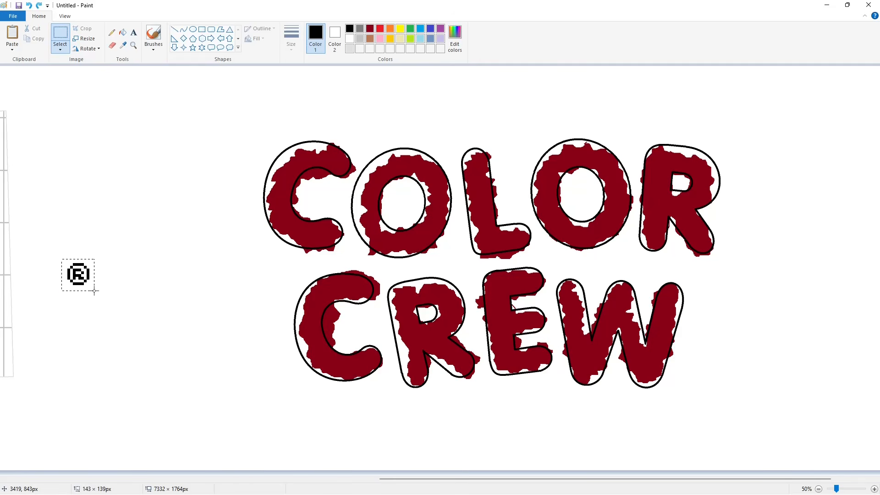
{"action": "left_click_drag", "start_coordinate": [59, 258], "coordinate": [95, 294]}
{"action": "key", "text": "ctrl+v"}
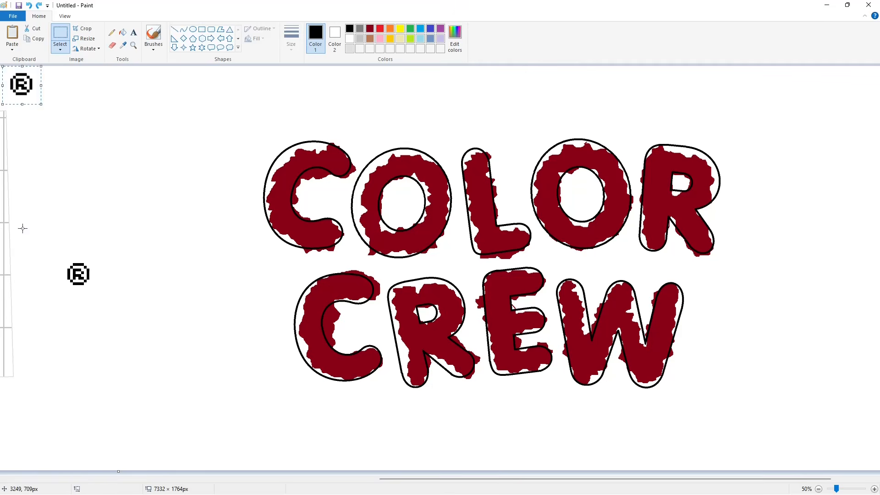
{"action": "left_click_drag", "start_coordinate": [37, 73], "coordinate": [729, 355]}
{"action": "scroll", "coordinate": [467, 336], "scroll_direction": "left", "scroll_amount": 10}
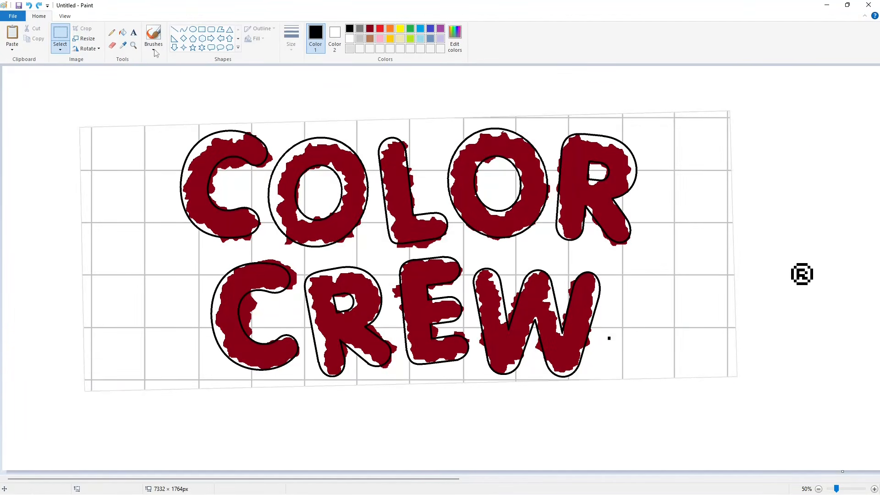
{"action": "key", "text": "ctrl+v"}
{"action": "left_click_drag", "start_coordinate": [23, 85], "coordinate": [628, 335]}
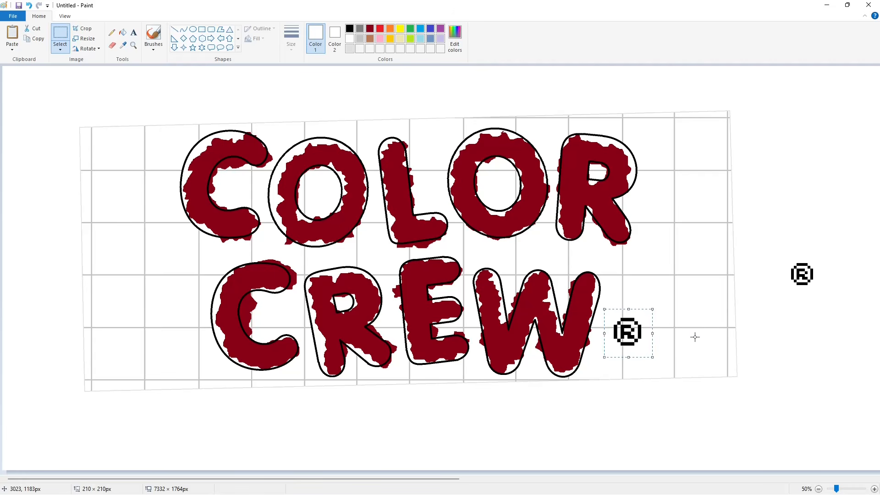
{"action": "left_click", "coordinate": [694, 336]}
{"action": "scroll", "coordinate": [364, 422], "scroll_direction": "up", "scroll_amount": 1}
{"action": "left_click_drag", "start_coordinate": [223, 479], "coordinate": [339, 473]}
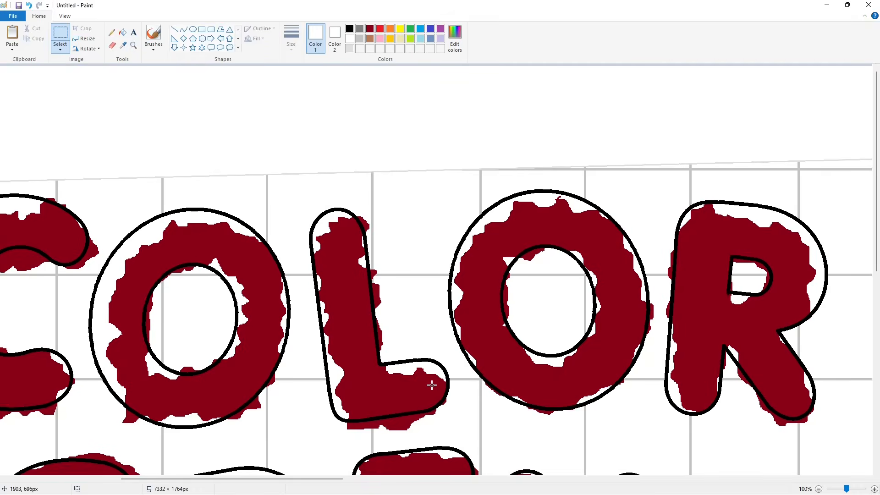
{"action": "scroll", "coordinate": [428, 383], "scroll_direction": "down", "scroll_amount": 5}
{"action": "scroll", "coordinate": [428, 383], "scroll_direction": "right", "scroll_amount": 8}
{"action": "left_click", "coordinate": [123, 33]}
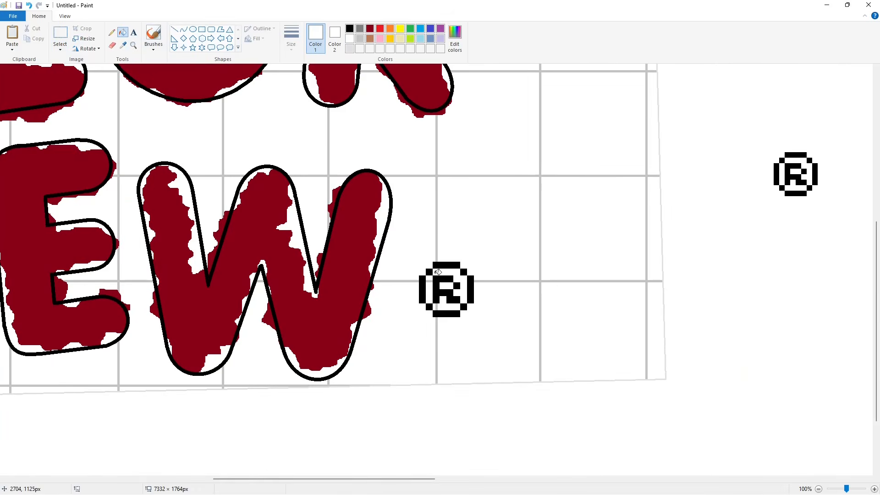
{"action": "scroll", "coordinate": [802, 440], "scroll_direction": "down", "scroll_amount": 1, "text": "ctrl"}
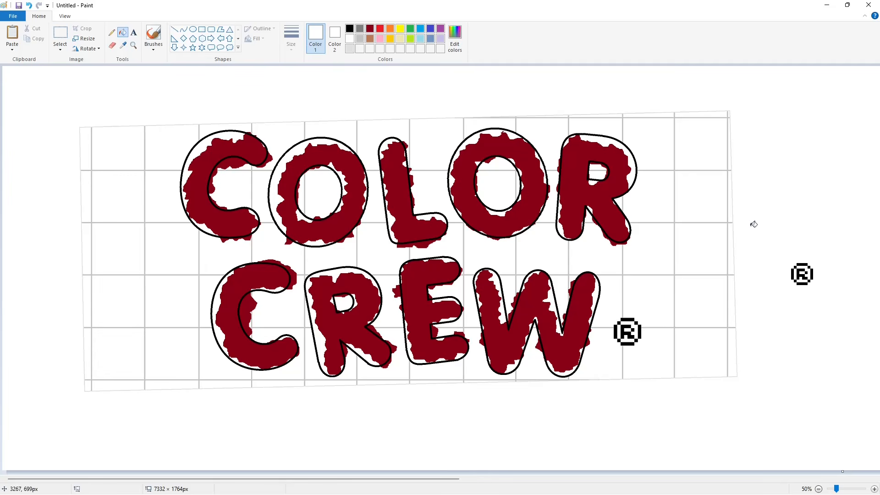
Step: Resize the canvas to about 3766 px wide, cutting off everything beyond the framed grid drawing
{"action": "left_click", "coordinate": [60, 33]}
{"action": "left_click_drag", "start_coordinate": [58, 88], "coordinate": [763, 434]}
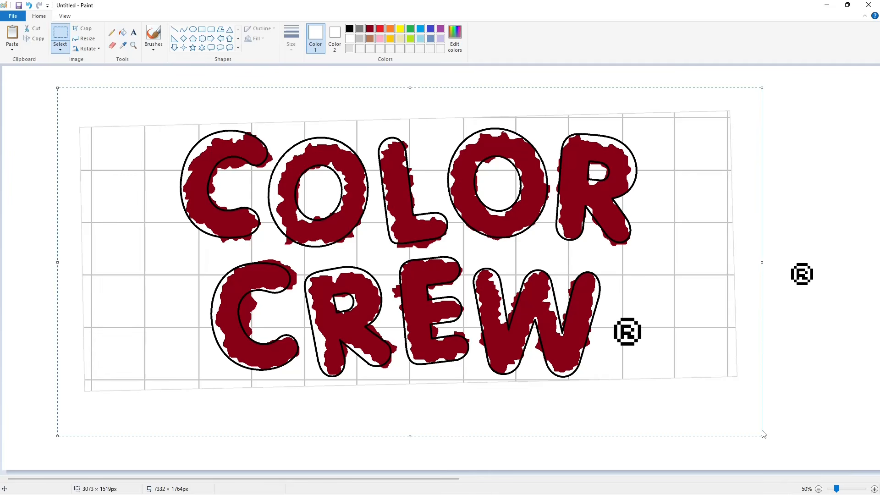
{"action": "left_click", "coordinate": [803, 388]}
{"action": "scroll", "coordinate": [804, 389], "scroll_direction": "down", "scroll_amount": 1, "text": "ctrl"}
{"action": "left_click_drag", "start_coordinate": [843, 168], "coordinate": [384, 168]}
{"action": "scroll", "coordinate": [800, 348], "scroll_direction": "up", "scroll_amount": 1, "text": "ctrl"}
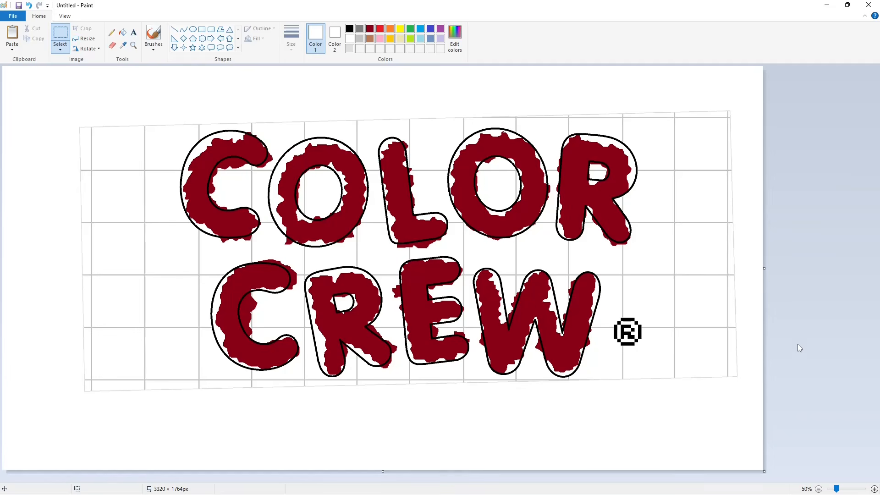
{"action": "left_click_drag", "start_coordinate": [765, 270], "coordinate": [866, 270]}
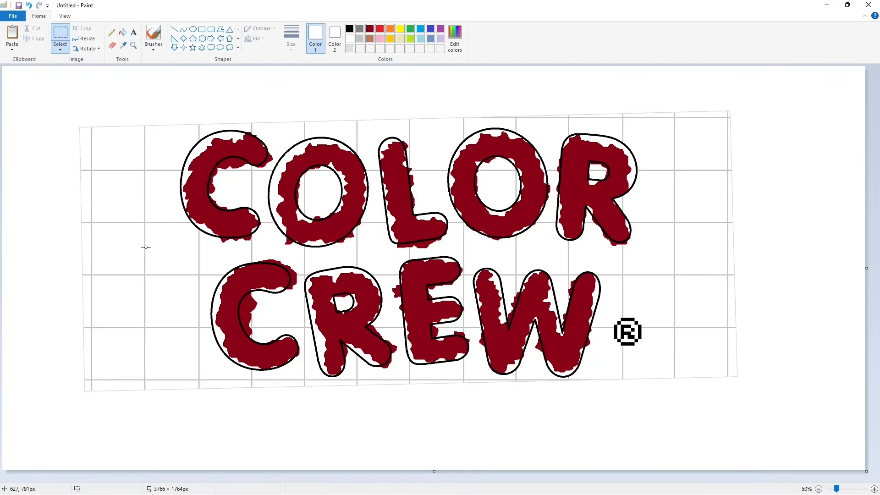
Step: Add a custom purple and a custom pink (Red 255, Green 136, Blue 174) to the palette
{"action": "double_click", "coordinate": [430, 31]}
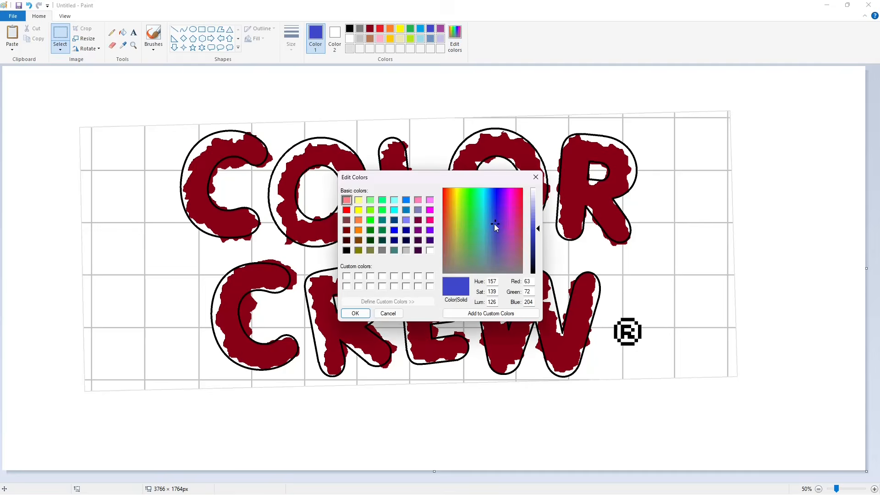
{"action": "left_click", "coordinate": [500, 216]}
{"action": "left_click", "coordinate": [354, 314]}
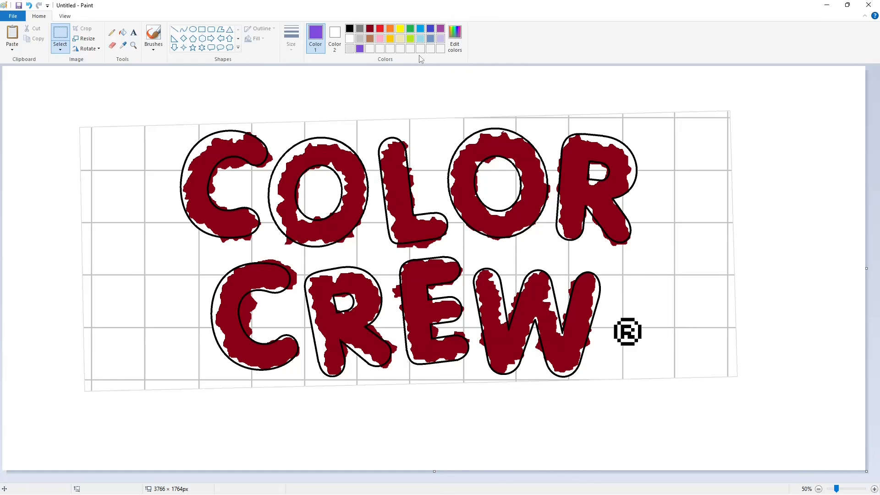
{"action": "double_click", "coordinate": [380, 39]}
{"action": "left_click_drag", "start_coordinate": [536, 205], "coordinate": [538, 210]}
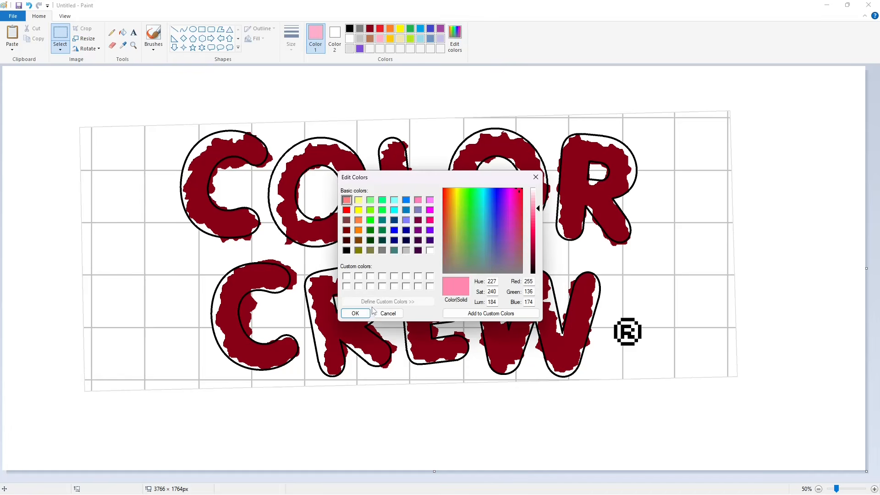
{"action": "left_click", "coordinate": [369, 313]}
{"action": "double_click", "coordinate": [380, 29]}
{"action": "left_click", "coordinate": [536, 177]}
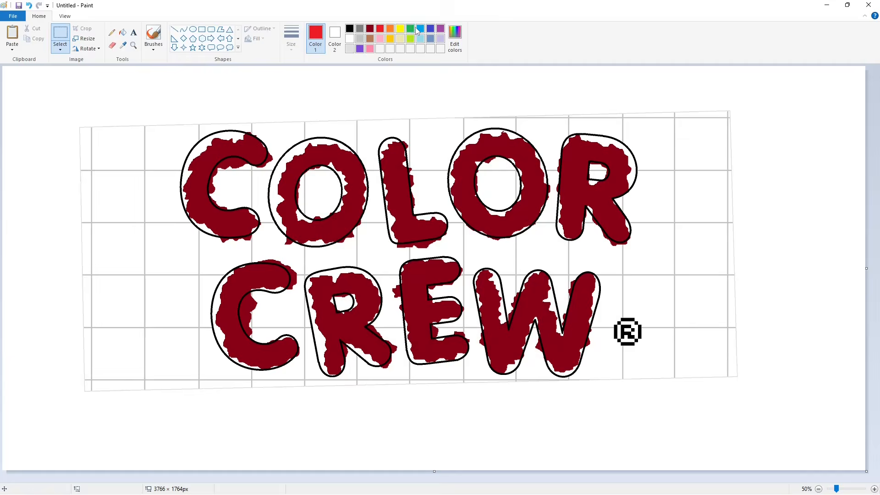
{"action": "double_click", "coordinate": [430, 29]}
{"action": "left_click", "coordinate": [536, 177]}
Step: Add a custom deep blue to the palette, based on the turquoise swatch
{"action": "double_click", "coordinate": [420, 29]}
{"action": "left_click", "coordinate": [492, 189]}
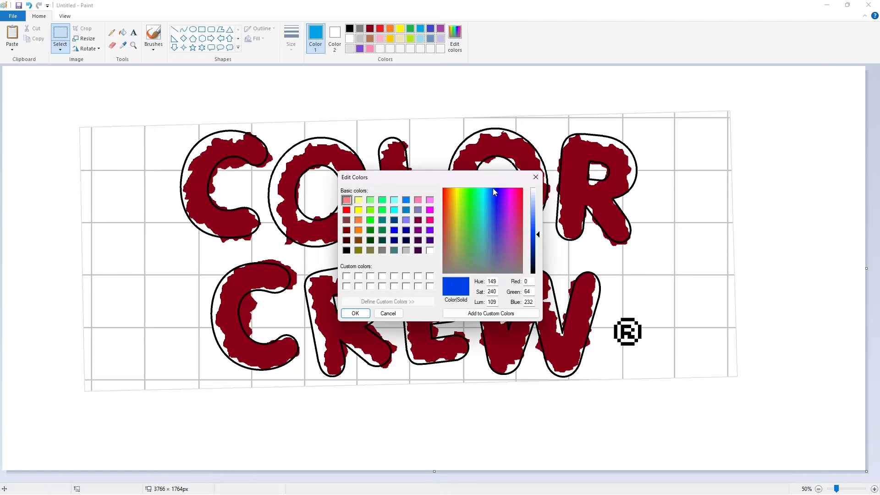
{"action": "left_click", "coordinate": [537, 242]}
{"action": "left_click", "coordinate": [357, 314]}
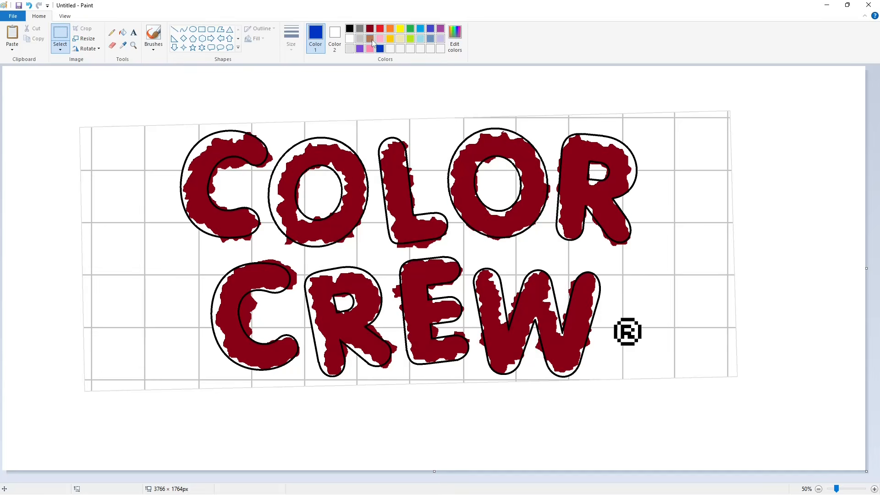
Step: Add a custom red and a custom yellow to the palette
{"action": "double_click", "coordinate": [380, 29]}
{"action": "left_click", "coordinate": [356, 314]}
{"action": "left_click", "coordinate": [400, 28]}
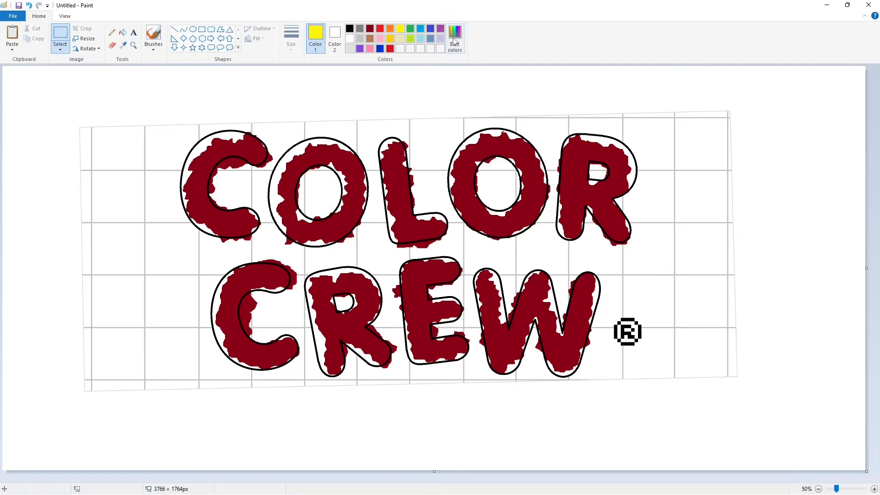
{"action": "left_click", "coordinate": [455, 37]}
{"action": "left_click", "coordinate": [358, 313]}
Step: Fill the main body of the E in CREW with the custom deep blue
{"action": "left_click", "coordinate": [380, 49]}
{"action": "left_click", "coordinate": [123, 32]}
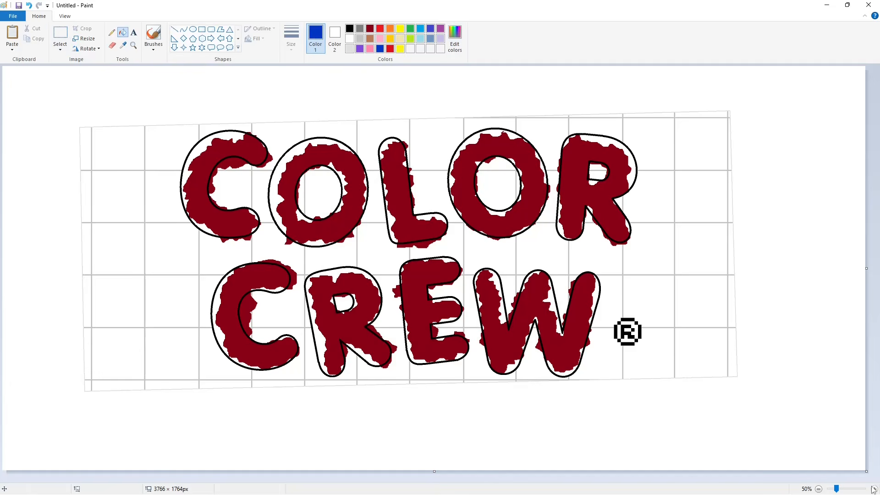
{"action": "left_click", "coordinate": [873, 489]}
{"action": "mouse_move", "coordinate": [260, 480]}
{"action": "left_mouse_down"}
{"action": "mouse_move", "coordinate": [456, 463]}
{"action": "mouse_move", "coordinate": [611, 429]}
{"action": "left_mouse_up"}
{"action": "scroll", "coordinate": [265, 315], "scroll_direction": "down", "scroll_amount": 3}
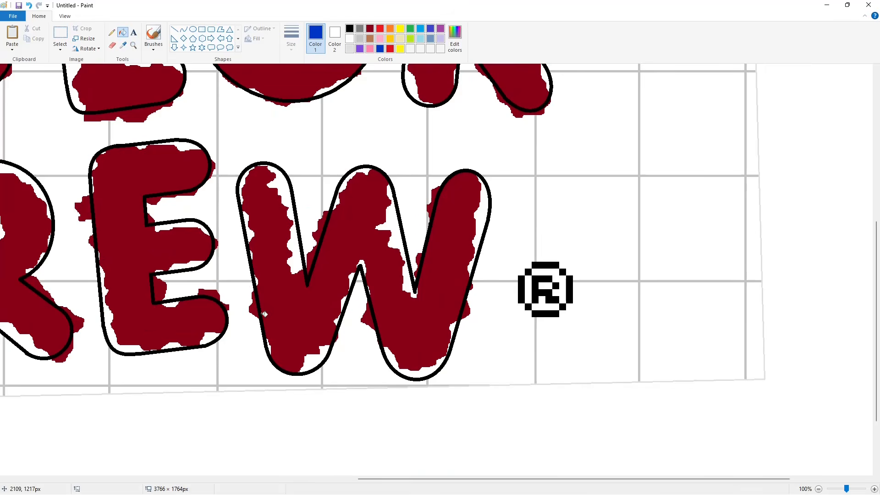
{"action": "left_click", "coordinate": [162, 174]}
{"action": "left_click", "coordinate": [183, 194]}
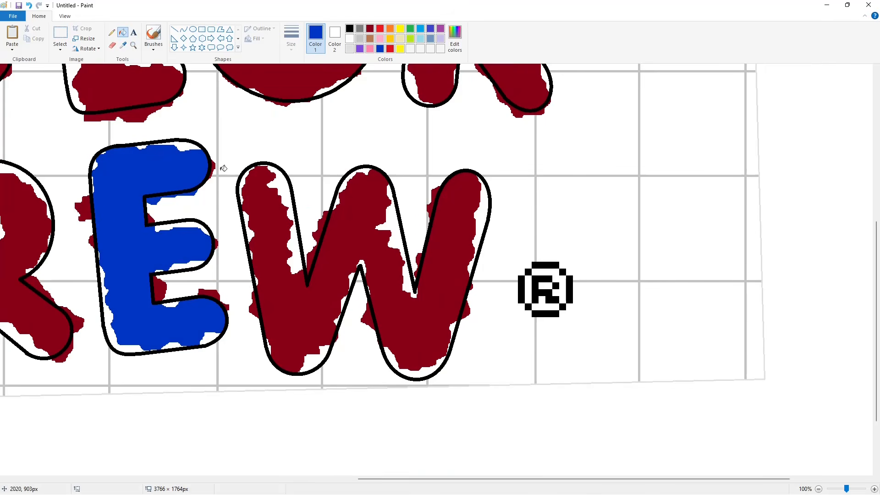
Step: Add a slightly darker custom blue and refill the E in CREW with it
{"action": "left_click", "coordinate": [454, 37]}
{"action": "left_click", "coordinate": [348, 312]}
{"action": "left_click", "coordinate": [875, 489]}
{"action": "left_click", "coordinate": [299, 268]}
{"action": "left_click", "coordinate": [165, 240]}
{"action": "left_click", "coordinate": [183, 310]}
{"action": "scroll", "coordinate": [238, 307], "scroll_direction": "down", "scroll_amount": 2}
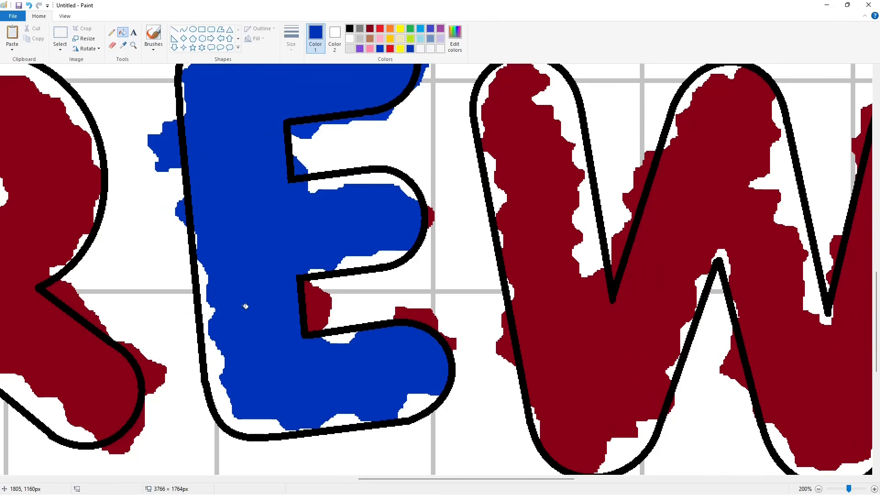
Step: Fill the remaining dark red fragments outside the E's outline with the darker blue
{"action": "left_click", "coordinate": [318, 306]}
{"action": "left_click", "coordinate": [418, 316]}
{"action": "left_click", "coordinate": [453, 338]}
{"action": "left_click", "coordinate": [433, 215]}
{"action": "scroll", "coordinate": [484, 316], "scroll_direction": "up", "scroll_amount": 2}
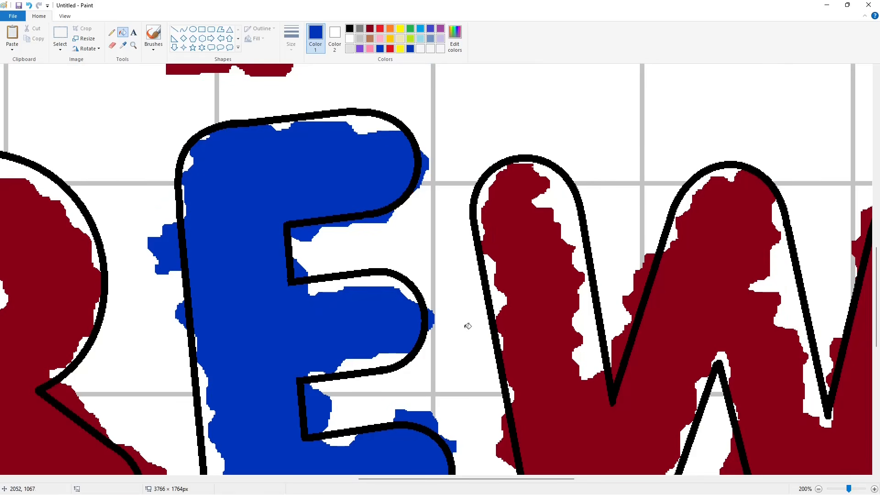
Step: Fill the W of CREW with brown and recolor it with a slightly darker custom brown
{"action": "left_click_drag", "start_coordinate": [387, 479], "coordinate": [437, 478]}
{"action": "left_click", "coordinate": [370, 39]}
{"action": "left_click", "coordinate": [343, 251]}
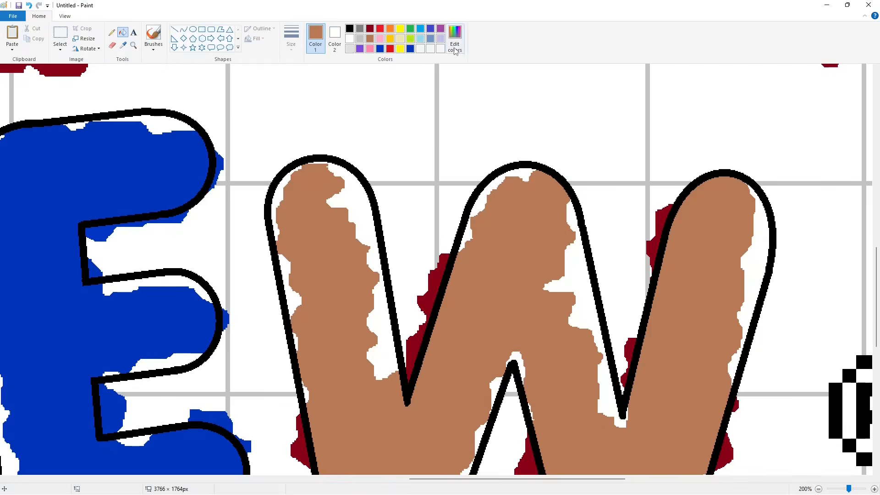
{"action": "left_click", "coordinate": [454, 48]}
{"action": "left_click", "coordinate": [538, 232]}
{"action": "left_click", "coordinate": [356, 315]}
{"action": "left_click", "coordinate": [325, 305]}
Step: Fill the dark red fragments beside the W's left edge and between its strokes with the custom brown
{"action": "scroll", "coordinate": [301, 326], "scroll_direction": "down", "scroll_amount": 4}
{"action": "left_click", "coordinate": [305, 250]}
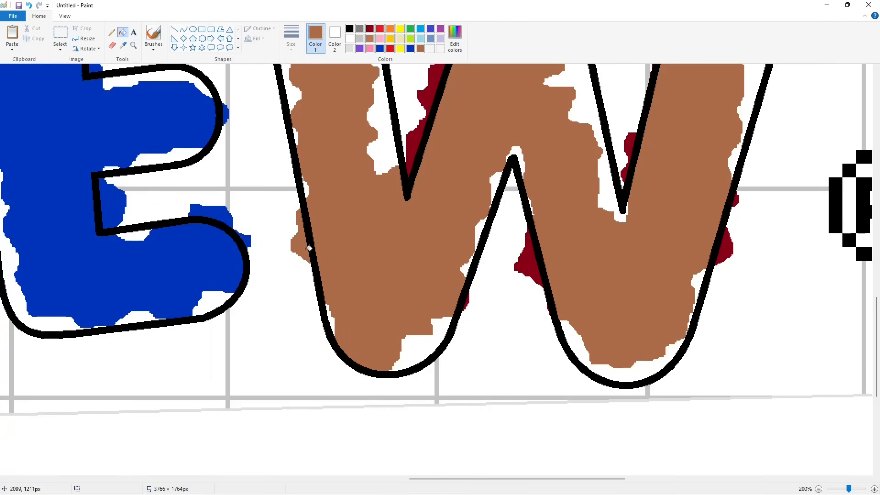
{"action": "left_click", "coordinate": [414, 145]}
{"action": "left_click", "coordinate": [539, 264]}
{"action": "scroll", "coordinate": [502, 312], "scroll_direction": "up", "scroll_amount": 4}
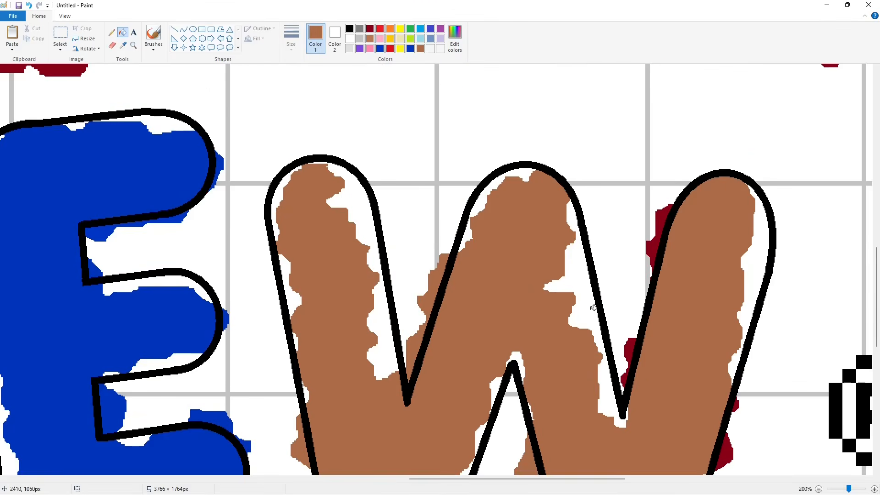
{"action": "left_click", "coordinate": [630, 348]}
{"action": "left_click", "coordinate": [659, 221]}
Step: Fill the dark red fragments outside the W's right edge with the custom brown
{"action": "scroll", "coordinate": [661, 225], "scroll_direction": "down", "scroll_amount": 2}
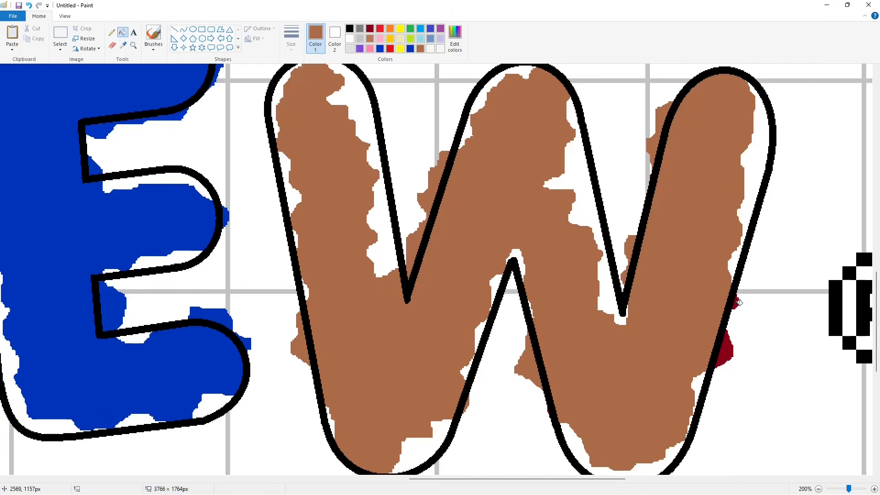
{"action": "left_click", "coordinate": [737, 301]}
{"action": "left_click", "coordinate": [730, 347]}
{"action": "scroll", "coordinate": [708, 360], "scroll_direction": "down", "scroll_amount": 2}
{"action": "scroll", "coordinate": [546, 431], "scroll_direction": "up", "scroll_amount": 4}
{"action": "scroll", "coordinate": [546, 433], "scroll_direction": "down", "scroll_amount": 4}
Step: Fill the R of CREW with the custom red and add a slightly darker red to the palette
{"action": "left_click_drag", "start_coordinate": [530, 480], "coordinate": [372, 479]}
{"action": "left_click", "coordinate": [387, 50]}
{"action": "left_click", "coordinate": [420, 189]}
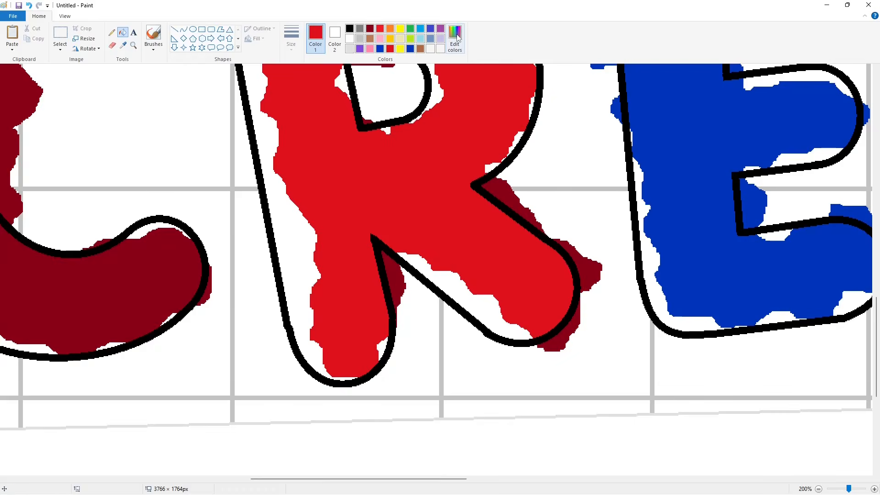
{"action": "left_click", "coordinate": [455, 34]}
{"action": "left_click", "coordinate": [536, 237]}
{"action": "left_click", "coordinate": [355, 314]}
Step: Recolor the R of CREW and the dark red fragments outside its outline with the darker custom red
{"action": "left_click", "coordinate": [393, 271]}
{"action": "left_click", "coordinate": [587, 271]}
{"action": "left_click", "coordinate": [560, 339]}
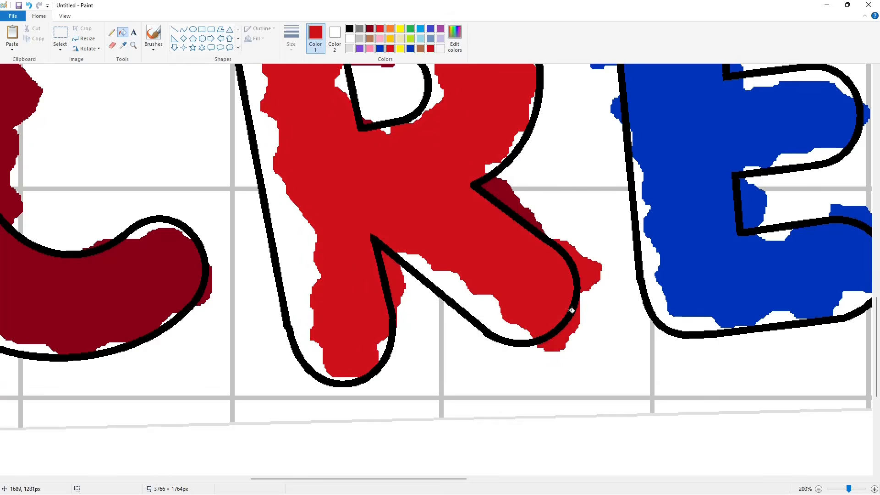
{"action": "left_click", "coordinate": [509, 202]}
{"action": "scroll", "coordinate": [513, 215], "scroll_direction": "up", "scroll_amount": 2}
{"action": "left_click", "coordinate": [395, 159]}
{"action": "scroll", "coordinate": [523, 252], "scroll_direction": "down", "scroll_amount": 2}
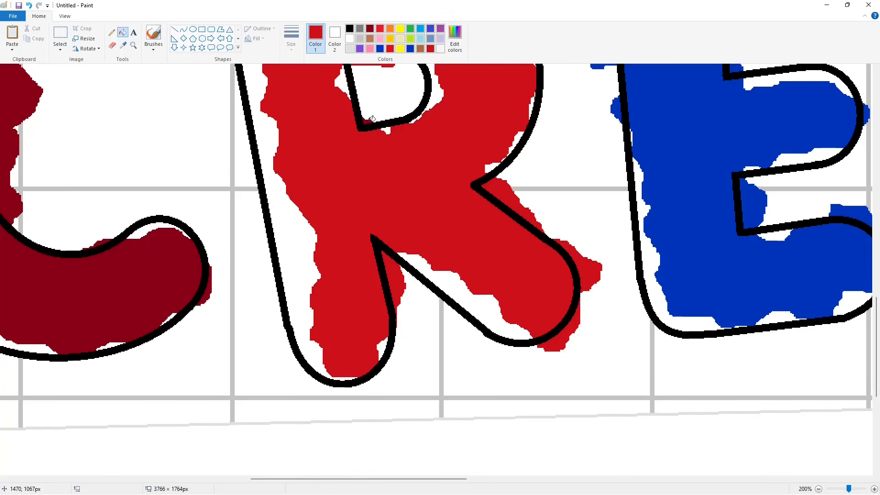
{"action": "left_click", "coordinate": [371, 124]}
{"action": "key", "text": "ctrl+z"}
Step: Fill the C of CREW and the dark red fragments outside its outline with yellow
{"action": "left_click_drag", "start_coordinate": [439, 472], "coordinate": [355, 475]}
{"action": "left_click", "coordinate": [401, 28]}
{"action": "left_click", "coordinate": [263, 203]}
{"action": "left_click", "coordinate": [534, 296]}
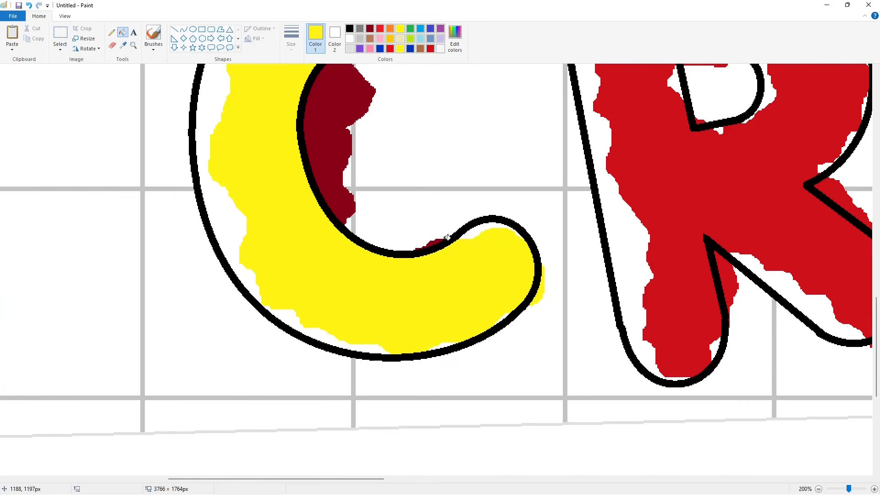
{"action": "left_click", "coordinate": [447, 238]}
{"action": "scroll", "coordinate": [413, 248], "scroll_direction": "up", "scroll_amount": 2}
{"action": "left_click", "coordinate": [379, 257]}
{"action": "scroll", "coordinate": [440, 216], "scroll_direction": "up", "scroll_amount": 2}
{"action": "left_click", "coordinate": [513, 175]}
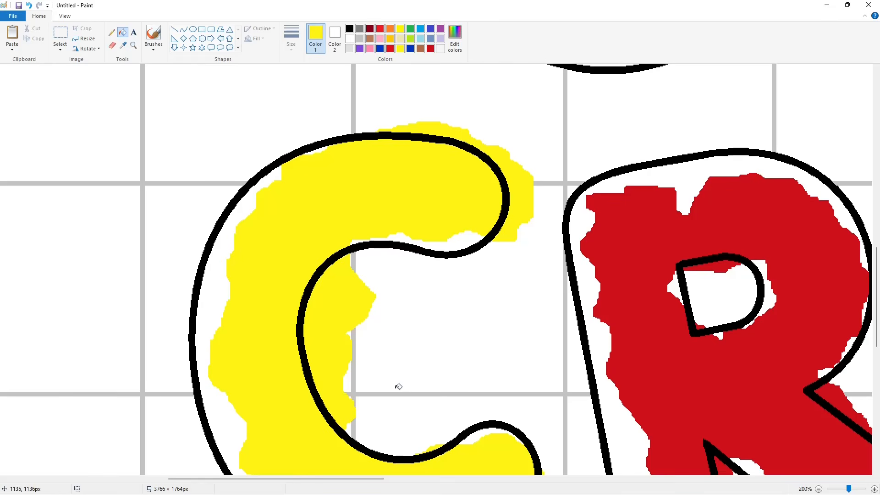
{"action": "left_click_drag", "start_coordinate": [334, 479], "coordinate": [382, 479]}
{"action": "scroll", "coordinate": [386, 426], "scroll_direction": "down", "scroll_amount": 2}
{"action": "scroll", "coordinate": [444, 430], "scroll_direction": "up", "scroll_amount": 5}
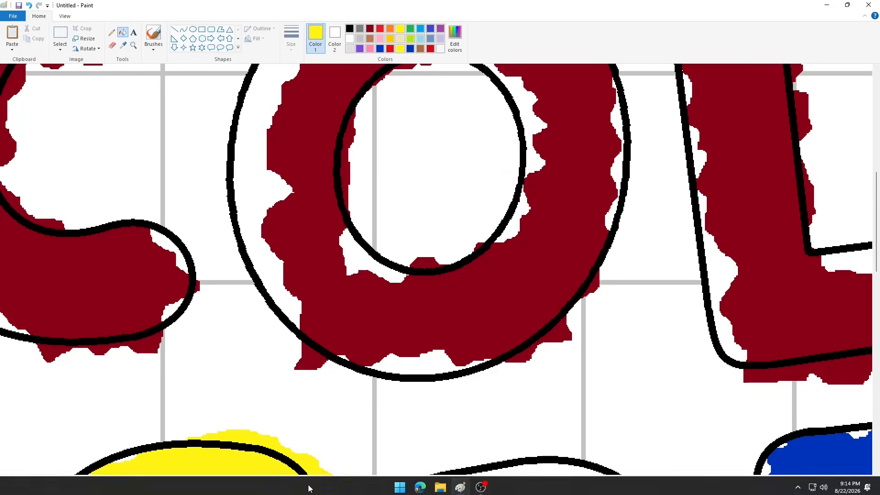
Step: Fill the C of COLOR and the dark red fragments outside its outline with orange
{"action": "left_click_drag", "start_coordinate": [322, 479], "coordinate": [278, 479]}
{"action": "scroll", "coordinate": [198, 229], "scroll_direction": "up", "scroll_amount": 2}
{"action": "left_click", "coordinate": [390, 29]}
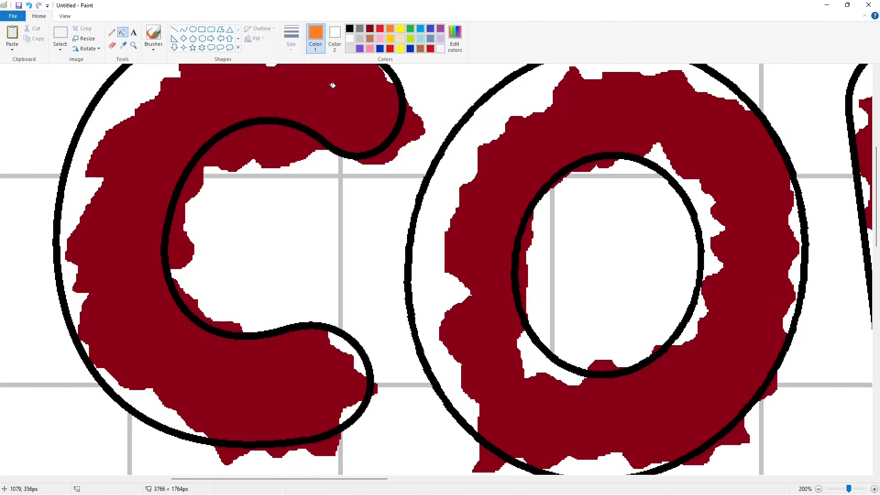
{"action": "left_click", "coordinate": [333, 85]}
{"action": "scroll", "coordinate": [381, 178], "scroll_direction": "up", "scroll_amount": 2}
{"action": "left_click", "coordinate": [336, 127]}
{"action": "scroll", "coordinate": [336, 212], "scroll_direction": "down", "scroll_amount": 4}
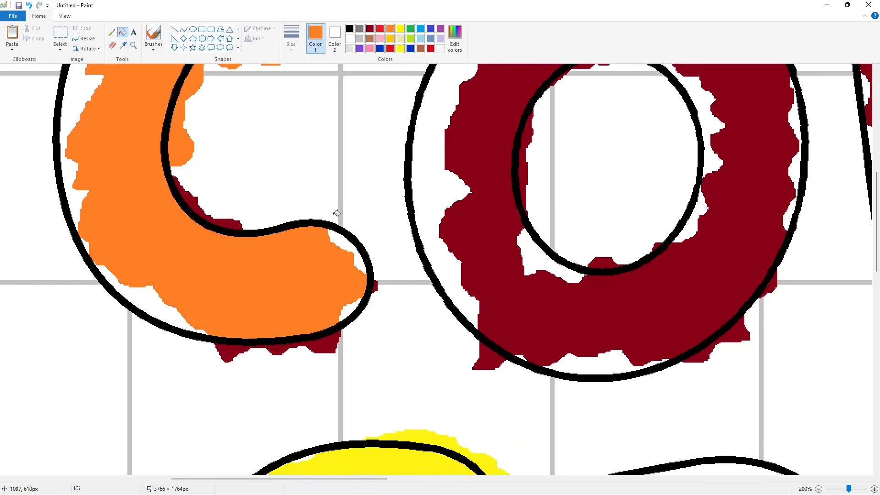
{"action": "scroll", "coordinate": [336, 381], "scroll_direction": "up", "scroll_amount": 4}
{"action": "scroll", "coordinate": [336, 382], "scroll_direction": "down", "scroll_amount": 2}
Step: Fill the first O of COLOR and the dark red fragments inside its hole and outside its outline with the custom purple
{"action": "scroll", "coordinate": [336, 381], "scroll_direction": "right", "scroll_amount": 5}
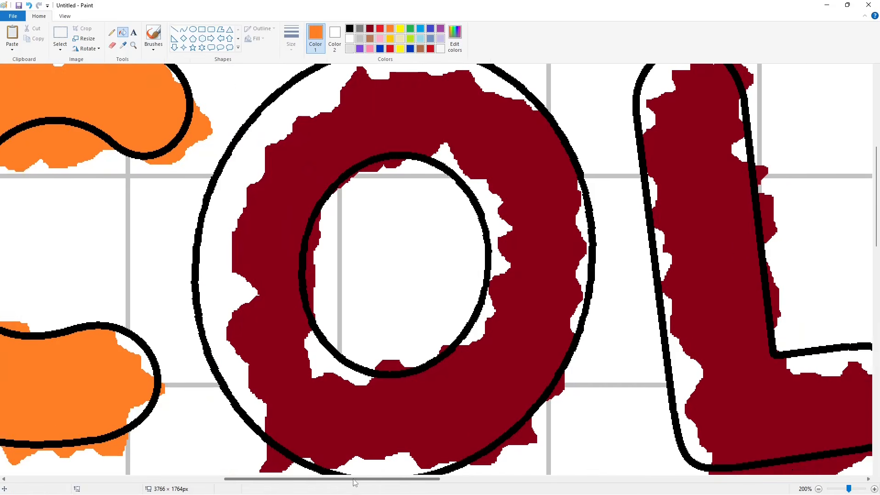
{"action": "left_click", "coordinate": [360, 49]}
{"action": "left_click", "coordinate": [384, 113]}
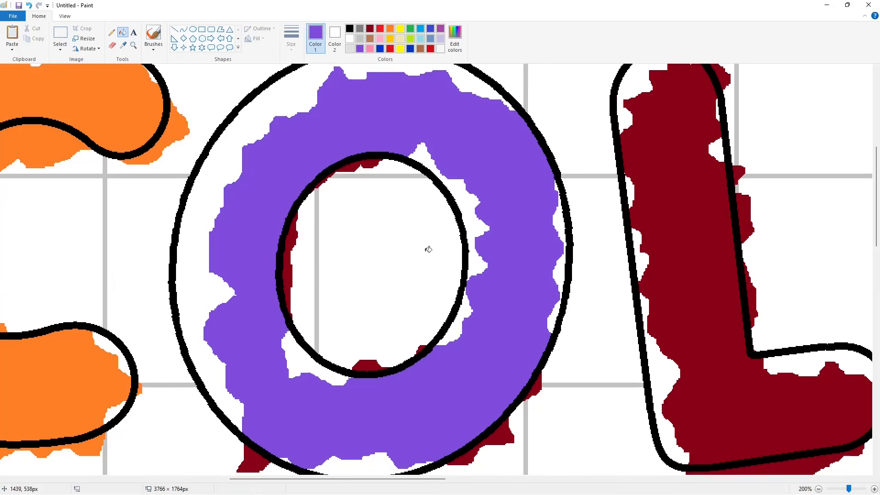
{"action": "left_click", "coordinate": [371, 163]}
{"action": "left_click", "coordinate": [295, 231]}
{"action": "left_click", "coordinate": [370, 362]}
{"action": "left_click", "coordinate": [422, 350]}
{"action": "scroll", "coordinate": [422, 350], "scroll_direction": "down", "scroll_amount": 2}
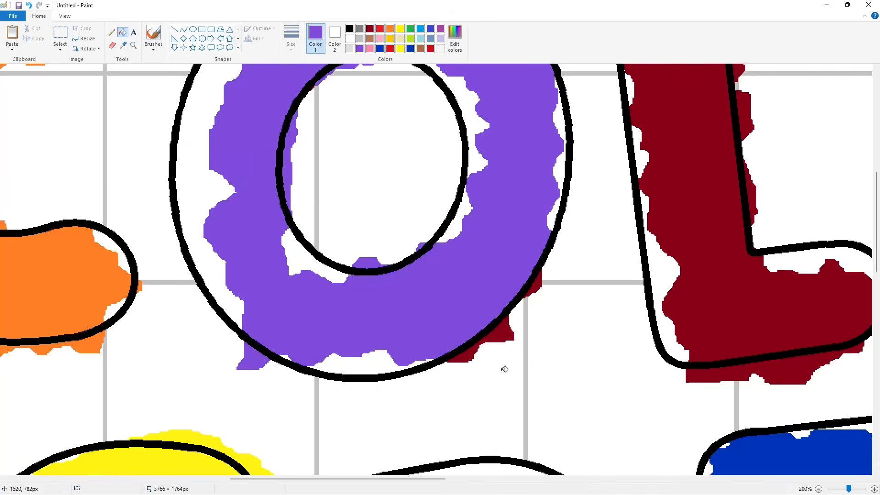
{"action": "left_click", "coordinate": [512, 326]}
{"action": "scroll", "coordinate": [527, 329], "scroll_direction": "up", "scroll_amount": 4}
{"action": "scroll", "coordinate": [540, 369], "scroll_direction": "down", "scroll_amount": 2}
Step: Fill the L of COLOR and the dark red fragments outside its outline with green
{"action": "left_click_drag", "start_coordinate": [331, 478], "coordinate": [420, 478]}
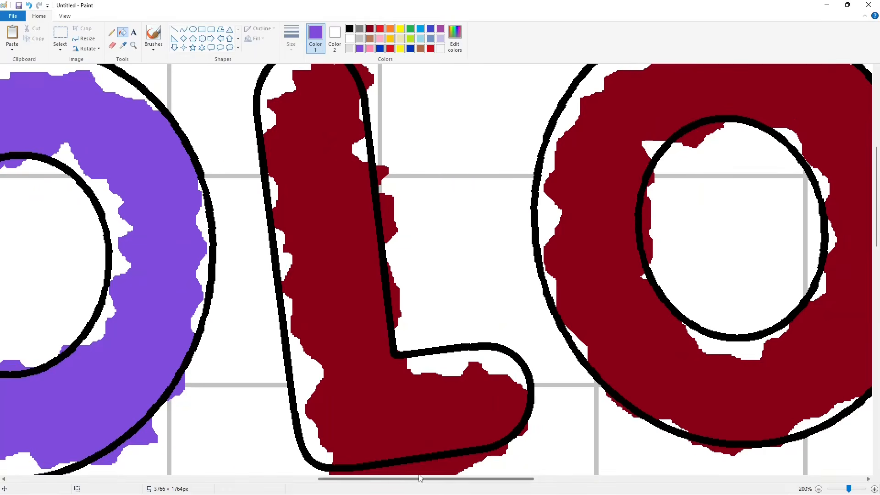
{"action": "scroll", "coordinate": [397, 398], "scroll_direction": "down", "scroll_amount": 1, "text": "ctrl"}
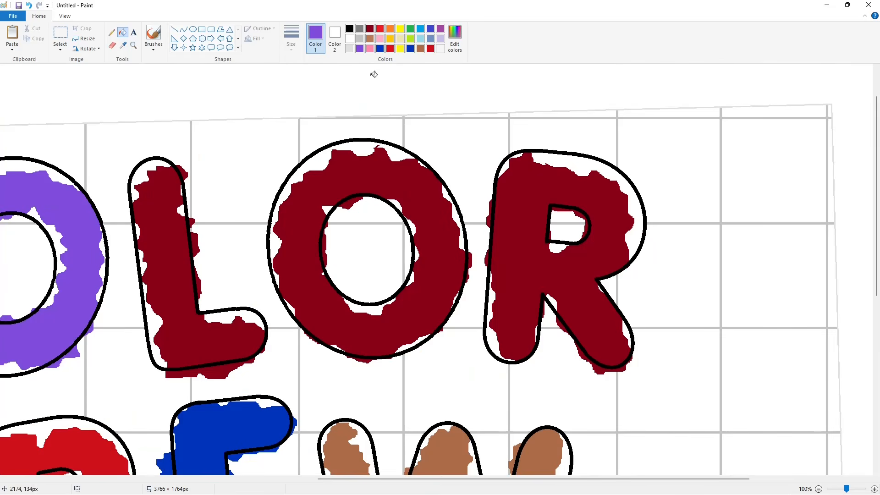
{"action": "left_click", "coordinate": [411, 31]}
{"action": "left_click", "coordinate": [223, 293]}
{"action": "left_click", "coordinate": [263, 350]}
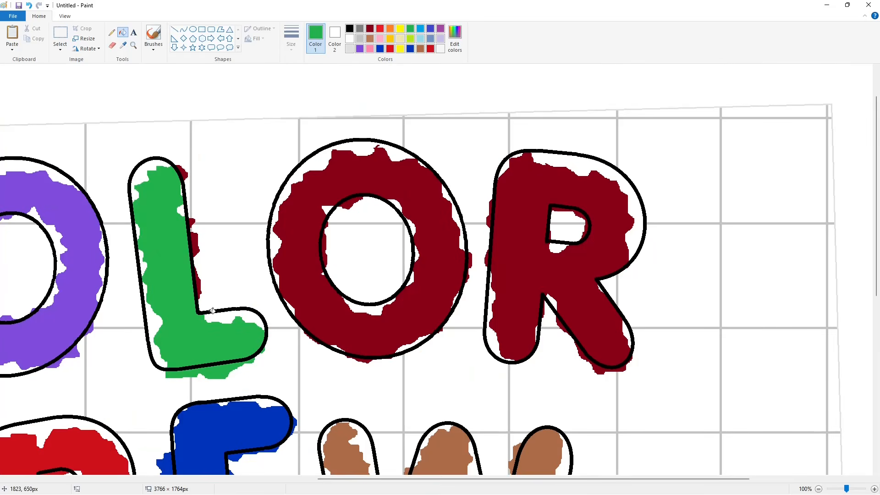
{"action": "left_click", "coordinate": [198, 277]}
{"action": "left_click", "coordinate": [195, 239]}
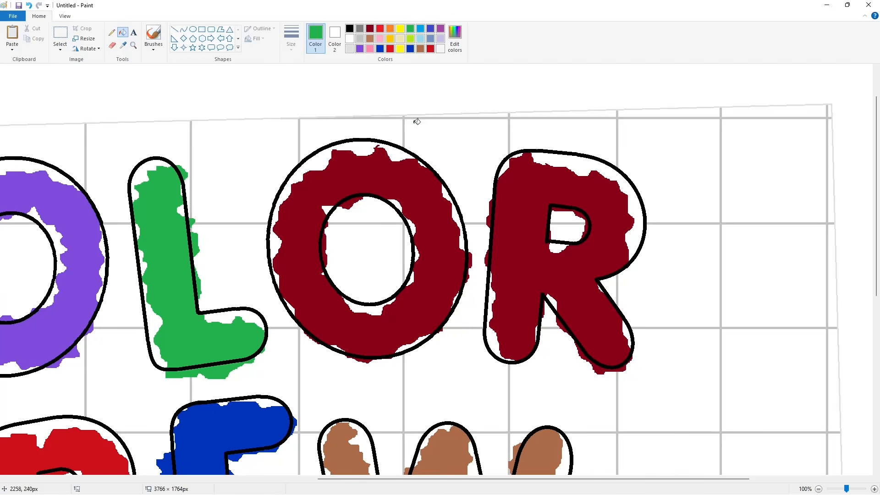
Step: Fill the second O of COLOR and the dark red fragments around its outlines with the custom pink
{"action": "left_click", "coordinate": [370, 49]}
{"action": "left_click", "coordinate": [419, 200]}
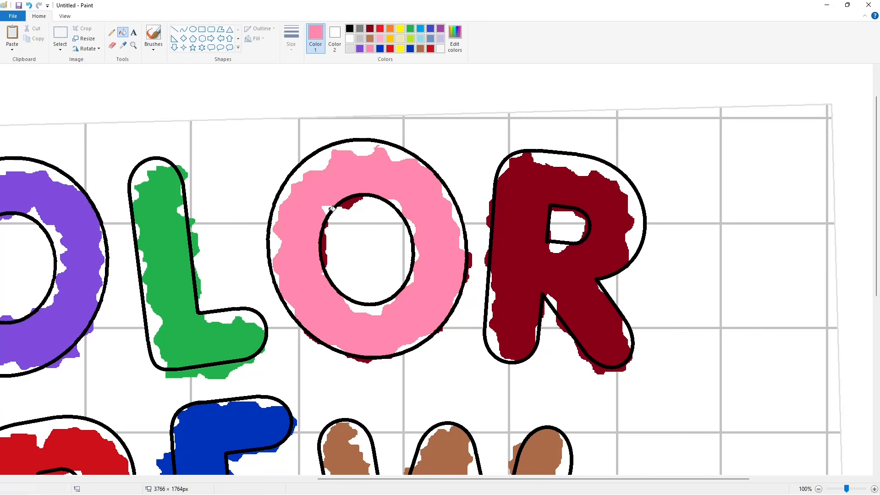
{"action": "left_click", "coordinate": [335, 207]}
{"action": "left_click", "coordinate": [325, 245]}
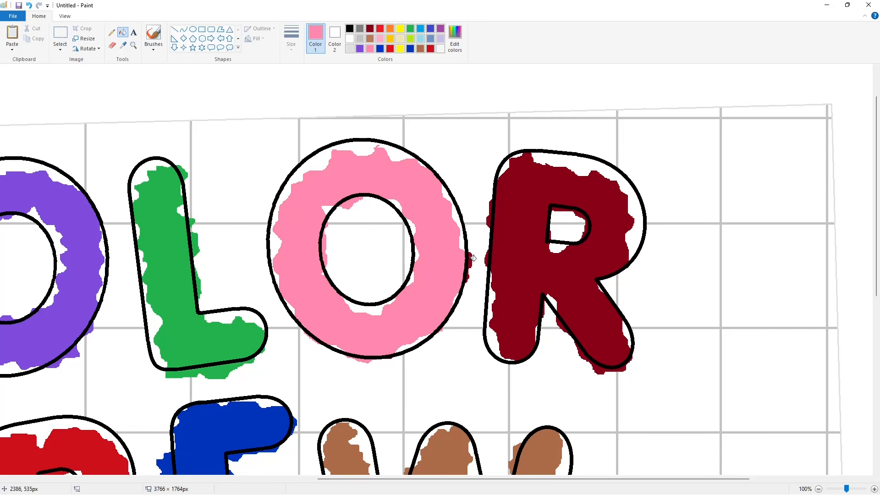
Step: Fill the R of COLOR and the dark red fragments inside its hole and outside its outline with yellow
{"action": "left_click", "coordinate": [400, 49]}
{"action": "left_click", "coordinate": [508, 220]}
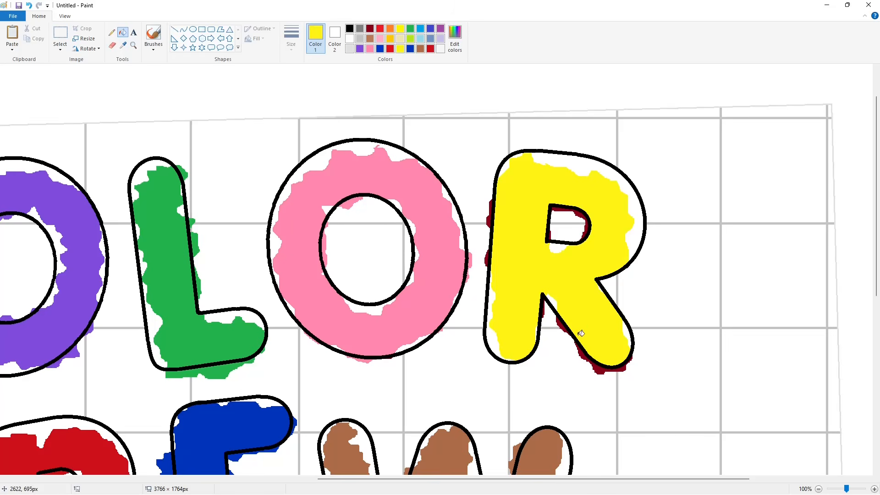
{"action": "left_click", "coordinate": [582, 333]}
{"action": "left_click", "coordinate": [546, 306]}
{"action": "left_click", "coordinate": [589, 221]}
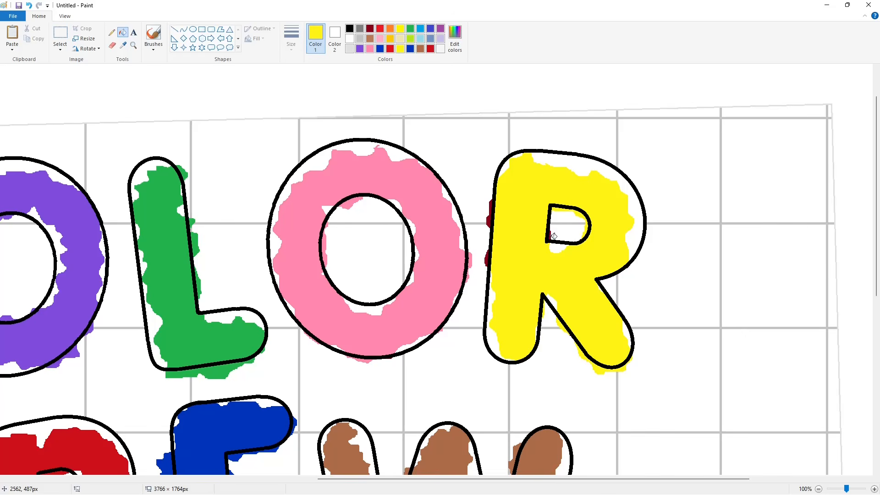
{"action": "left_click", "coordinate": [491, 220]}
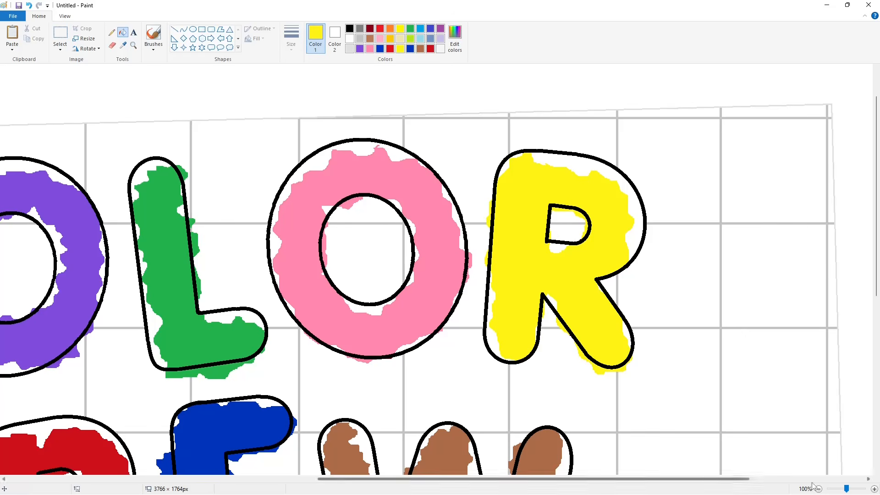
{"action": "scroll", "coordinate": [694, 394], "scroll_direction": "down", "scroll_amount": 1, "text": "ctrl"}
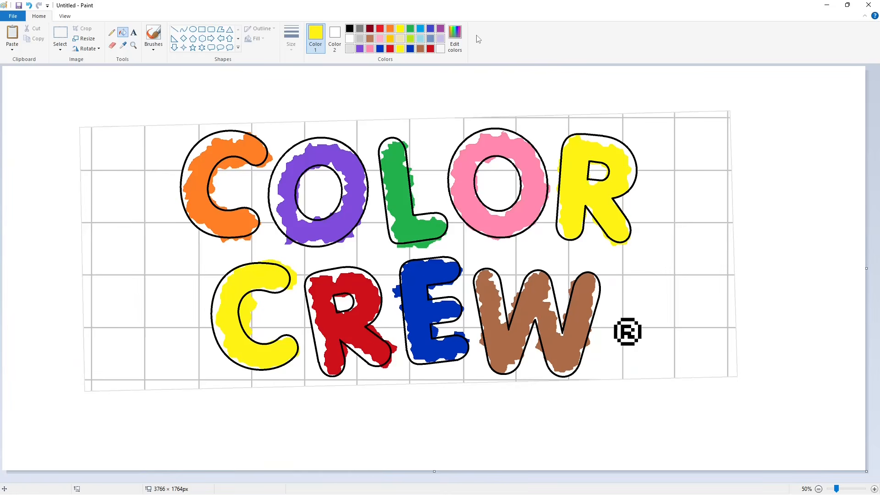